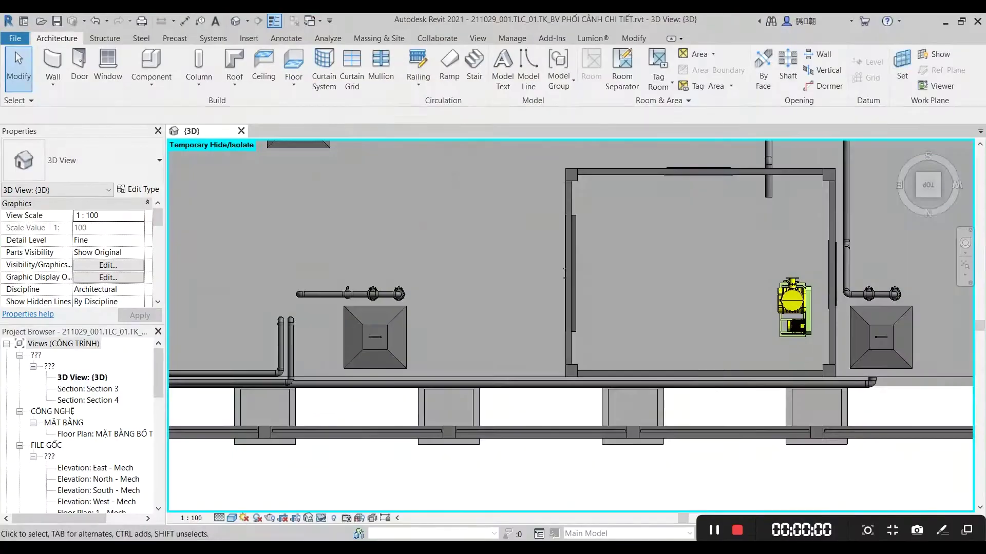
Step: Centre the view on the blower room and check the blower unit
{"action": "middle_click_drag", "start_coordinate": [760, 280], "coordinate": [646, 262]}
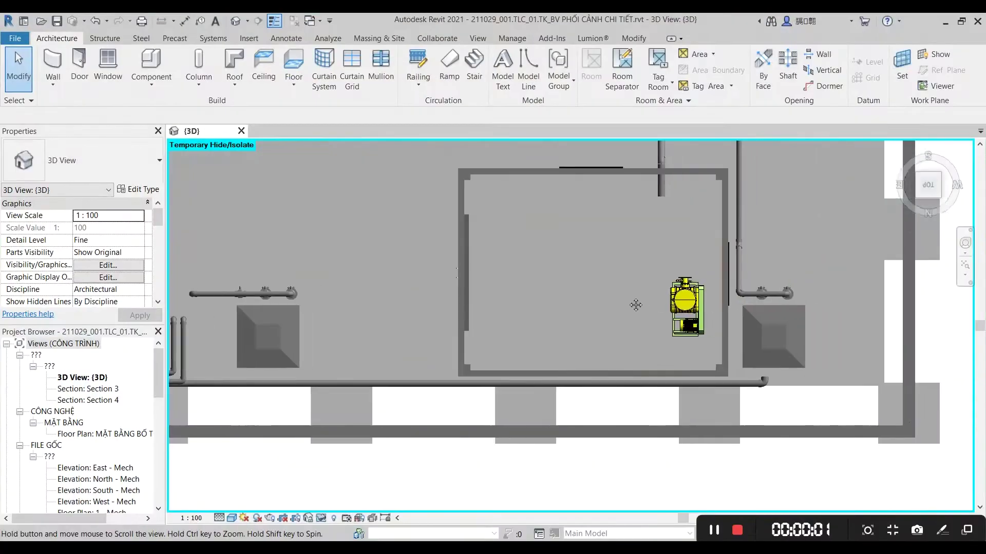
{"action": "scroll", "coordinate": [645, 262], "scroll_direction": "up", "scroll_amount": 2}
{"action": "scroll", "coordinate": [646, 261], "scroll_direction": "down", "scroll_amount": 2}
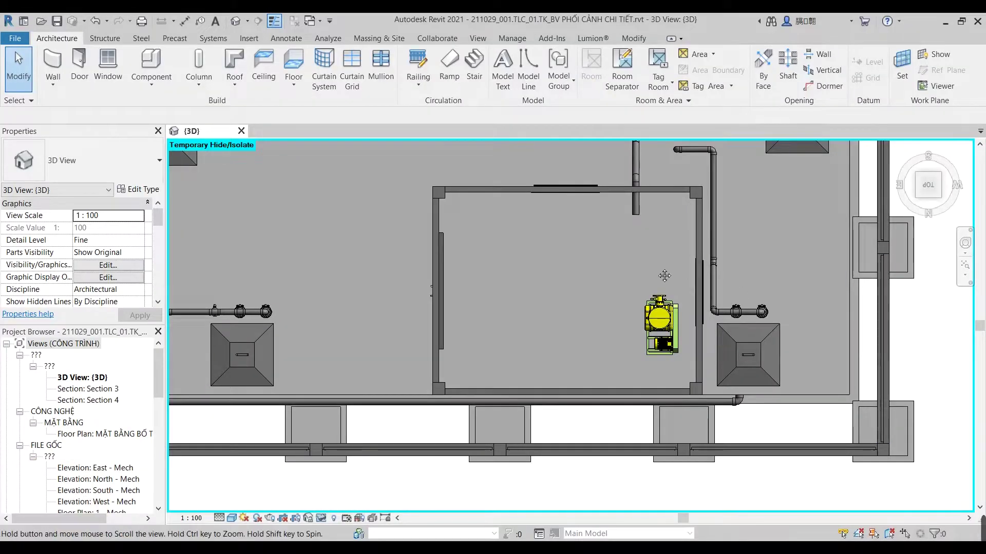
{"action": "middle_click_drag", "start_coordinate": [664, 276], "coordinate": [641, 280]}
{"action": "left_click", "coordinate": [638, 321]}
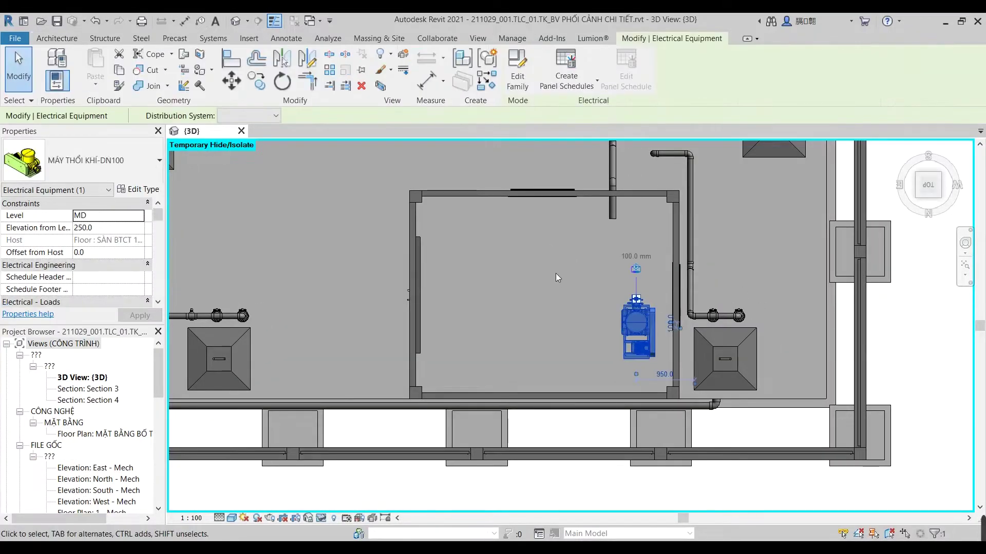
{"action": "key", "text": "Escape"}
Step: Sketch a rectangular floor boundary from the right wall's lower corner to the opposite corner
{"action": "left_click", "coordinate": [294, 86]}
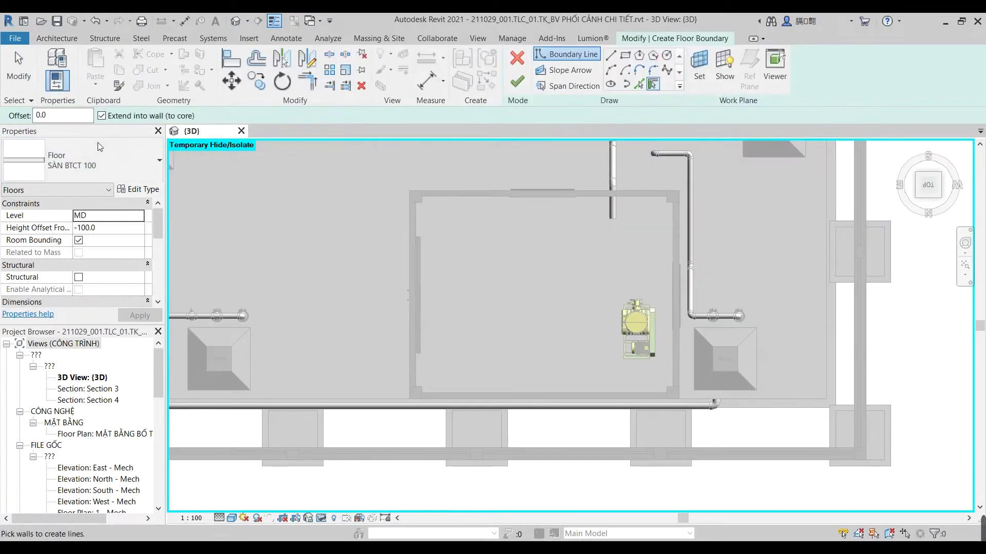
{"action": "left_click", "coordinate": [82, 160]}
{"action": "left_click", "coordinate": [84, 331]}
{"action": "left_click", "coordinate": [625, 55]}
{"action": "scroll", "coordinate": [667, 282], "scroll_direction": "up", "scroll_amount": 2}
{"action": "scroll", "coordinate": [667, 411], "scroll_direction": "up", "scroll_amount": 2}
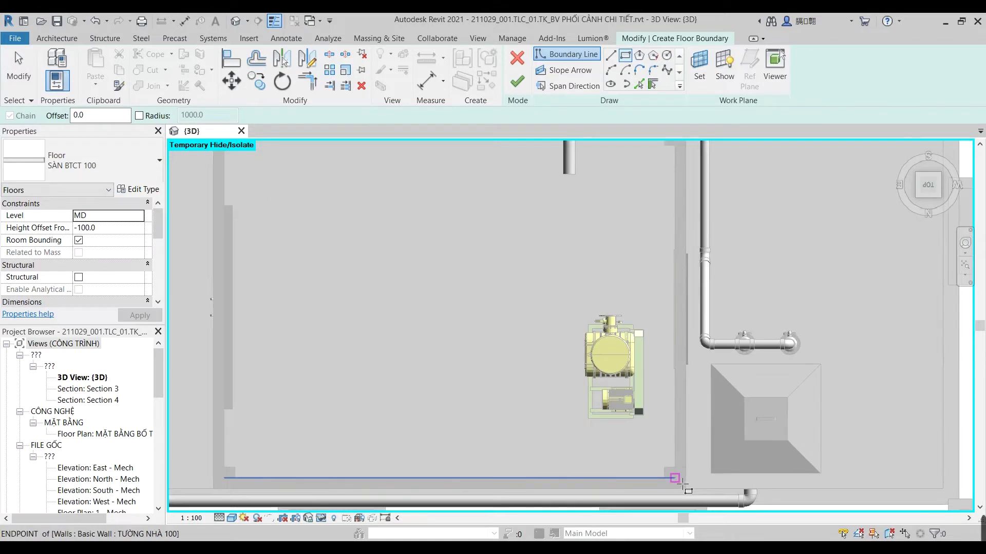
{"action": "left_click", "coordinate": [674, 477]}
{"action": "scroll", "coordinate": [506, 224], "scroll_direction": "down", "scroll_amount": 2}
{"action": "left_click", "coordinate": [504, 264]}
{"action": "scroll", "coordinate": [594, 368], "scroll_direction": "down", "scroll_amount": 2}
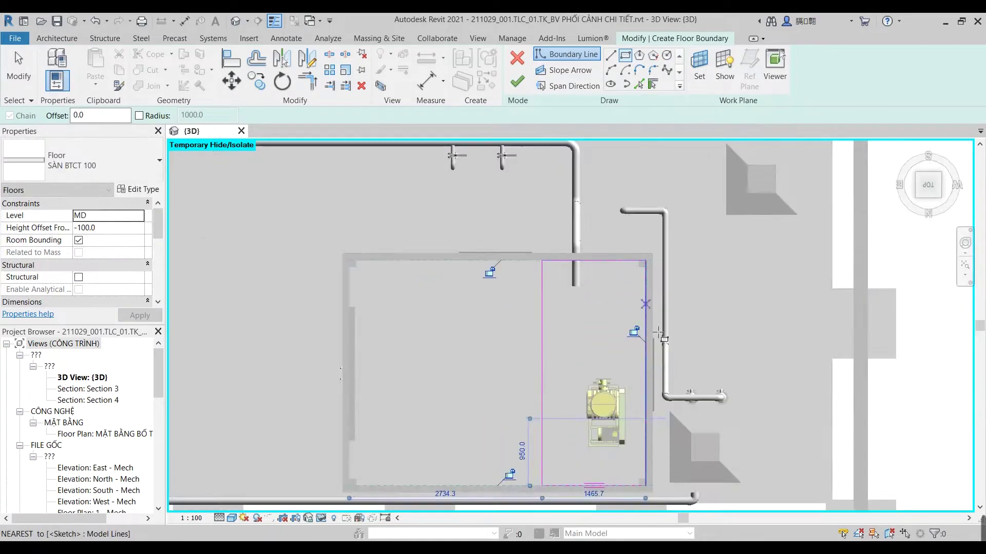
{"action": "key", "text": "Escape"}
Step: Change the boundary's 1465.7 width dimension to 1500
{"action": "left_click", "coordinate": [543, 308]}
{"action": "middle_click_drag", "start_coordinate": [597, 503], "coordinate": [597, 373]}
{"action": "left_click", "coordinate": [597, 373]}
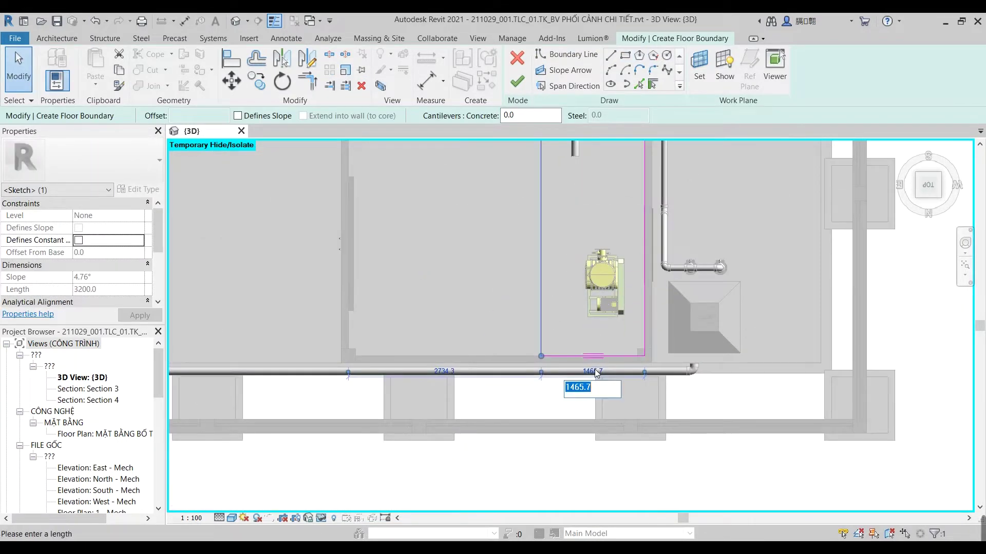
{"action": "type", "text": "0"}
{"action": "key", "text": "Return"}
{"action": "key", "text": "Escape"}
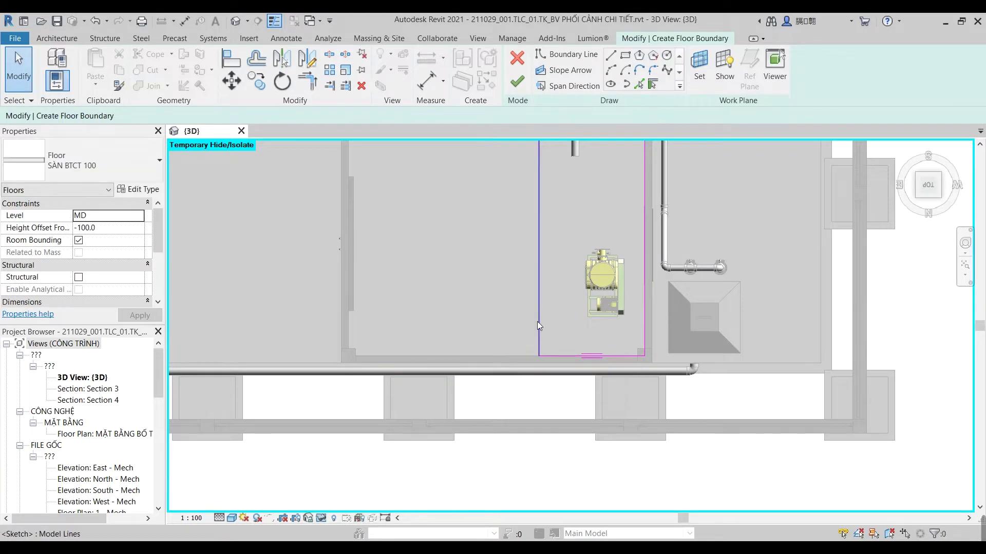
Step: Finish the floor sketch and dismiss the attach-to-floor prompt
{"action": "middle_click_drag", "start_coordinate": [542, 290], "coordinate": [531, 319]}
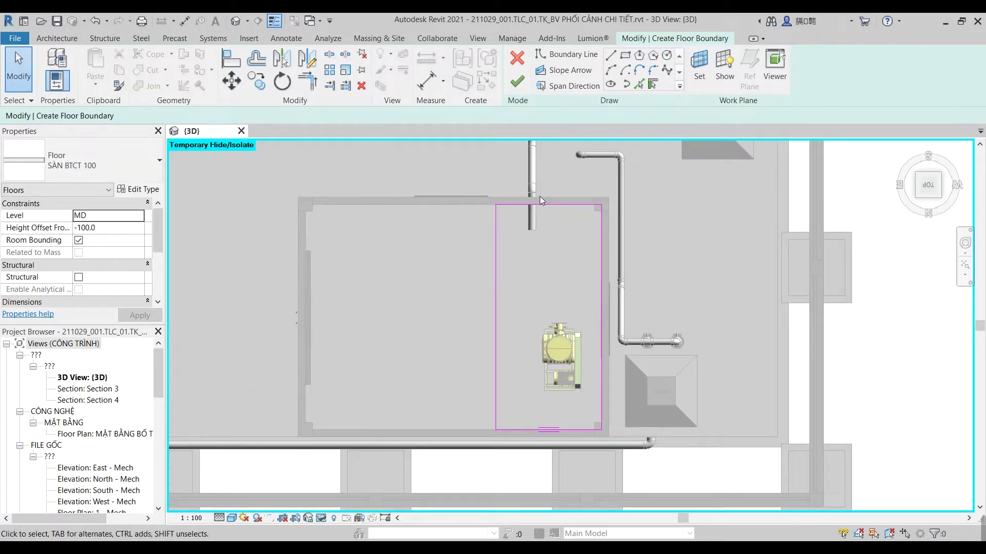
{"action": "left_click", "coordinate": [602, 257]}
{"action": "key", "text": "Escape"}
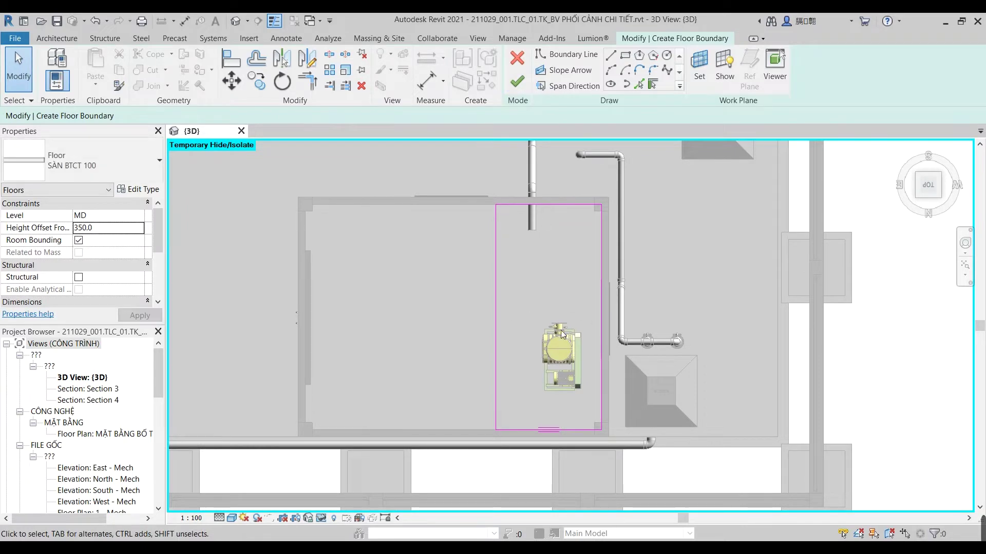
{"action": "left_click", "coordinate": [517, 81]}
{"action": "left_click", "coordinate": [590, 291]}
{"action": "scroll", "coordinate": [588, 343], "scroll_direction": "up", "scroll_amount": 3}
{"action": "key", "text": "Escape"}
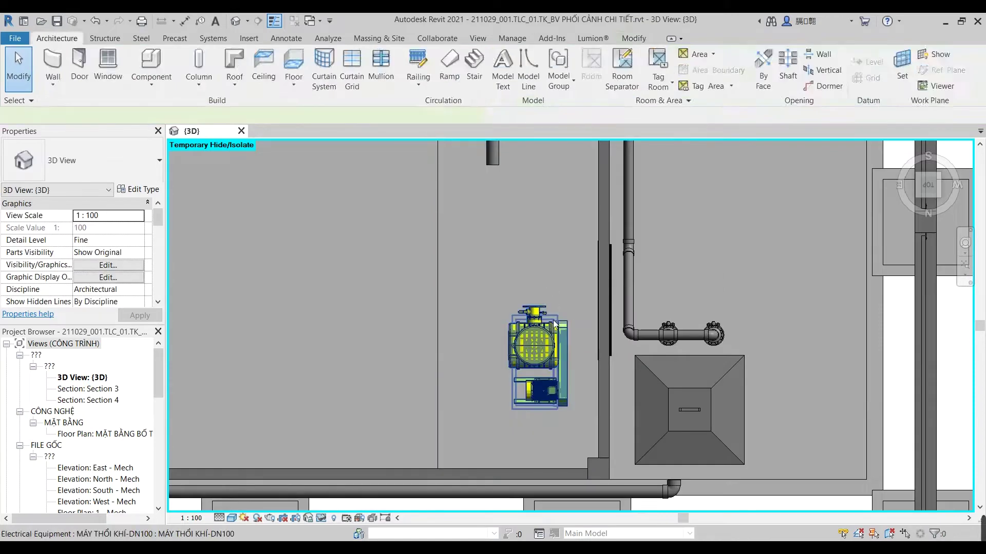
Step: Apply elevation 350 to the blower and nudge it down toward the pad's lower edge
{"action": "left_click", "coordinate": [555, 324]}
{"action": "key", "text": "Return"}
{"action": "left_click", "coordinate": [753, 239]}
{"action": "left_click", "coordinate": [561, 317]}
{"action": "key", "text": "Down"}
{"action": "key", "text": "Down"}
{"action": "key", "text": "Down"}
{"action": "key", "text": "Down"}
{"action": "key", "text": "Down"}
{"action": "key", "text": "Down"}
{"action": "key", "text": "Down"}
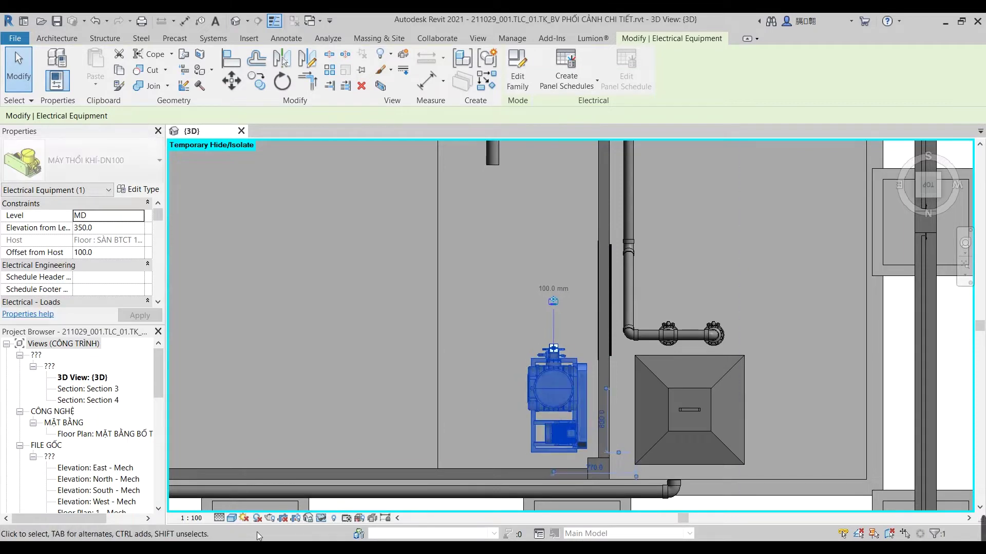
Step: Compare with the blower-room reference photo and reselect the blower
{"action": "left_click", "coordinate": [352, 480]}
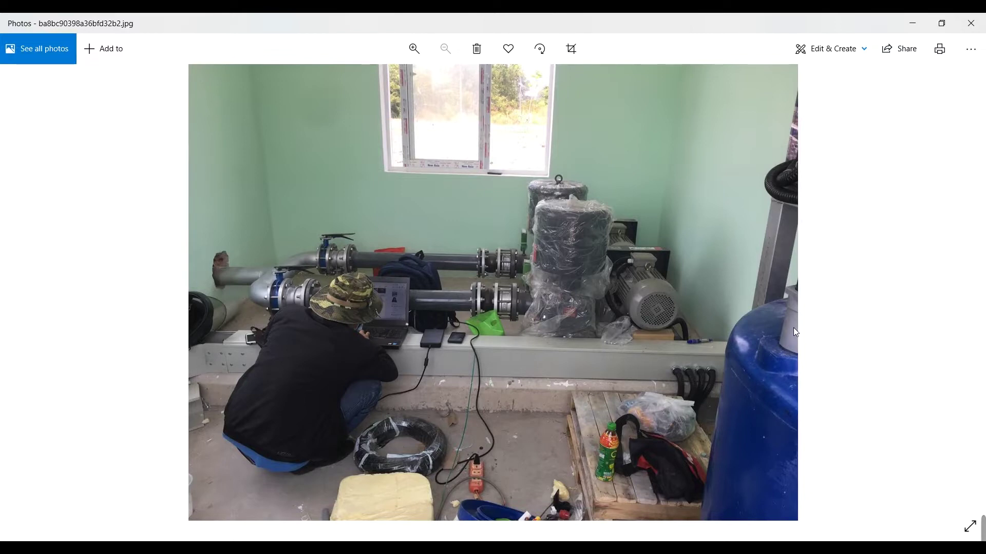
{"action": "left_click", "coordinate": [915, 28]}
{"action": "key", "text": "Escape"}
{"action": "left_click", "coordinate": [561, 381]}
{"action": "left_click", "coordinate": [256, 81]}
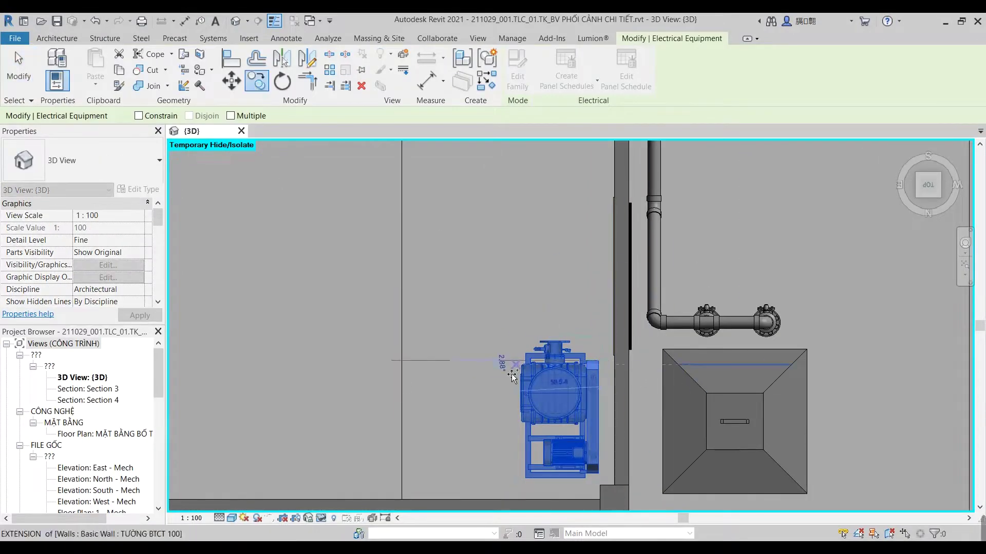
Step: Place a copy of the blower just left of the original
{"action": "left_click", "coordinate": [506, 366]}
{"action": "key", "text": "Escape"}
{"action": "left_click", "coordinate": [592, 349]}
{"action": "left_click", "coordinate": [510, 358]}
{"action": "left_click", "coordinate": [513, 309]}
{"action": "left_click", "coordinate": [529, 354]}
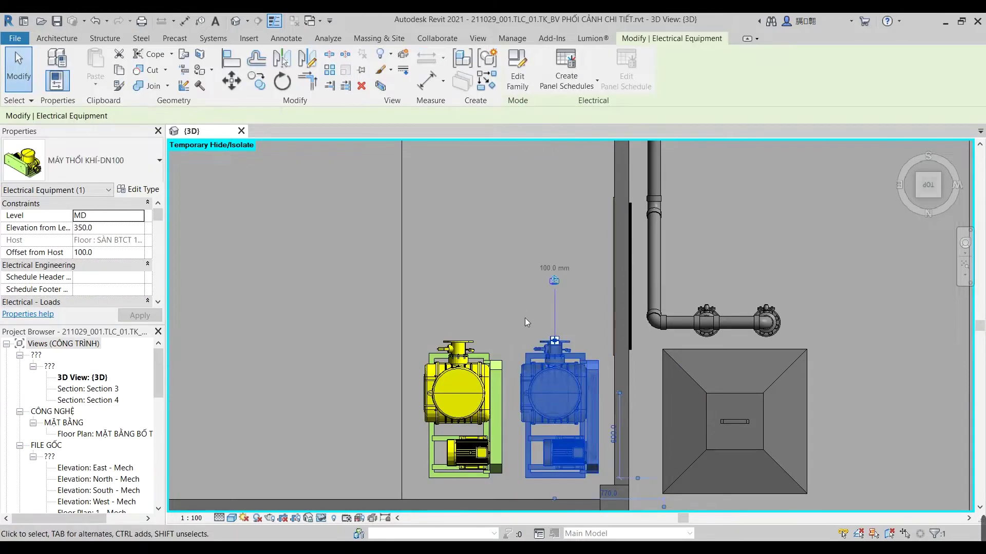
{"action": "left_click", "coordinate": [497, 352]}
{"action": "left_click", "coordinate": [516, 309]}
Step: Orbit to a perspective view of both blowers
{"action": "scroll", "coordinate": [518, 340], "scroll_direction": "down", "scroll_amount": 2}
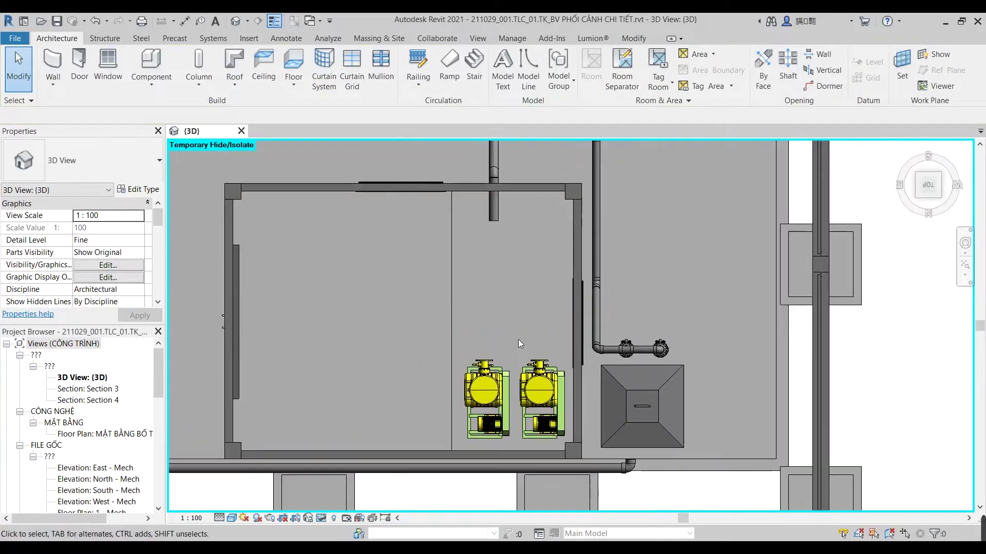
{"action": "left_click", "coordinate": [482, 390]}
{"action": "middle_click_drag", "start_coordinate": [483, 390], "coordinate": [437, 389], "text": "shift"}
{"action": "key", "text": "Escape"}
{"action": "scroll", "coordinate": [442, 319], "scroll_direction": "up", "scroll_amount": 2}
{"action": "scroll", "coordinate": [596, 382], "scroll_direction": "down", "scroll_amount": 2}
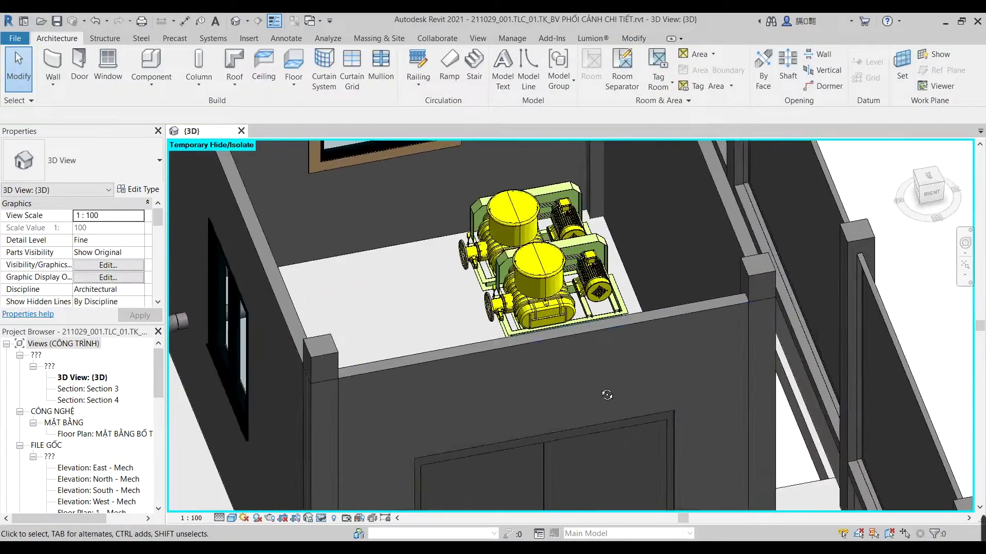
Step: Compare the blowers with the installation photo and switch to a top-down view
{"action": "middle_click_drag", "start_coordinate": [596, 382], "coordinate": [641, 359], "text": "shift"}
{"action": "left_click", "coordinate": [343, 480]}
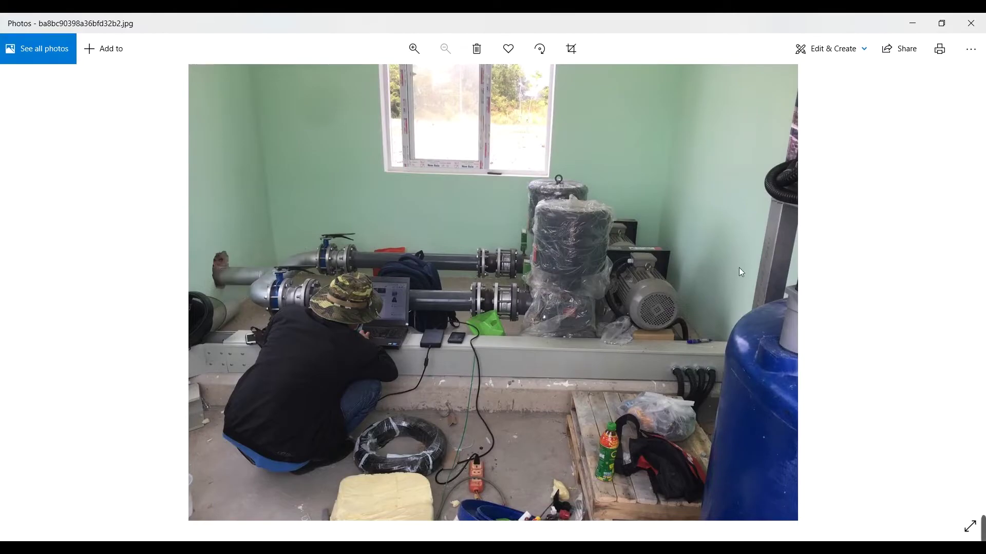
{"action": "left_click", "coordinate": [914, 26]}
{"action": "left_click", "coordinate": [590, 287]}
{"action": "left_click", "coordinate": [930, 188]}
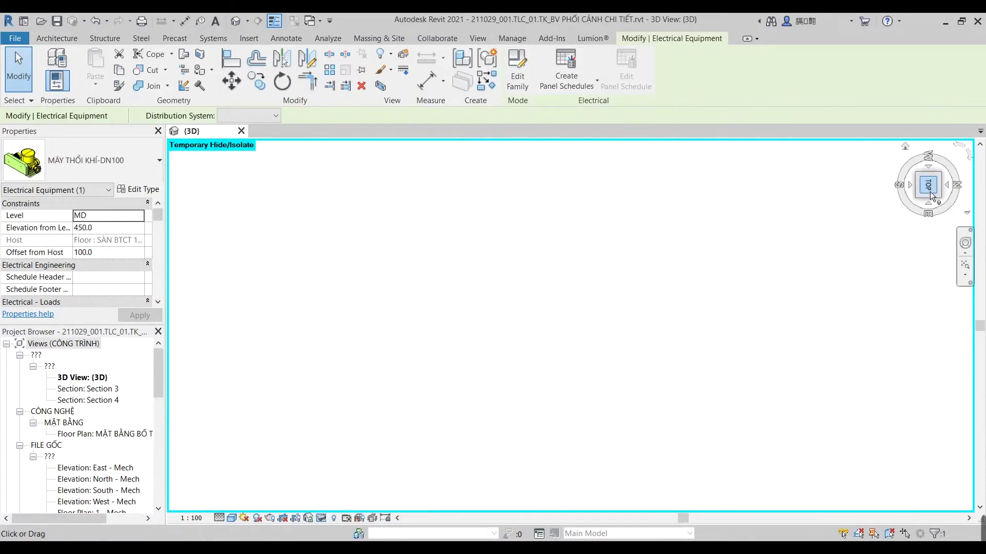
Step: Draw a pipe from the upper blower's connector out to the left
{"action": "left_click", "coordinate": [689, 256], "text": "ctrl"}
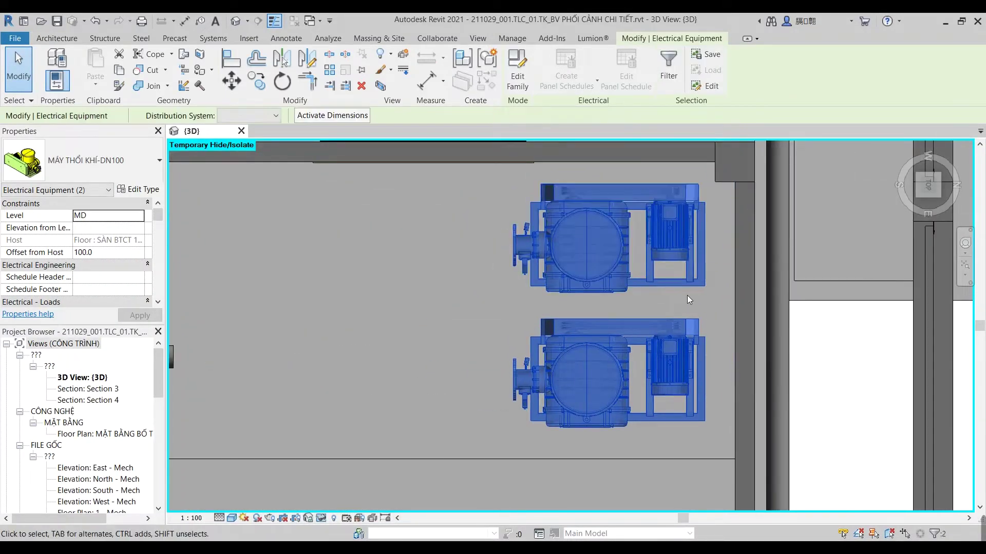
{"action": "left_click", "coordinate": [687, 300]}
{"action": "right_click", "coordinate": [515, 241]}
{"action": "left_click", "coordinate": [546, 210]}
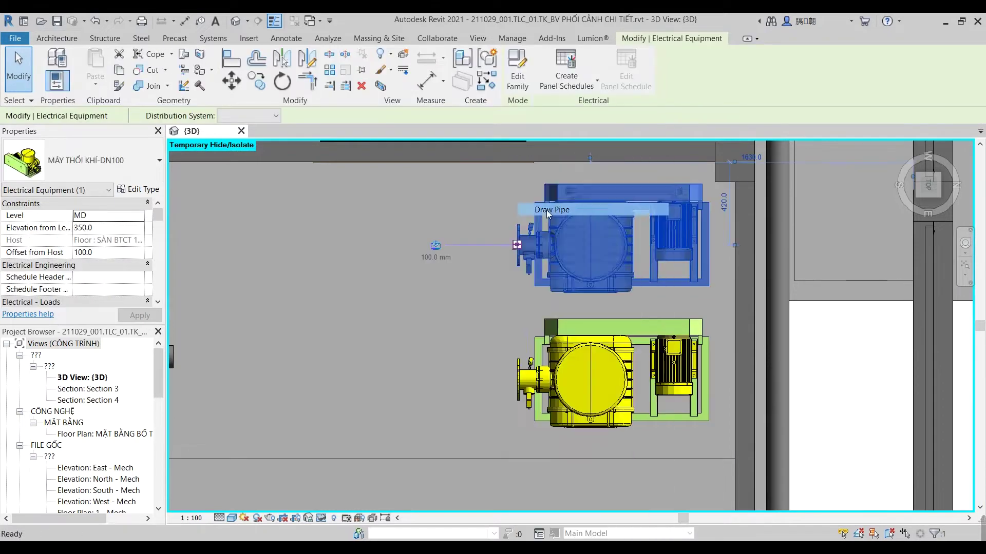
{"action": "middle_click_drag", "start_coordinate": [426, 261], "coordinate": [729, 302]}
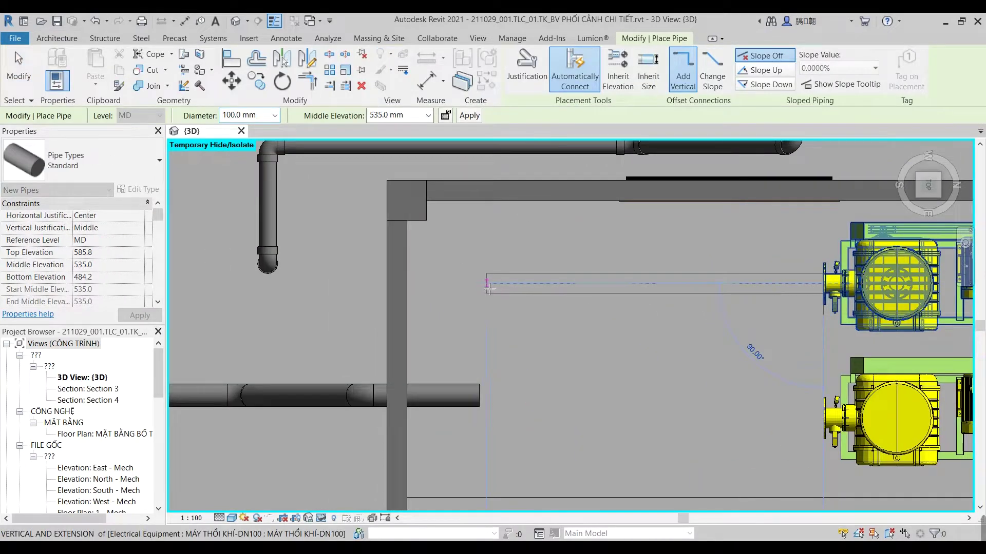
{"action": "left_click", "coordinate": [488, 288]}
{"action": "key", "text": "Escape"}
{"action": "key", "text": "Escape"}
Step: Draw a matching pipe left from the lower blower and compare with the reference photo
{"action": "left_click", "coordinate": [823, 418]}
{"action": "right_click", "coordinate": [823, 418]}
{"action": "left_click", "coordinate": [852, 88]}
{"action": "left_click", "coordinate": [488, 428]}
{"action": "key", "text": "Escape"}
{"action": "key", "text": "Escape"}
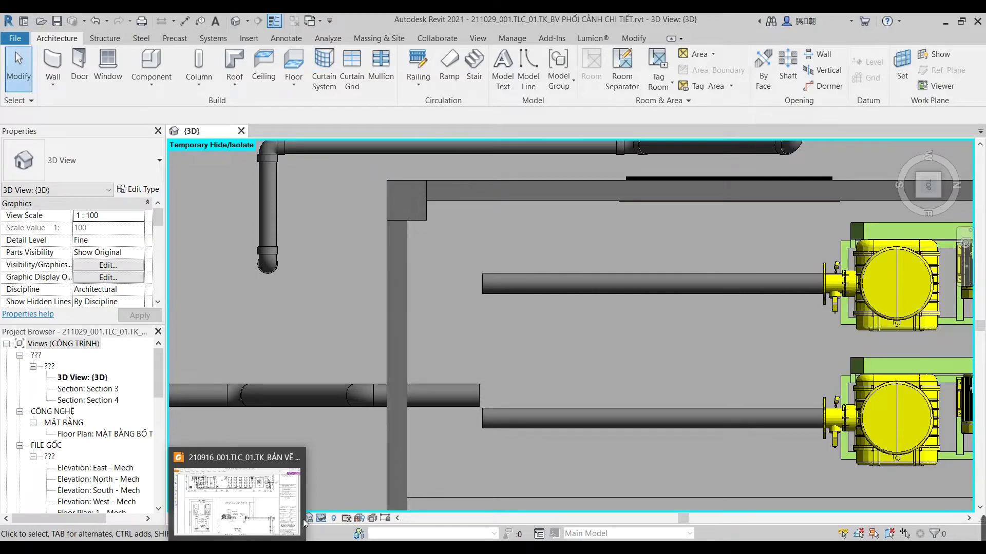
{"action": "left_click", "coordinate": [334, 508]}
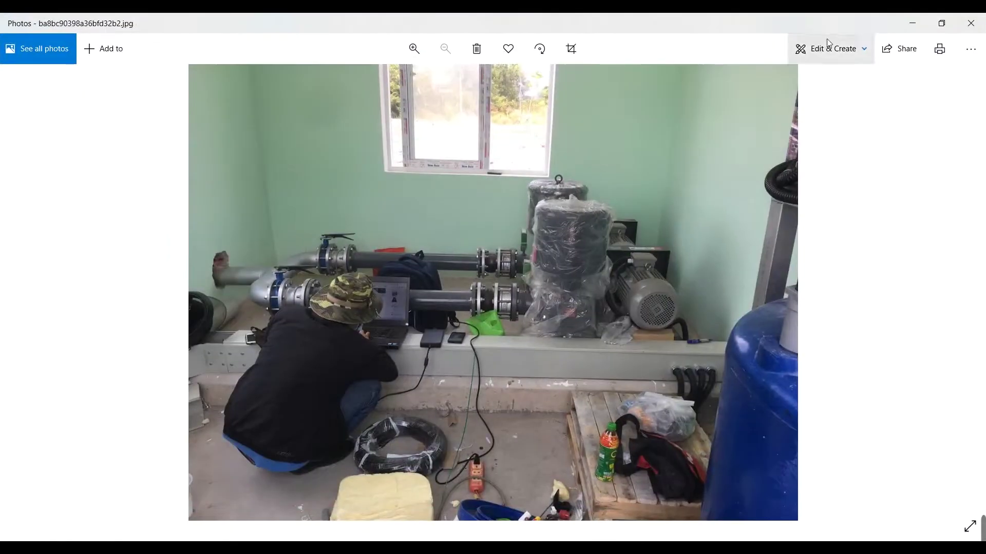
{"action": "left_click", "coordinate": [913, 23]}
{"action": "scroll", "coordinate": [514, 400], "scroll_direction": "down", "scroll_amount": 3}
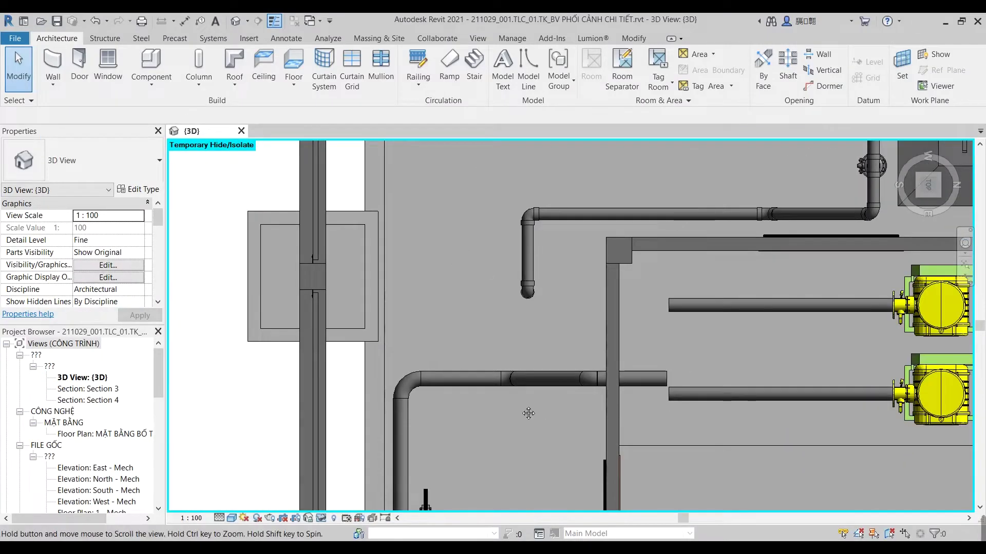
Step: Ungroup the pipe model group into separate elements with UG
{"action": "middle_click_drag", "start_coordinate": [540, 413], "coordinate": [511, 414]}
{"action": "left_click", "coordinate": [667, 307]}
{"action": "key", "text": "Escape"}
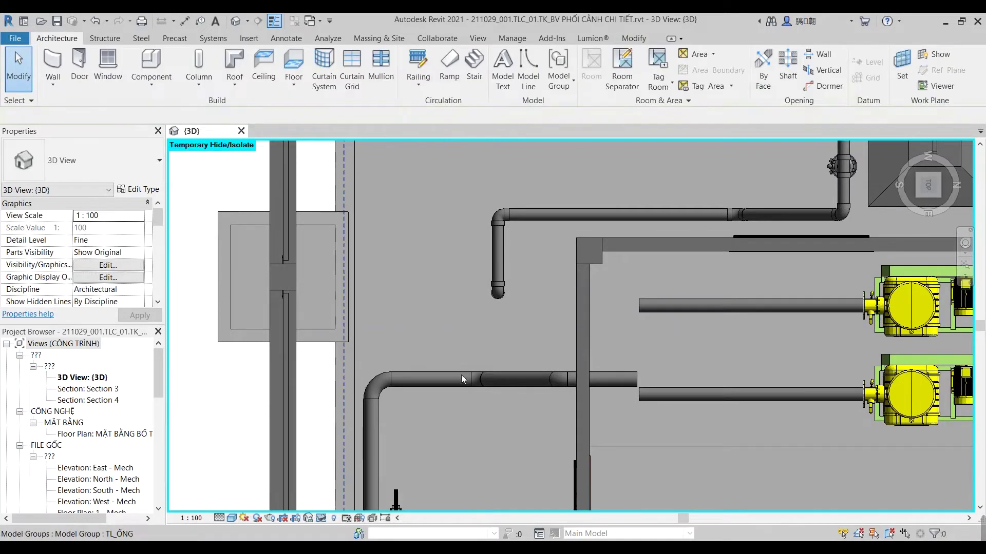
{"action": "left_click", "coordinate": [461, 380]}
{"action": "key", "text": "u"}
{"action": "key", "text": "g"}
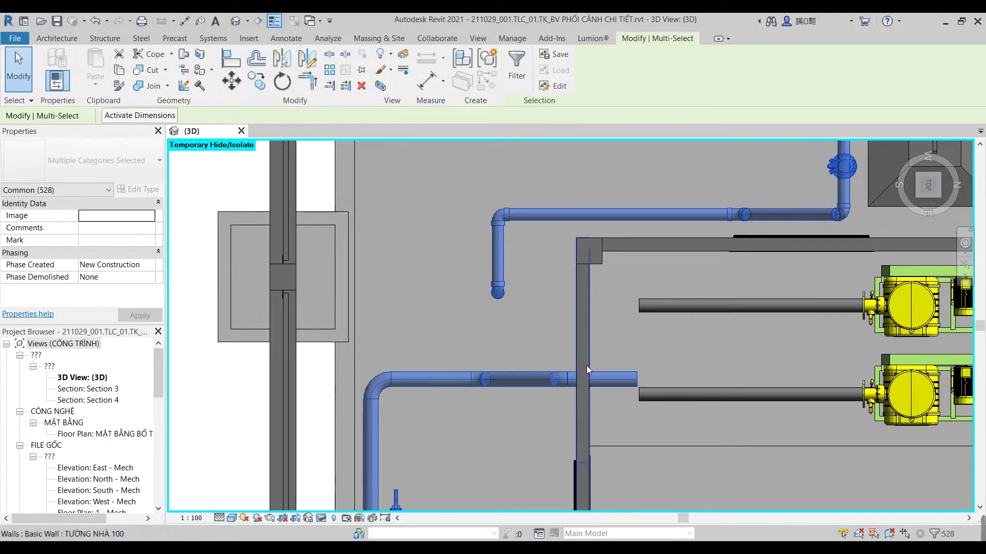
{"action": "key", "text": "Escape"}
Step: Change both blower outlet pipes to the ỐNG SS304_CO DÀI type
{"action": "left_click", "coordinate": [616, 378]}
{"action": "key", "text": "Escape"}
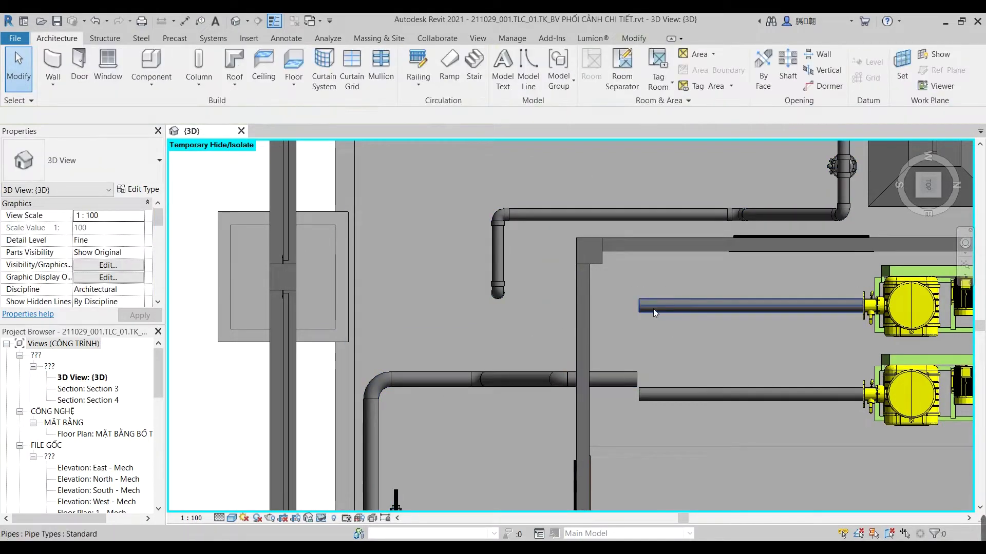
{"action": "left_click", "coordinate": [653, 309]}
{"action": "left_click", "coordinate": [759, 392], "text": "ctrl"}
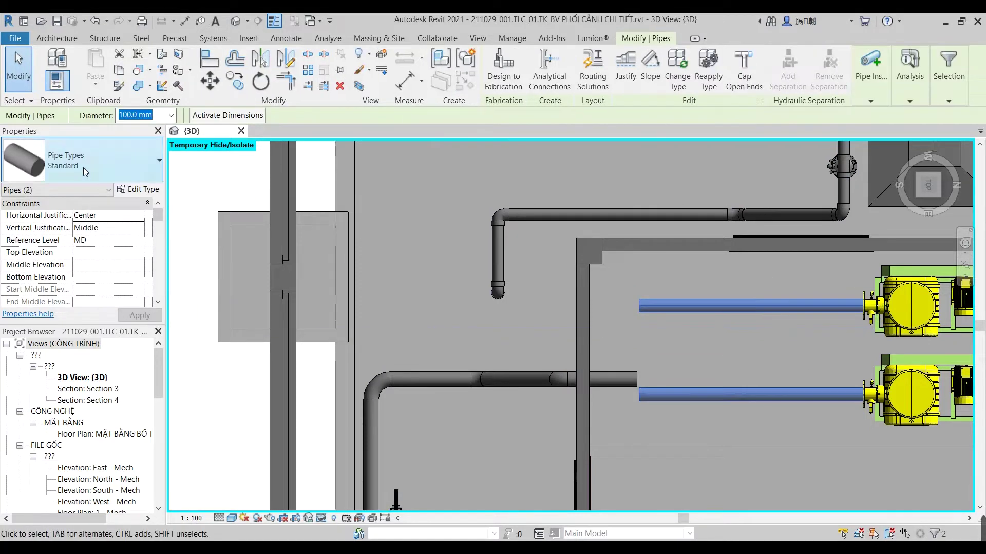
{"action": "left_click", "coordinate": [82, 160]}
{"action": "left_click", "coordinate": [79, 348]}
{"action": "key", "text": "Escape"}
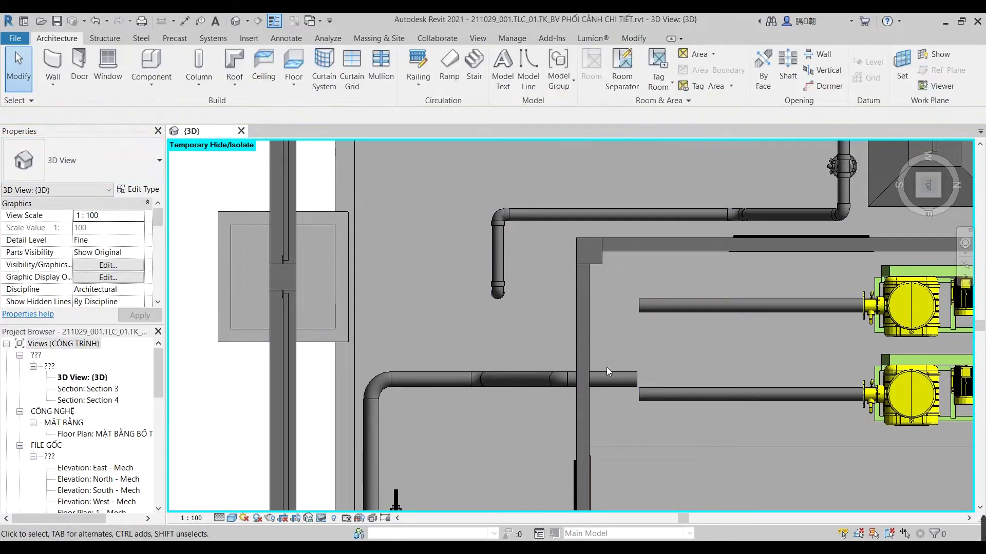
Step: Inspect the left pipe run and its short end segments
{"action": "left_click", "coordinate": [361, 353]}
{"action": "key", "text": "Escape"}
{"action": "key", "text": "Tab"}
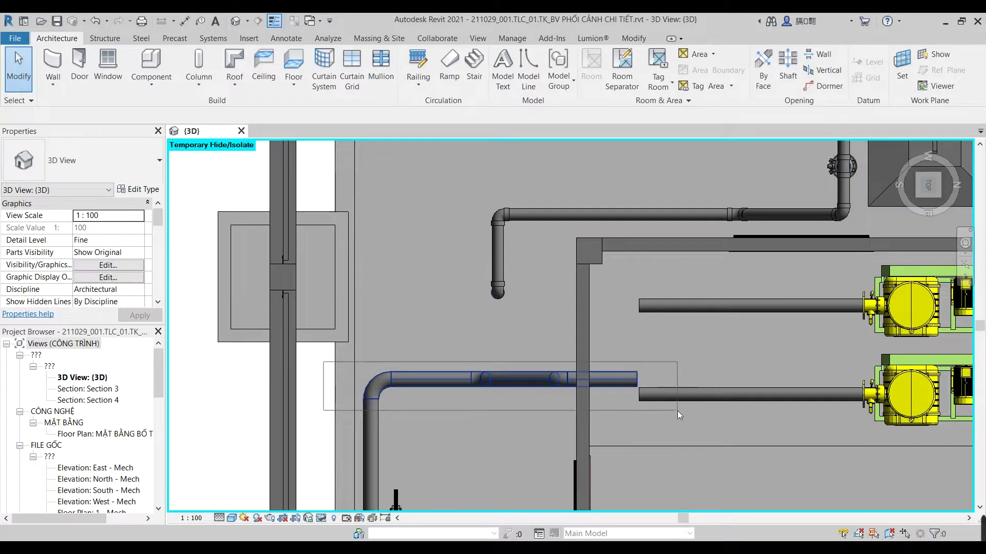
{"action": "left_click", "coordinate": [508, 380]}
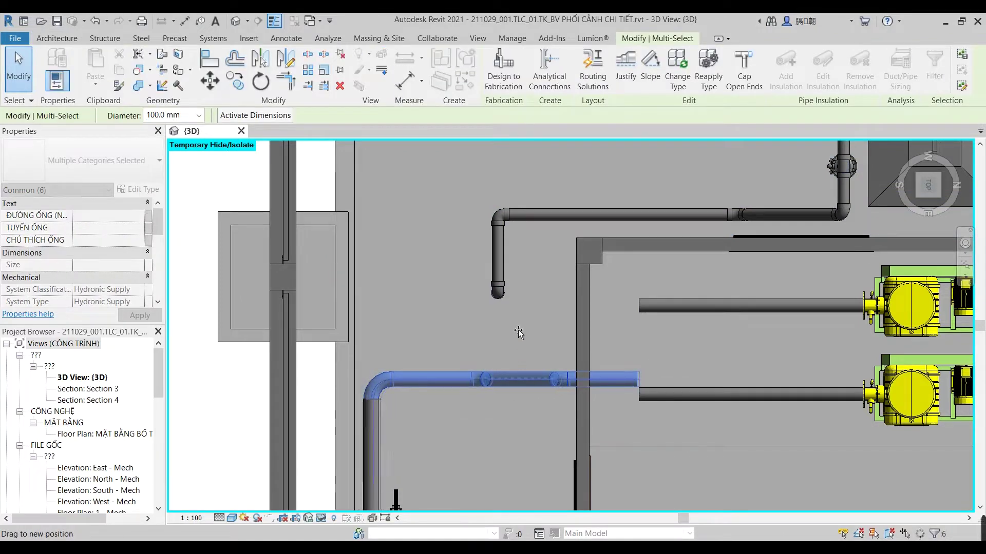
{"action": "key", "text": "Escape"}
{"action": "left_click", "coordinate": [431, 379]}
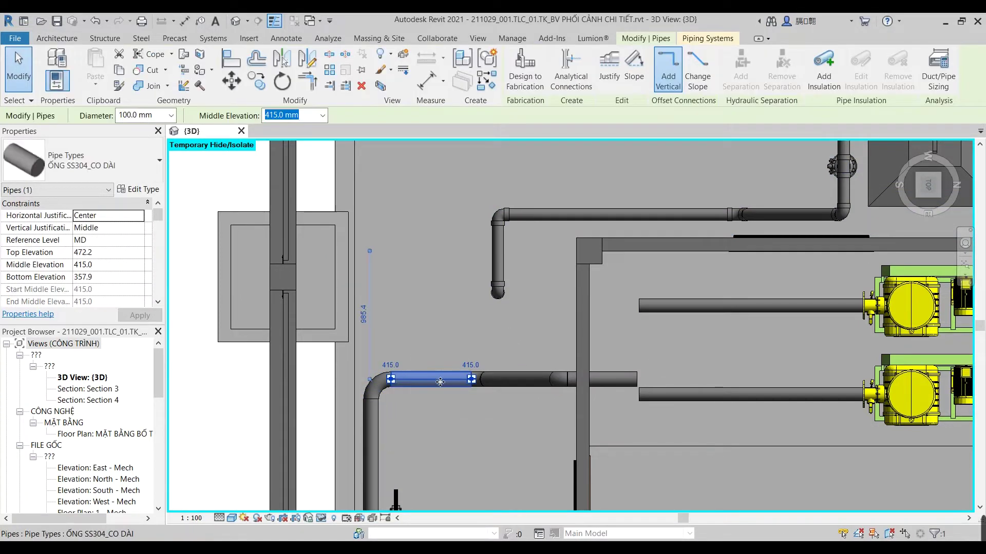
{"action": "key", "text": "Escape"}
Step: Raise the two short end segments of the left pipe run
{"action": "left_click", "coordinate": [622, 381]}
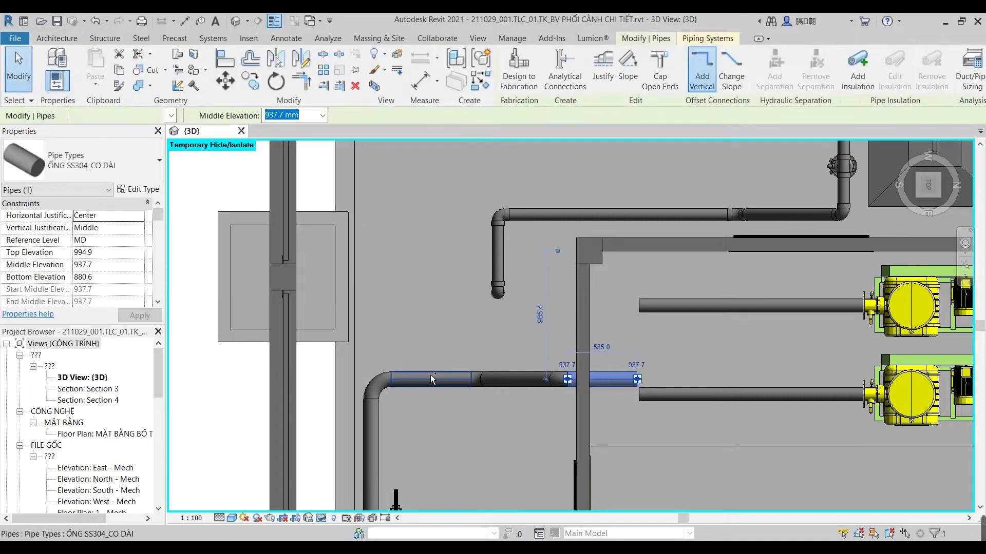
{"action": "left_click", "coordinate": [431, 377], "text": "ctrl"}
{"action": "left_click_drag", "start_coordinate": [431, 378], "coordinate": [450, 361]}
{"action": "scroll", "coordinate": [556, 383], "scroll_direction": "down", "scroll_amount": 2}
{"action": "scroll", "coordinate": [556, 383], "scroll_direction": "up", "scroll_amount": 2}
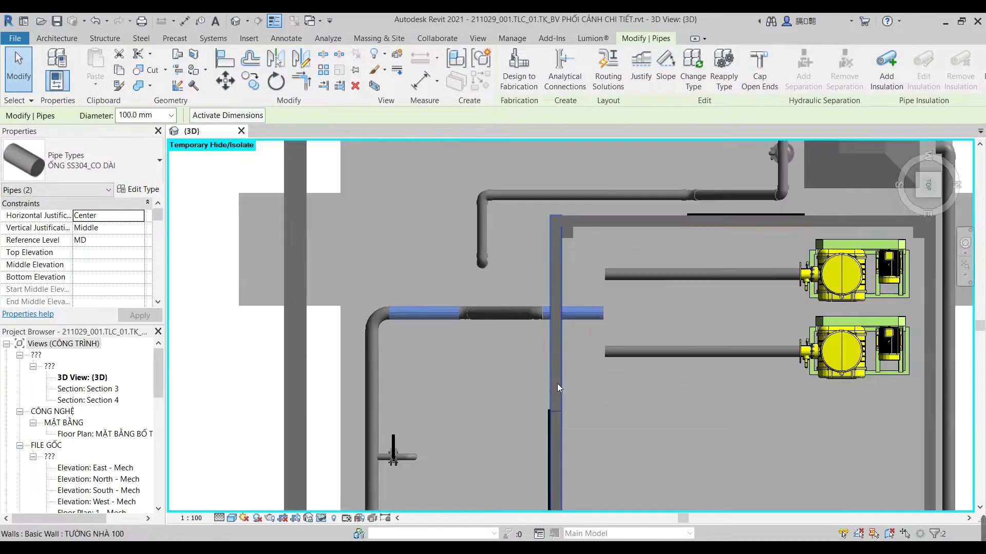
{"action": "right_click", "coordinate": [616, 356]}
{"action": "left_click", "coordinate": [637, 76]}
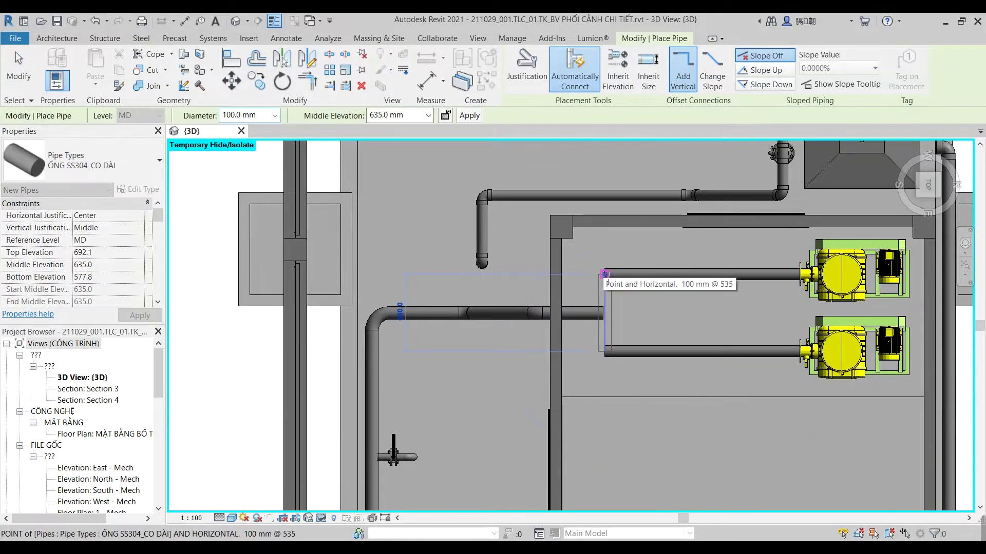
{"action": "left_click", "coordinate": [605, 273]}
{"action": "left_click", "coordinate": [946, 521]}
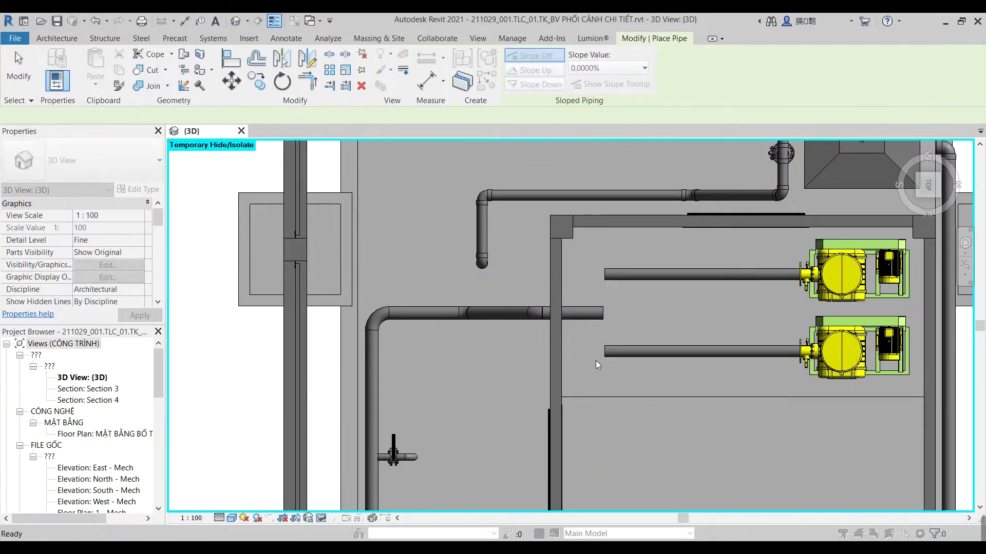
{"action": "key", "text": "Escape"}
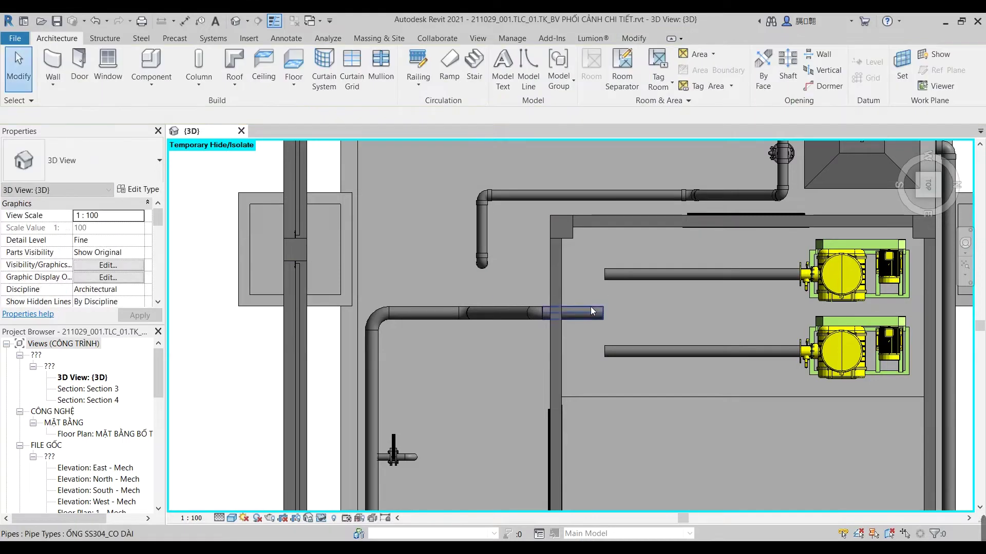
{"action": "scroll", "coordinate": [590, 306], "scroll_direction": "up", "scroll_amount": 2}
{"action": "left_click", "coordinate": [605, 318]}
{"action": "key", "text": "Delete"}
{"action": "left_click", "coordinate": [614, 371]}
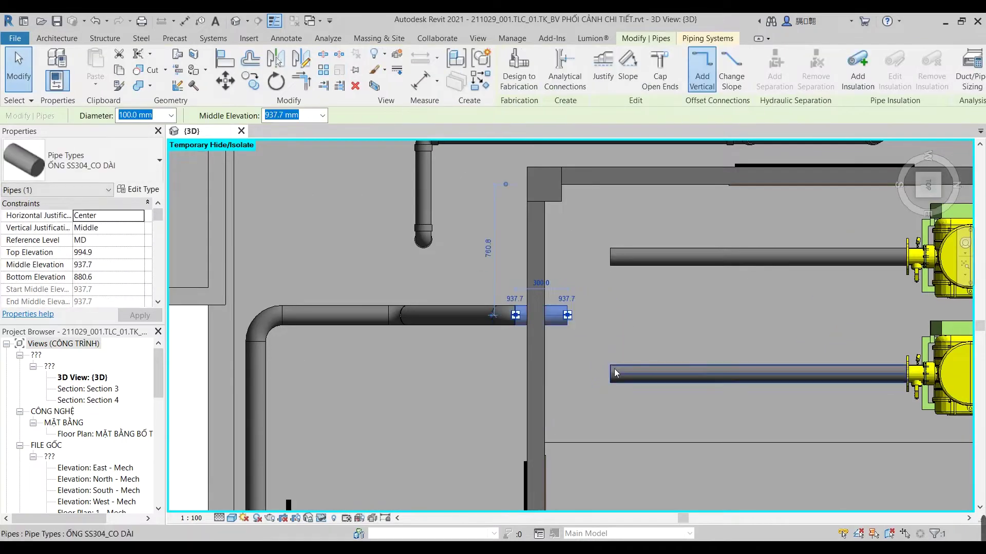
{"action": "right_click", "coordinate": [611, 373]}
{"action": "left_click", "coordinate": [647, 99]}
{"action": "left_click", "coordinate": [611, 373]}
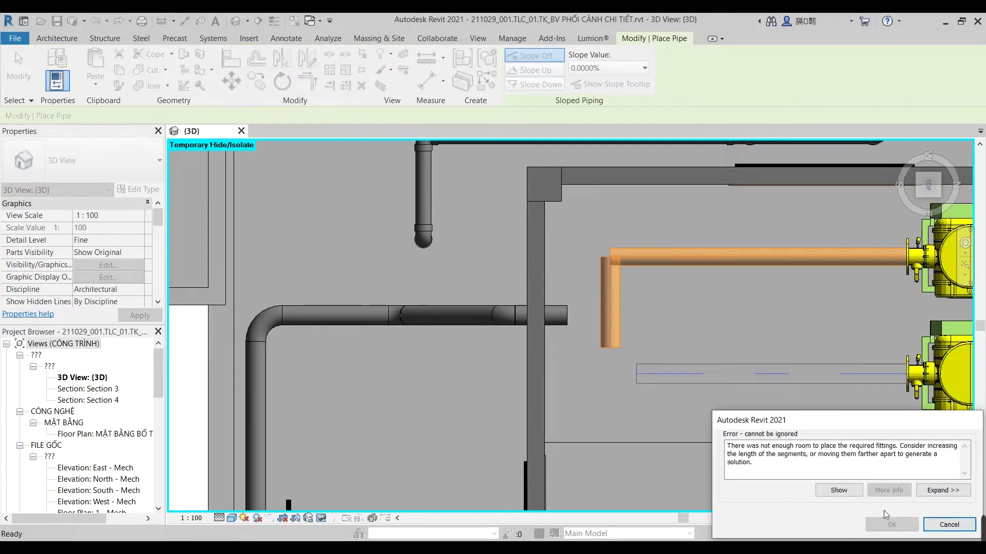
{"action": "left_click", "coordinate": [611, 373]}
{"action": "left_click", "coordinate": [610, 296]}
{"action": "key", "text": "Escape"}
{"action": "key", "text": "Escape"}
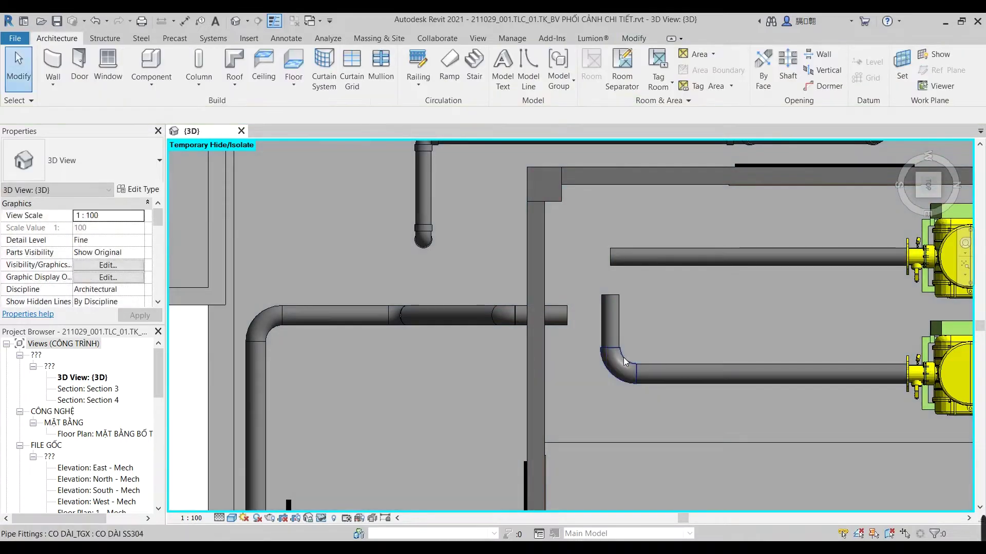
{"action": "left_click", "coordinate": [618, 365]}
{"action": "left_click", "coordinate": [650, 338]}
{"action": "left_click", "coordinate": [611, 319]}
{"action": "key", "text": "Delete"}
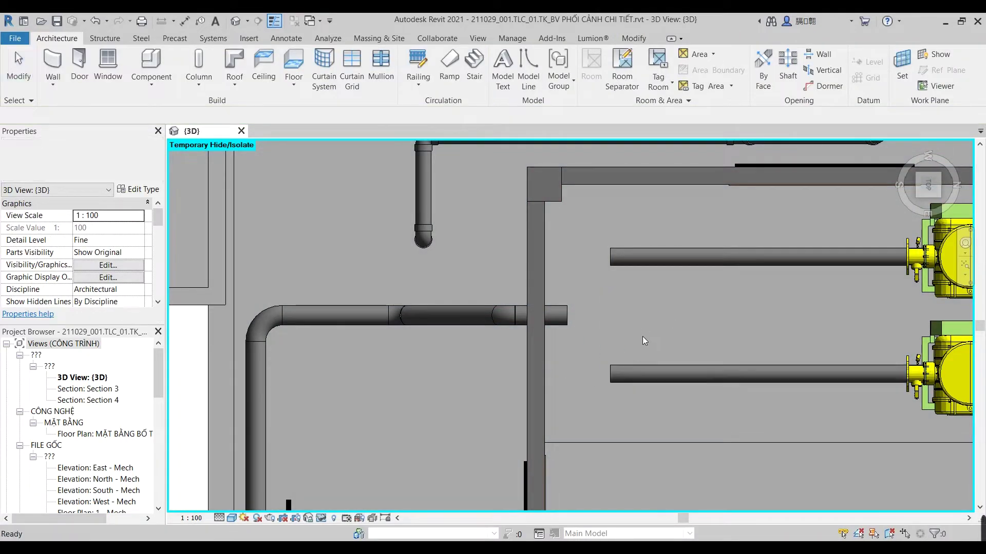
{"action": "left_click", "coordinate": [610, 374]}
{"action": "right_click", "coordinate": [610, 373]}
{"action": "left_click", "coordinate": [647, 99]}
{"action": "left_click", "coordinate": [610, 373]}
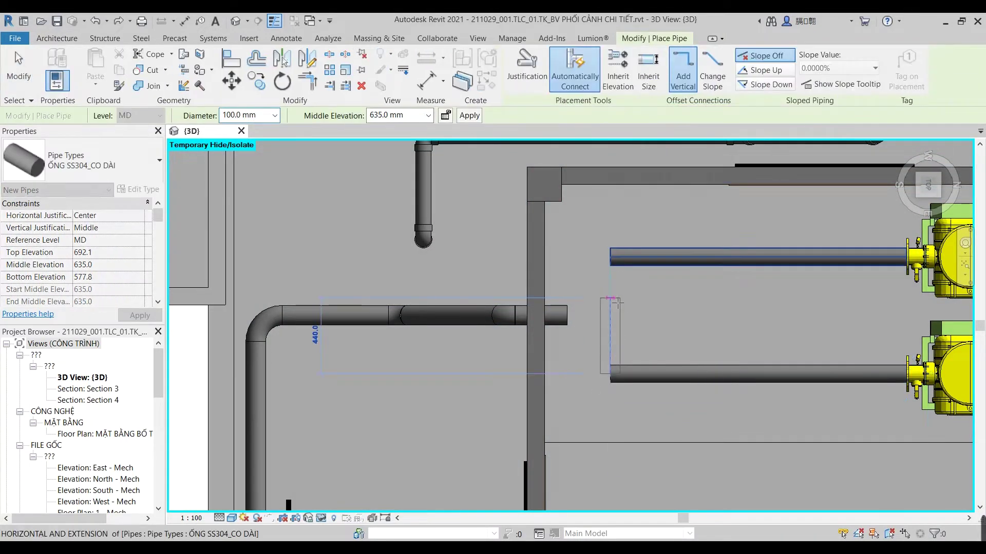
{"action": "left_click", "coordinate": [610, 297]}
{"action": "key", "text": "Escape"}
{"action": "key", "text": "Escape"}
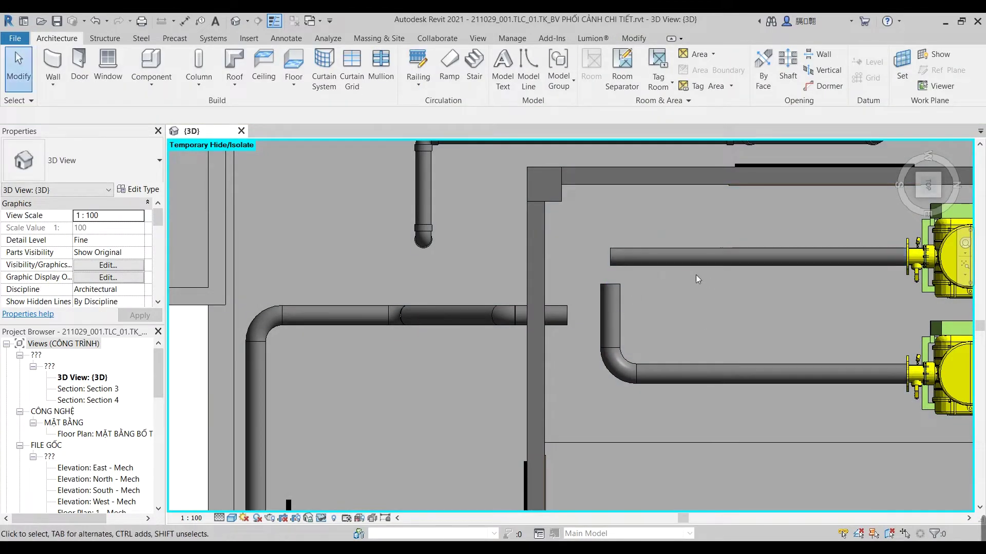
{"action": "left_click", "coordinate": [696, 259]}
{"action": "key", "text": "Escape"}
{"action": "key", "text": "t"}
{"action": "key", "text": "r"}
{"action": "left_click", "coordinate": [641, 257]}
{"action": "key", "text": "Escape"}
{"action": "left_click", "coordinate": [944, 251]}
{"action": "middle_click_drag", "start_coordinate": [945, 251], "coordinate": [804, 266]}
{"action": "left_click", "coordinate": [840, 368]}
{"action": "key", "text": "Return"}
{"action": "left_click", "coordinate": [667, 310]}
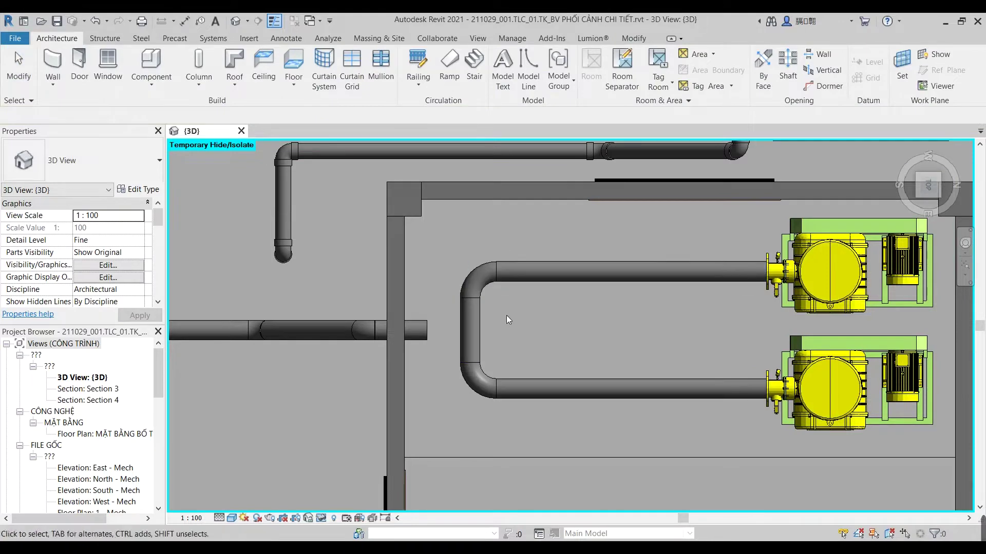
{"action": "middle_click_drag", "start_coordinate": [506, 338], "coordinate": [531, 340]}
{"action": "left_click", "coordinate": [448, 334]}
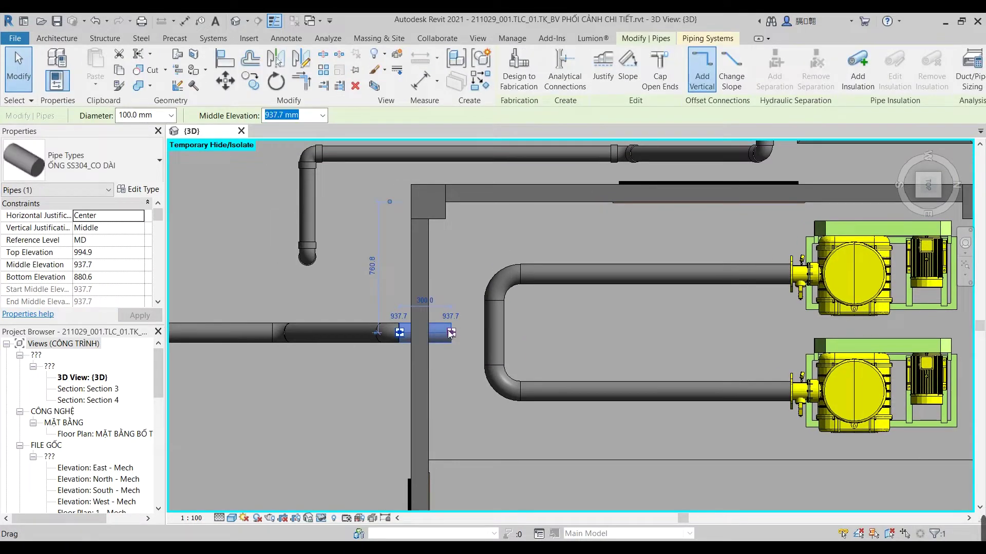
{"action": "scroll", "coordinate": [449, 332], "scroll_direction": "up", "scroll_amount": 2}
{"action": "left_click_drag", "start_coordinate": [448, 331], "coordinate": [587, 334]}
{"action": "left_click", "coordinate": [593, 328]}
{"action": "key", "text": "ctrl+z"}
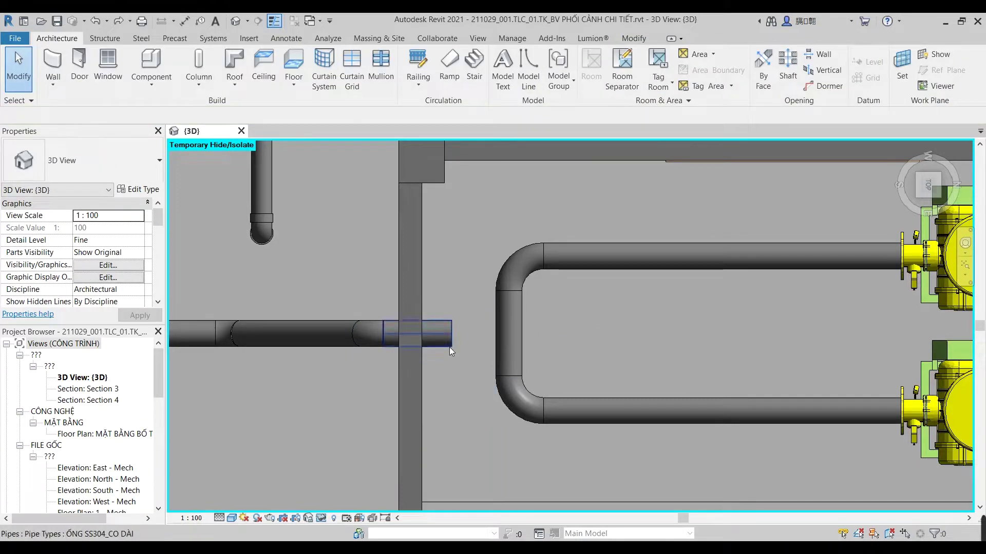
{"action": "left_click", "coordinate": [450, 347]}
{"action": "left_click", "coordinate": [513, 333]}
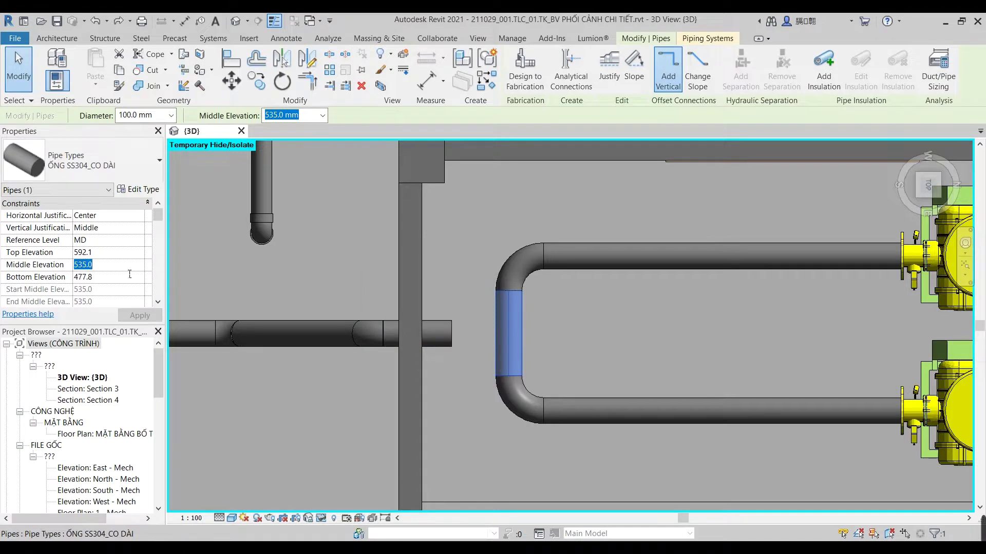
{"action": "left_click", "coordinate": [593, 291]}
{"action": "left_click", "coordinate": [410, 331]}
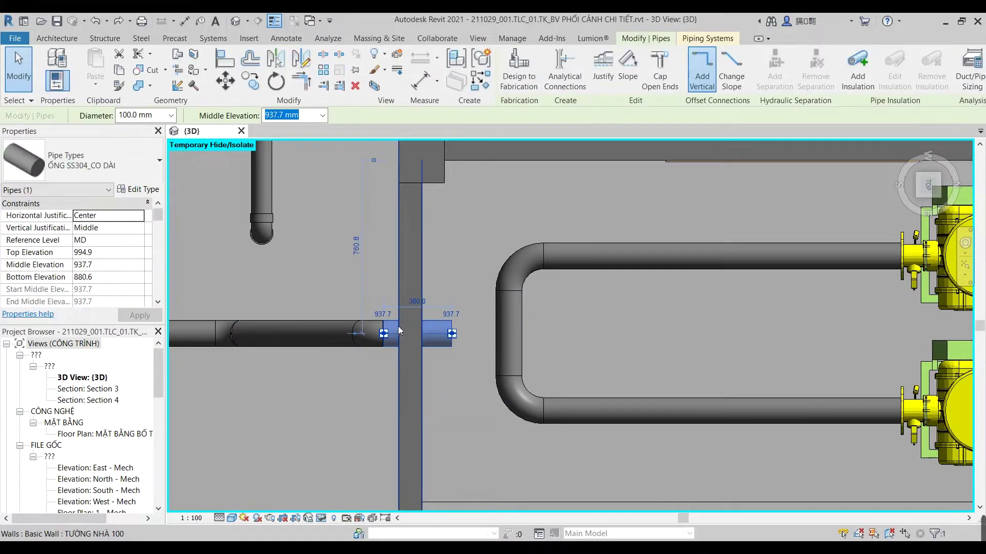
{"action": "left_click", "coordinate": [454, 263]}
{"action": "left_click_drag", "start_coordinate": [451, 333], "coordinate": [515, 340]}
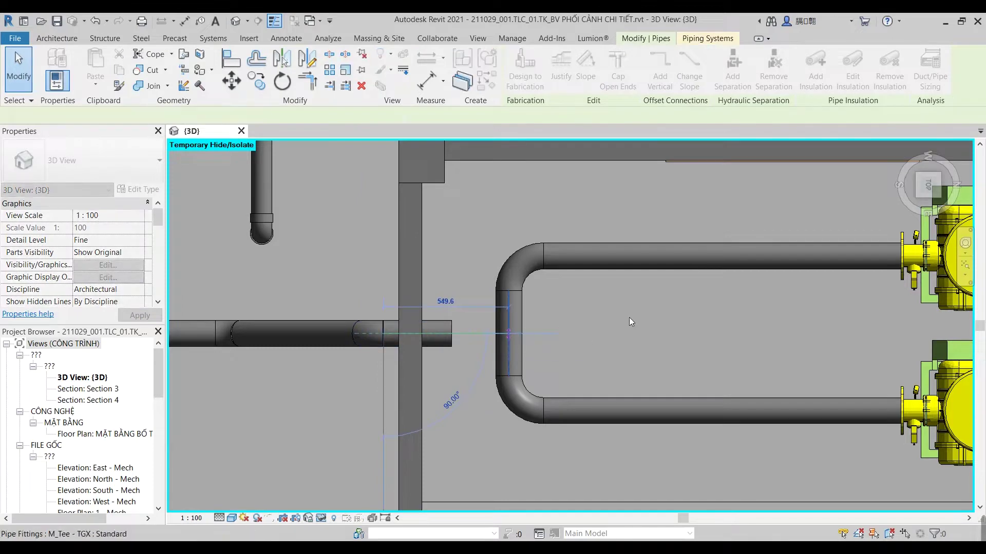
{"action": "left_click_drag", "start_coordinate": [634, 323], "coordinate": [629, 316]}
{"action": "left_click", "coordinate": [465, 319]}
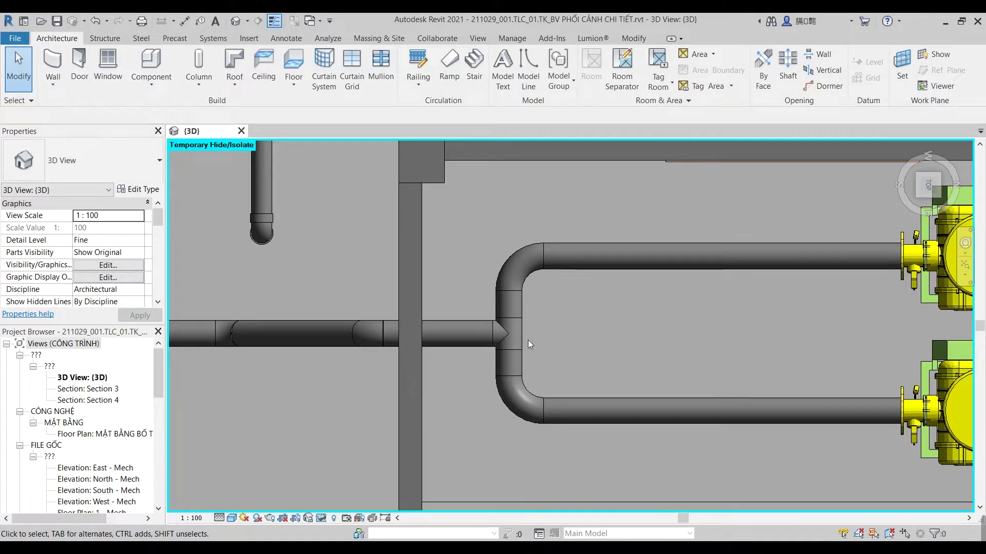
{"action": "mouse_move", "coordinate": [331, 300]}
{"action": "left_mouse_down"}
{"action": "mouse_move", "coordinate": [519, 350]}
{"action": "mouse_move", "coordinate": [468, 362]}
{"action": "left_mouse_up"}
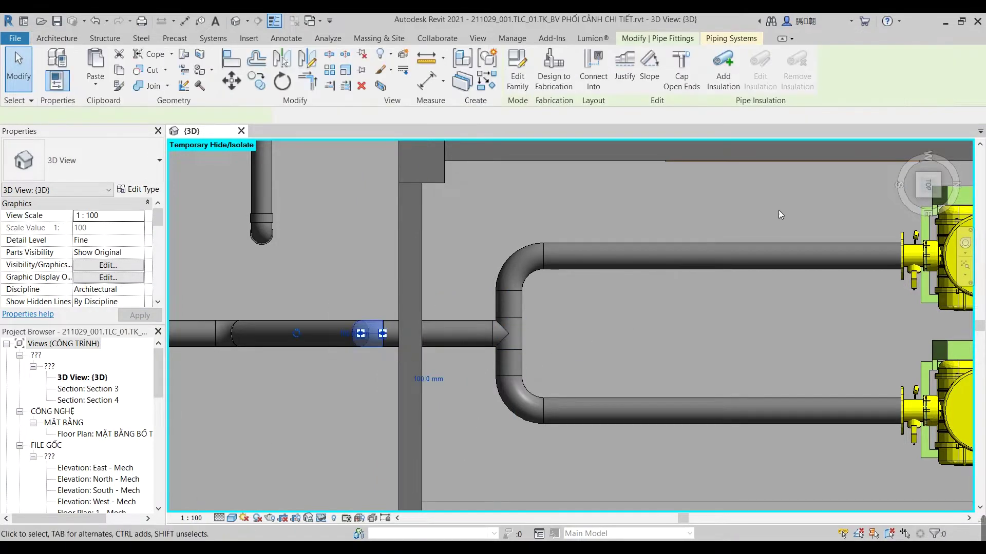
{"action": "key", "text": "Escape"}
{"action": "scroll", "coordinate": [77, 256], "scroll_direction": "down", "scroll_amount": 2}
{"action": "left_click", "coordinate": [138, 228]}
{"action": "left_click", "coordinate": [125, 260]}
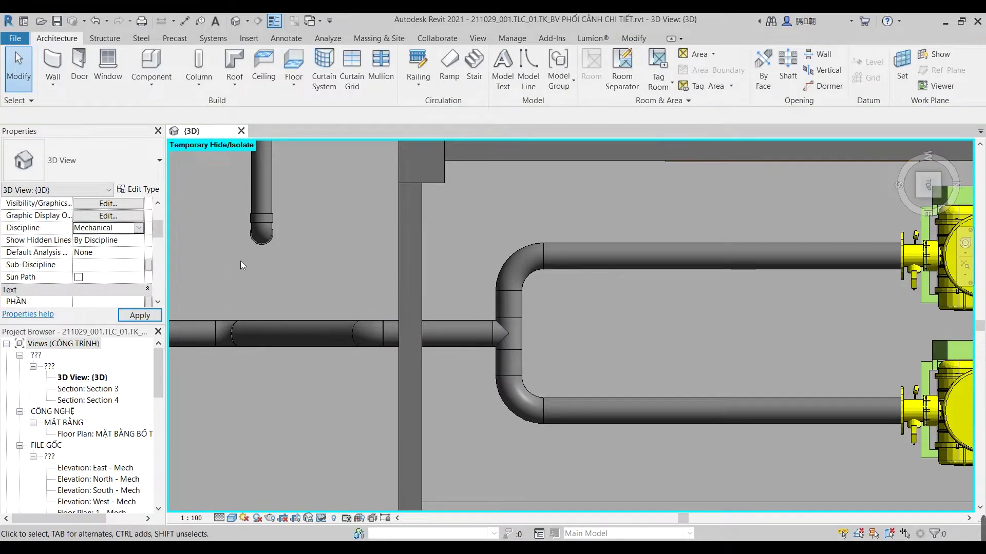
{"action": "left_click", "coordinate": [367, 333]}
{"action": "left_click", "coordinate": [944, 195]}
{"action": "scroll", "coordinate": [665, 236], "scroll_direction": "down", "scroll_amount": 2}
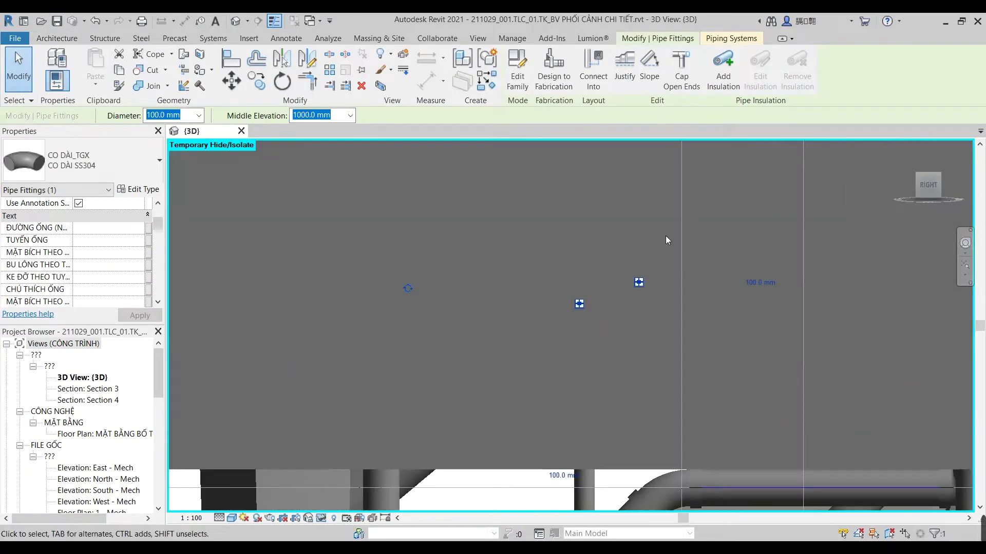
{"action": "scroll", "coordinate": [665, 236], "scroll_direction": "down", "scroll_amount": 3}
{"action": "scroll", "coordinate": [715, 214], "scroll_direction": "down", "scroll_amount": 2}
{"action": "left_click", "coordinate": [579, 261]}
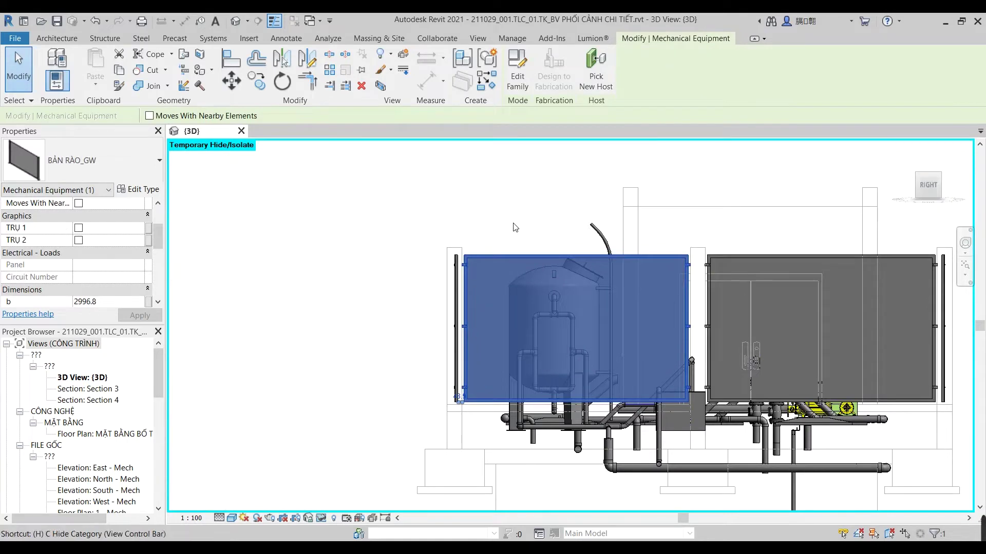
{"action": "left_click", "coordinate": [514, 227]}
{"action": "left_click", "coordinate": [580, 282]}
{"action": "key", "text": "h"}
{"action": "key", "text": "h"}
{"action": "scroll", "coordinate": [618, 406], "scroll_direction": "up", "scroll_amount": 1}
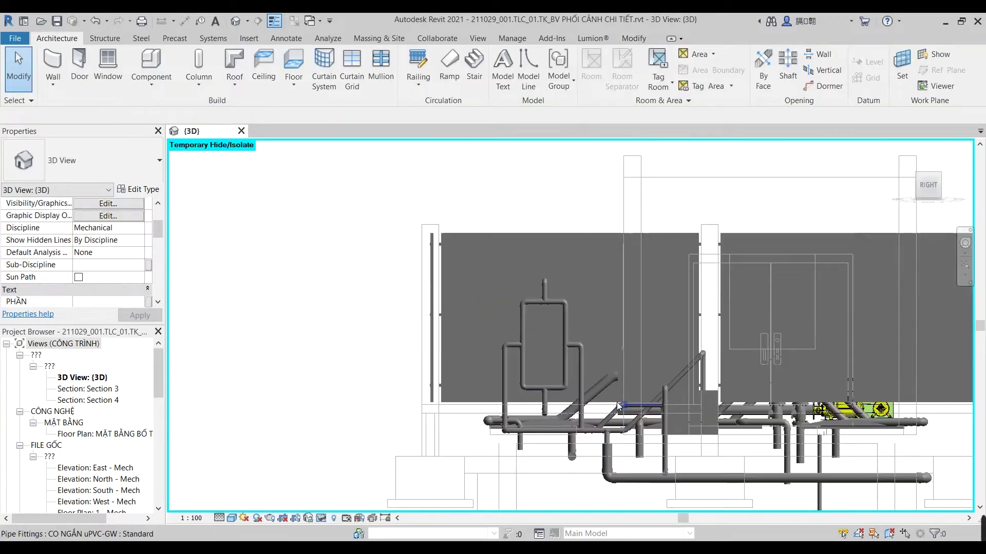
{"action": "scroll", "coordinate": [618, 406], "scroll_direction": "up", "scroll_amount": 2}
{"action": "scroll", "coordinate": [502, 398], "scroll_direction": "up", "scroll_amount": 1}
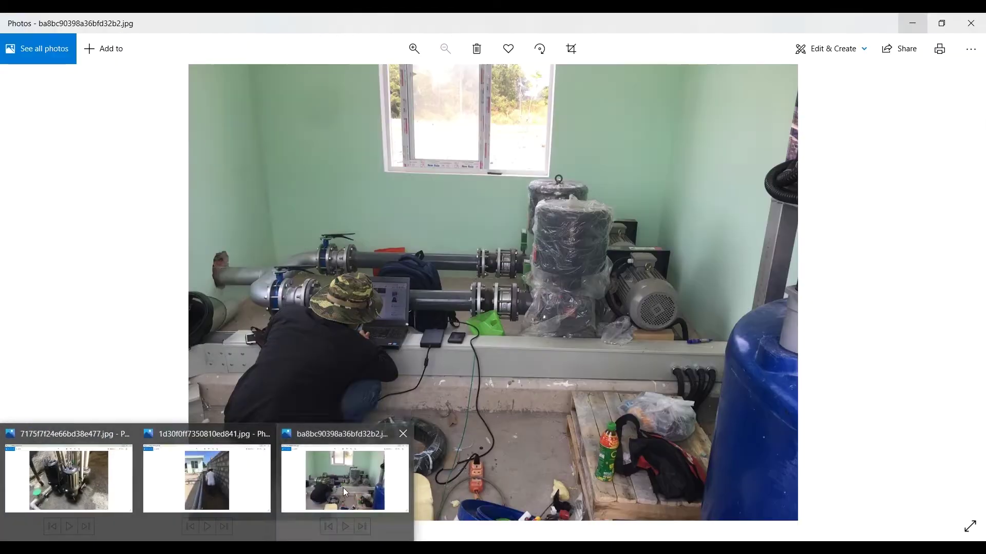
{"action": "left_click", "coordinate": [343, 487]}
{"action": "scroll", "coordinate": [509, 440], "scroll_direction": "down", "scroll_amount": 1}
{"action": "scroll", "coordinate": [513, 433], "scroll_direction": "down", "scroll_amount": 1}
{"action": "scroll", "coordinate": [513, 433], "scroll_direction": "down", "scroll_amount": 1}
{"action": "scroll", "coordinate": [513, 430], "scroll_direction": "down", "scroll_amount": 1}
{"action": "scroll", "coordinate": [515, 430], "scroll_direction": "down", "scroll_amount": 1}
{"action": "scroll", "coordinate": [515, 429], "scroll_direction": "down", "scroll_amount": 1}
{"action": "scroll", "coordinate": [516, 429], "scroll_direction": "down", "scroll_amount": 2}
{"action": "scroll", "coordinate": [516, 429], "scroll_direction": "down", "scroll_amount": 1}
{"action": "scroll", "coordinate": [517, 430], "scroll_direction": "down", "scroll_amount": 1}
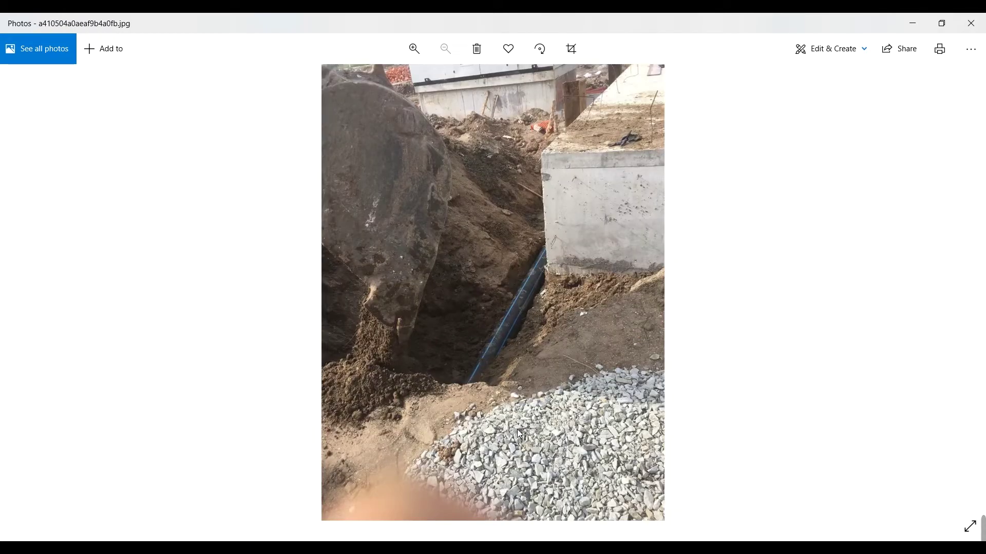
{"action": "scroll", "coordinate": [517, 430], "scroll_direction": "down", "scroll_amount": 1}
{"action": "scroll", "coordinate": [517, 430], "scroll_direction": "down", "scroll_amount": 1}
{"action": "scroll", "coordinate": [517, 430], "scroll_direction": "down", "scroll_amount": 1}
{"action": "scroll", "coordinate": [516, 431], "scroll_direction": "down", "scroll_amount": 1}
{"action": "scroll", "coordinate": [516, 430], "scroll_direction": "down", "scroll_amount": 1}
{"action": "scroll", "coordinate": [516, 430], "scroll_direction": "down", "scroll_amount": 1}
{"action": "scroll", "coordinate": [516, 434], "scroll_direction": "down", "scroll_amount": 1}
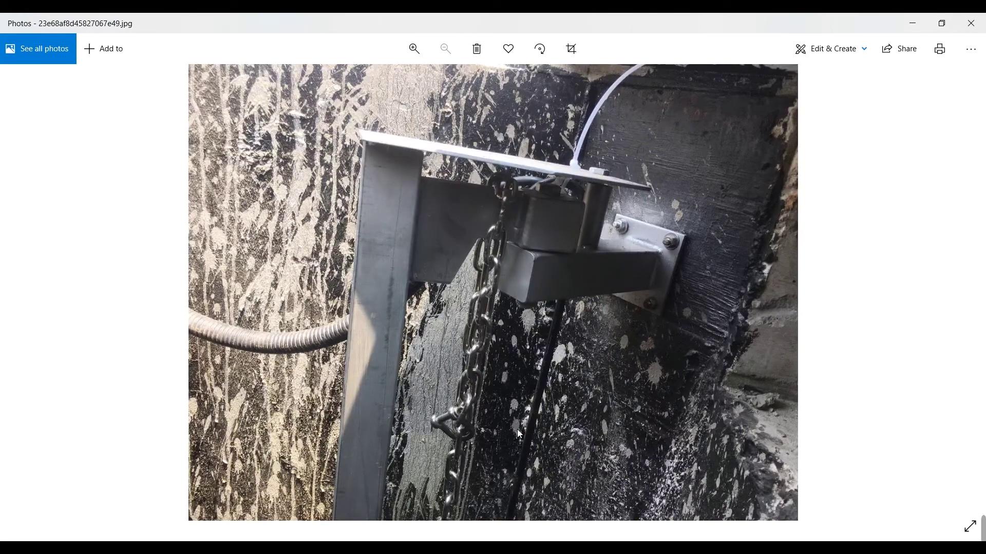
{"action": "scroll", "coordinate": [517, 430], "scroll_direction": "down", "scroll_amount": 1}
{"action": "scroll", "coordinate": [518, 431], "scroll_direction": "down", "scroll_amount": 1}
{"action": "scroll", "coordinate": [517, 430], "scroll_direction": "down", "scroll_amount": 1}
{"action": "scroll", "coordinate": [521, 431], "scroll_direction": "down", "scroll_amount": 1}
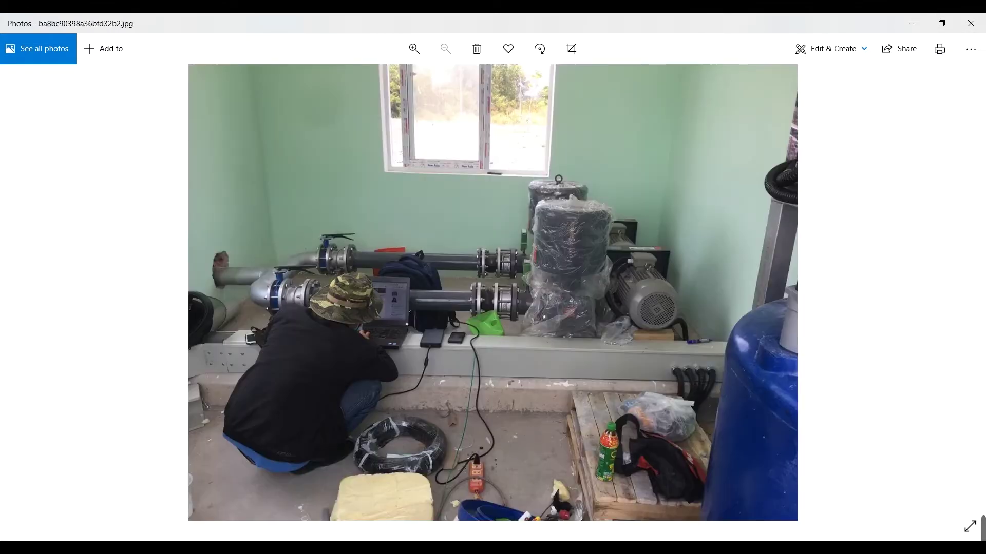
{"action": "scroll", "coordinate": [507, 386], "scroll_direction": "down", "scroll_amount": 1}
{"action": "scroll", "coordinate": [507, 386], "scroll_direction": "down", "scroll_amount": 1}
{"action": "scroll", "coordinate": [507, 386], "scroll_direction": "down", "scroll_amount": 1}
{"action": "scroll", "coordinate": [507, 386], "scroll_direction": "down", "scroll_amount": 1}
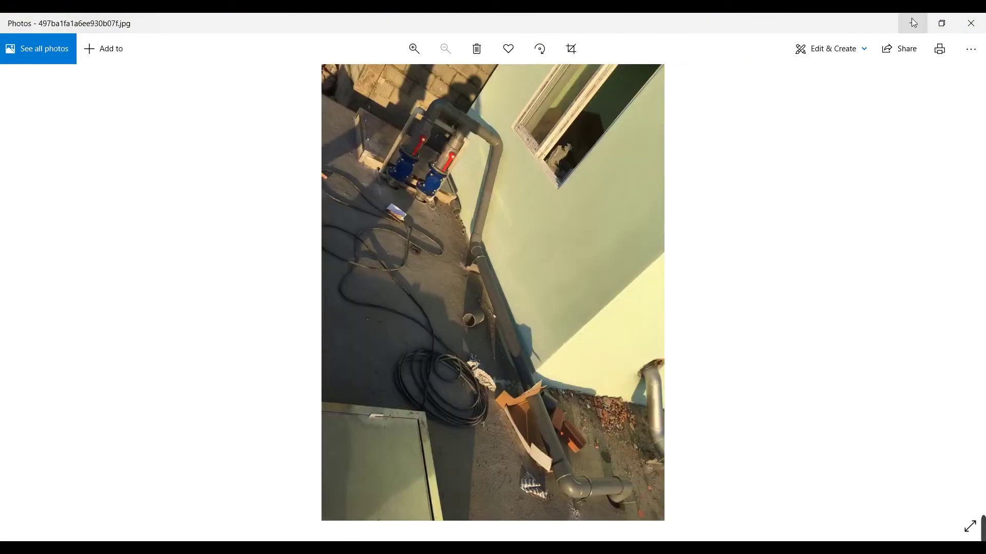
{"action": "scroll", "coordinate": [812, 55], "scroll_direction": "down", "scroll_amount": 1}
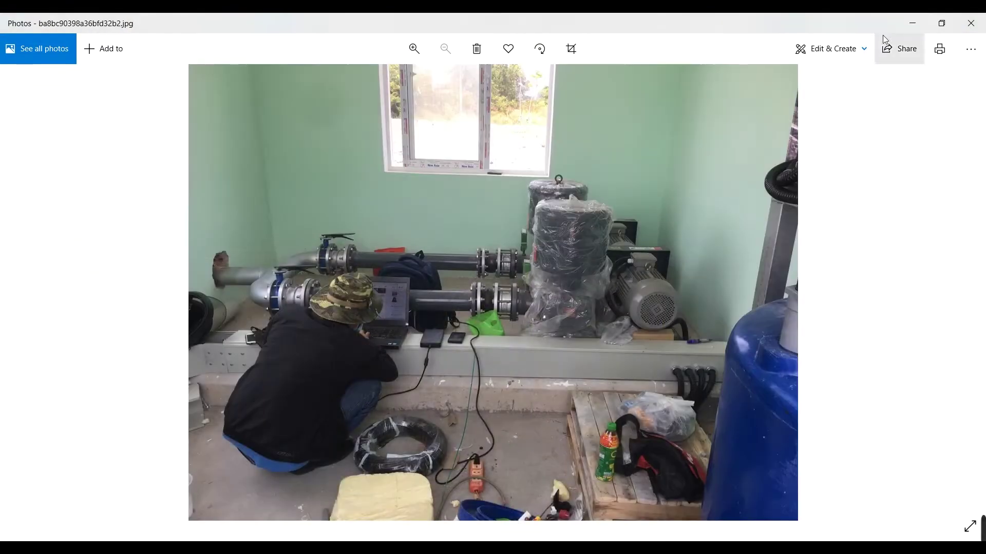
{"action": "left_click", "coordinate": [910, 22]}
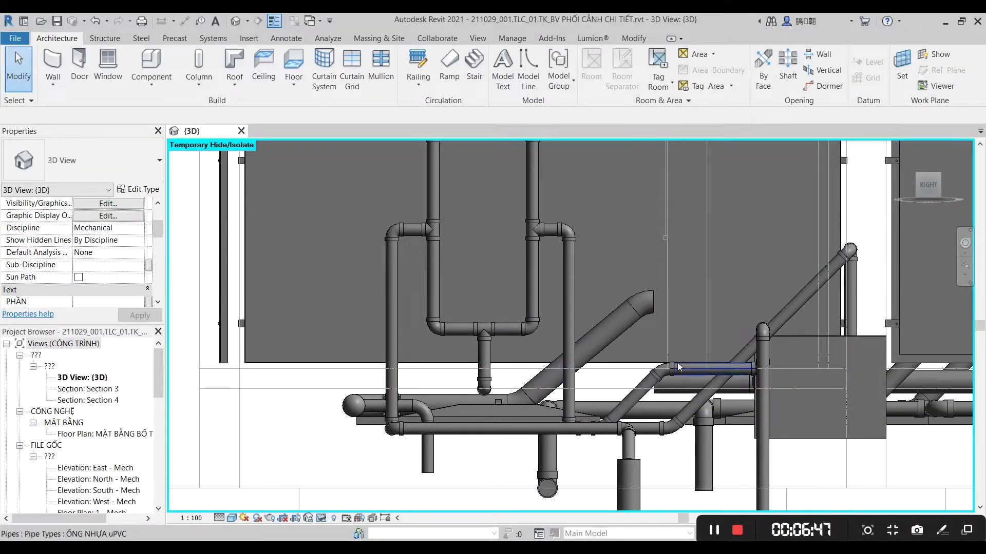
Step: Pan across the pipework and orbit the model to an isometric view
{"action": "left_click", "coordinate": [431, 403]}
{"action": "key", "text": "Escape"}
{"action": "scroll", "coordinate": [431, 403], "scroll_direction": "down", "scroll_amount": 2}
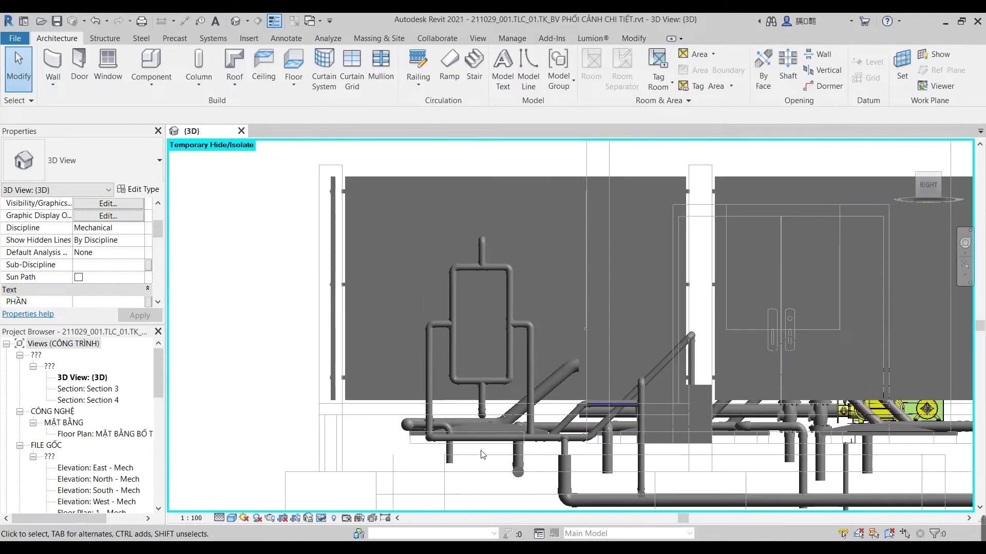
{"action": "middle_click_drag", "start_coordinate": [495, 406], "coordinate": [474, 408]}
{"action": "scroll", "coordinate": [474, 400], "scroll_direction": "down", "scroll_amount": 2}
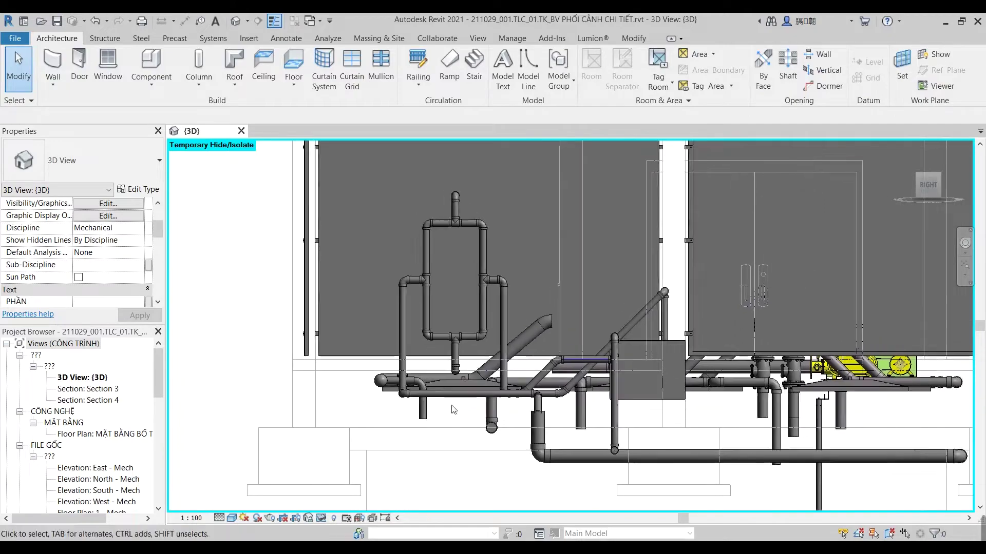
{"action": "scroll", "coordinate": [475, 380], "scroll_direction": "down", "scroll_amount": 2}
{"action": "left_click", "coordinate": [476, 361]}
{"action": "middle_click_drag", "start_coordinate": [475, 361], "coordinate": [523, 405], "text": "shift"}
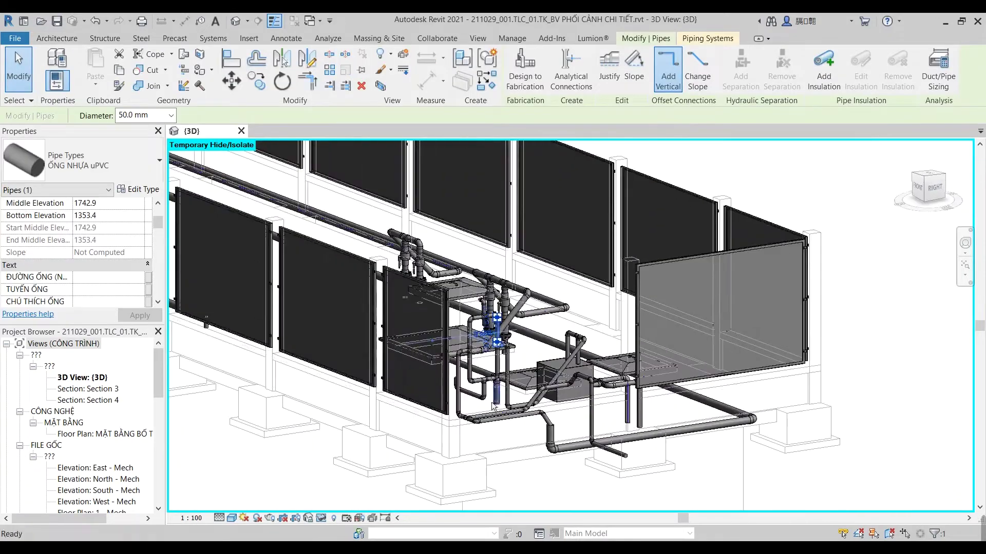
Step: Select the four front fence panels and hide them in the view
{"action": "left_click", "coordinate": [564, 421]}
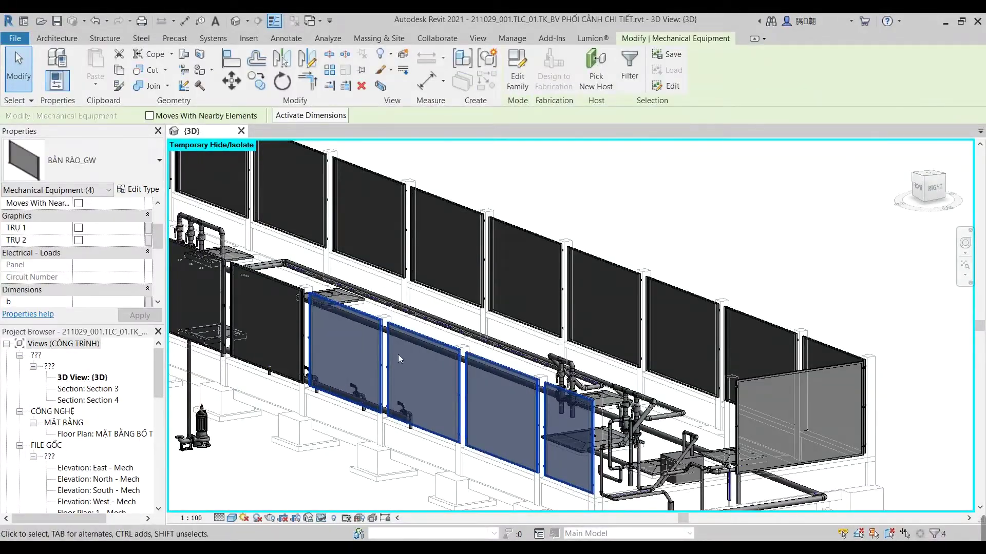
{"action": "key", "text": "Escape"}
{"action": "middle_click_drag", "start_coordinate": [303, 338], "coordinate": [572, 399]}
{"action": "left_click", "coordinate": [572, 399]}
{"action": "left_click", "coordinate": [462, 370], "text": "ctrl"}
{"action": "left_click", "coordinate": [392, 322], "text": "ctrl"}
{"action": "left_click", "coordinate": [303, 308], "text": "ctrl"}
{"action": "key", "text": "h"}
{"action": "key", "text": "h"}
Step: Hide the left and back fence panels one by one
{"action": "middle_click_drag", "start_coordinate": [188, 216], "coordinate": [435, 365]}
{"action": "left_click", "coordinate": [405, 369]}
{"action": "key", "text": "h"}
{"action": "key", "text": "h"}
{"action": "left_click", "coordinate": [303, 334]}
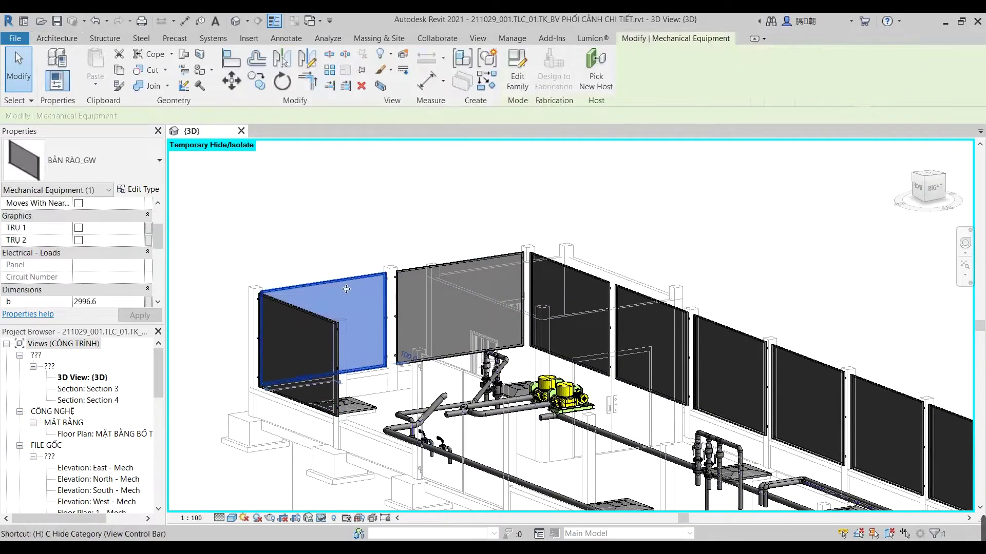
{"action": "key", "text": "h"}
{"action": "key", "text": "h"}
{"action": "left_click", "coordinate": [487, 287]}
{"action": "key", "text": "h"}
{"action": "key", "text": "h"}
{"action": "left_click", "coordinate": [582, 254]}
{"action": "key", "text": "h"}
{"action": "key", "text": "h"}
Step: Hide the front glass panel and the remaining fence panels using window selections
{"action": "mouse_move", "coordinate": [583, 254]}
{"action": "middle_mouse_down"}
{"action": "mouse_move", "coordinate": [373, 190]}
{"action": "mouse_move", "coordinate": [688, 359]}
{"action": "middle_mouse_up"}
{"action": "left_click", "coordinate": [688, 359]}
{"action": "key", "text": "h"}
{"action": "key", "text": "h"}
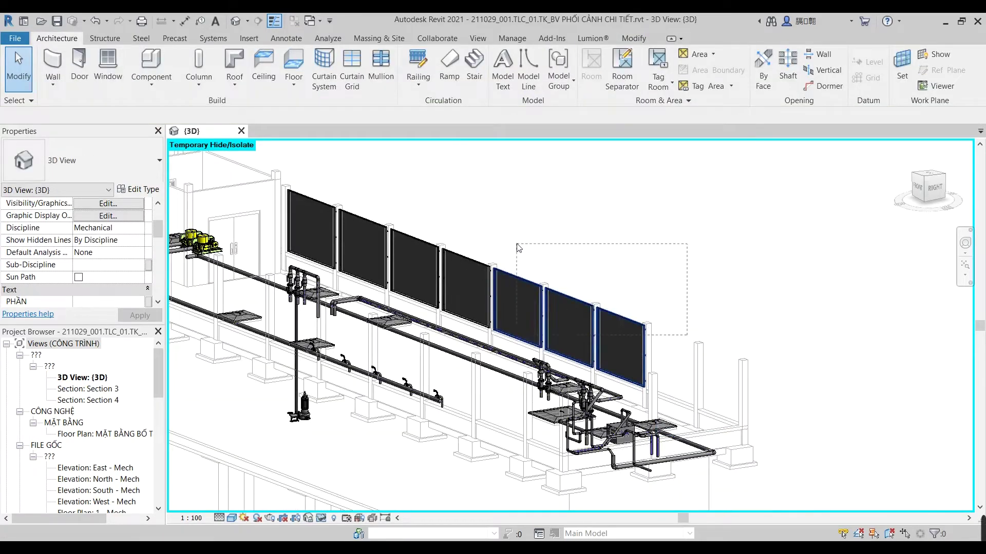
{"action": "key", "text": "h"}
{"action": "key", "text": "h"}
{"action": "middle_click_drag", "start_coordinate": [517, 259], "coordinate": [735, 427]}
{"action": "mouse_move", "coordinate": [742, 397]}
{"action": "left_mouse_down"}
{"action": "mouse_move", "coordinate": [627, 339]}
{"action": "mouse_move", "coordinate": [508, 359]}
{"action": "left_mouse_up"}
{"action": "key", "text": "h"}
{"action": "key", "text": "h"}
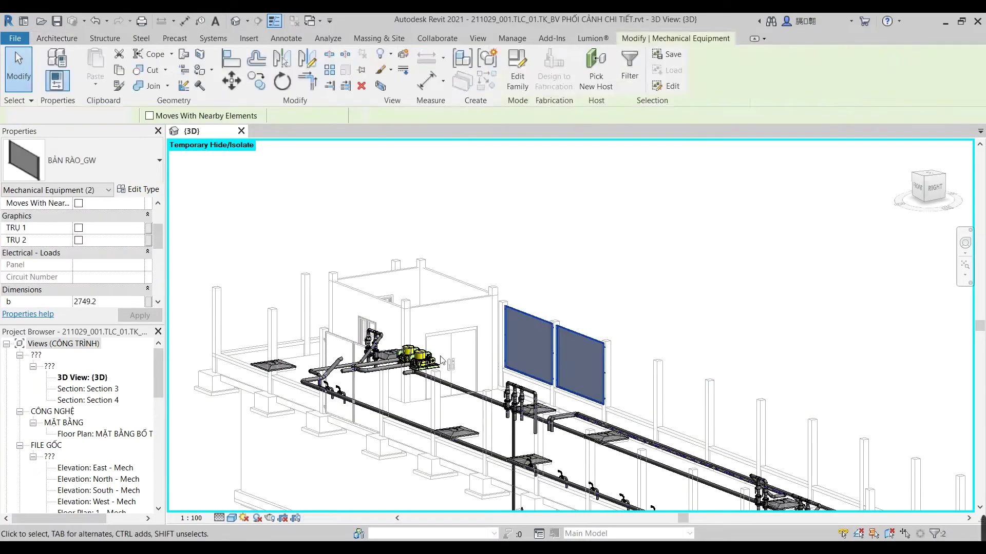
{"action": "key", "text": "h"}
{"action": "key", "text": "h"}
Step: Turn the view to face the front and bring the pumps and pipes into view
{"action": "scroll", "coordinate": [325, 363], "scroll_direction": "up", "scroll_amount": 5}
{"action": "left_click", "coordinate": [360, 367]}
{"action": "left_click", "coordinate": [928, 188]}
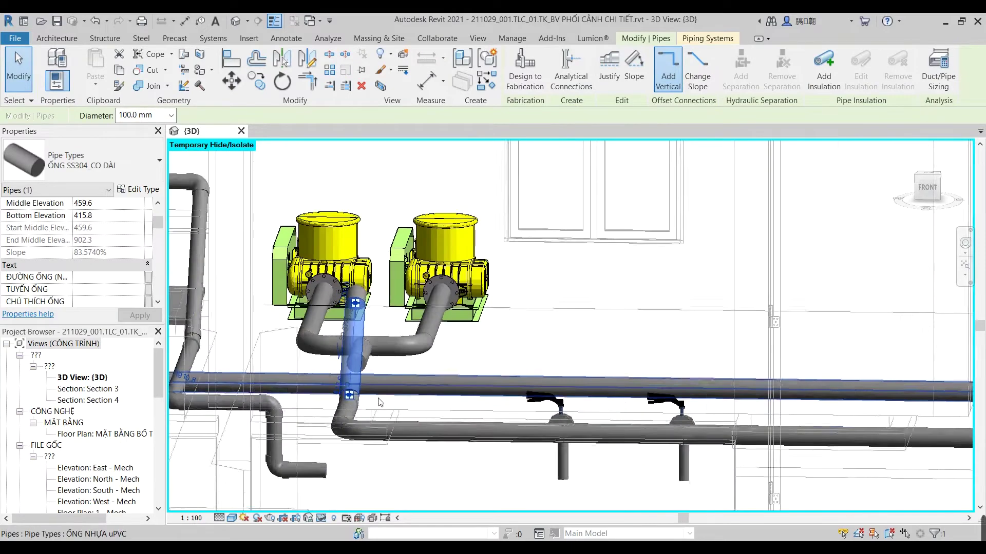
{"action": "scroll", "coordinate": [503, 347], "scroll_direction": "down", "scroll_amount": 3}
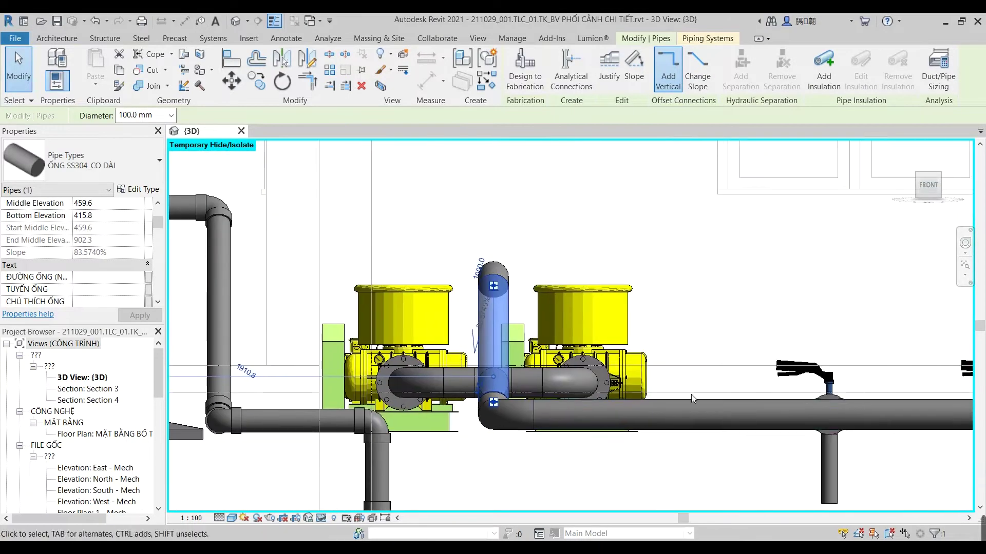
{"action": "mouse_move", "coordinate": [396, 324]}
{"action": "middle_mouse_down"}
{"action": "mouse_move", "coordinate": [503, 347]}
{"action": "mouse_move", "coordinate": [436, 288]}
{"action": "middle_mouse_up"}
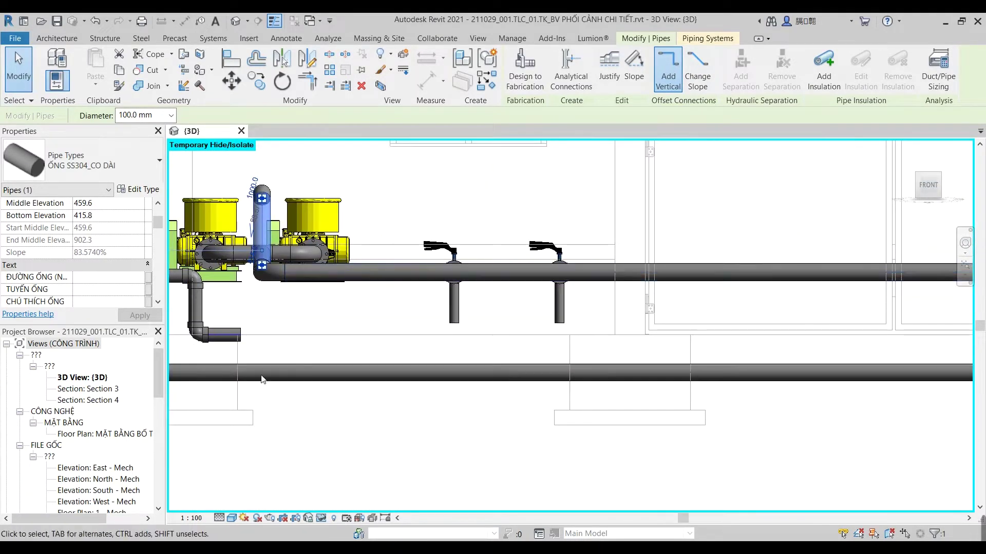
{"action": "left_click", "coordinate": [393, 200]}
Step: Set the 3D view's Discipline to Architectural and remove the panel beside the rooftop room
{"action": "left_click", "coordinate": [140, 227]}
{"action": "left_click", "coordinate": [103, 239]}
{"action": "middle_click_drag", "start_coordinate": [462, 287], "coordinate": [560, 289], "text": "shift"}
{"action": "left_click", "coordinate": [559, 289]}
{"action": "key", "text": "Delete"}
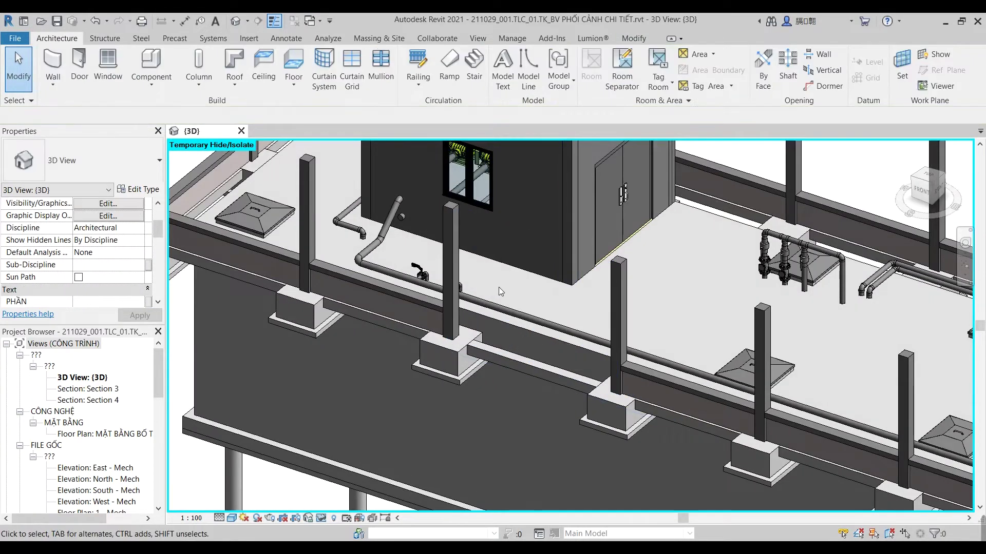
Step: Select all instances of the fence panel and remove them from the view
{"action": "scroll", "coordinate": [508, 290], "scroll_direction": "down", "scroll_amount": 3}
{"action": "left_click", "coordinate": [642, 200]}
{"action": "right_click", "coordinate": [673, 174]}
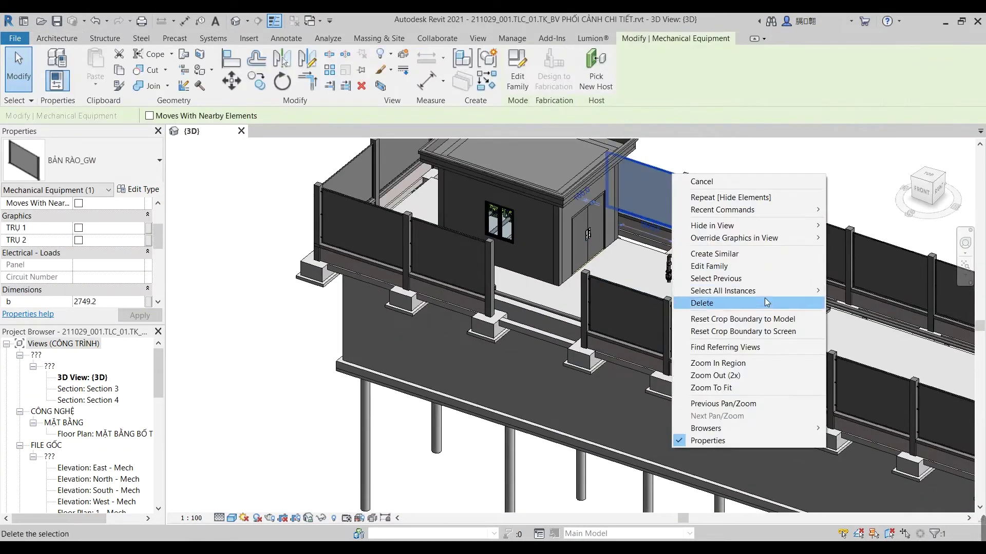
{"action": "left_click", "coordinate": [881, 301]}
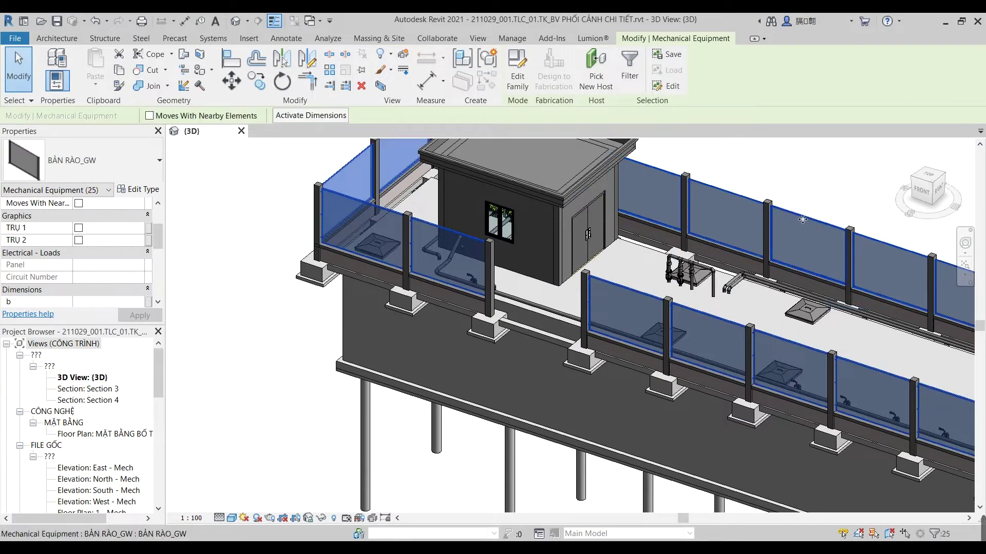
{"action": "key", "text": "Delete"}
Step: Select all 30 visible fence columns and hide them
{"action": "scroll", "coordinate": [512, 266], "scroll_direction": "up", "scroll_amount": 3}
{"action": "left_click", "coordinate": [493, 267]}
{"action": "right_click", "coordinate": [499, 266]}
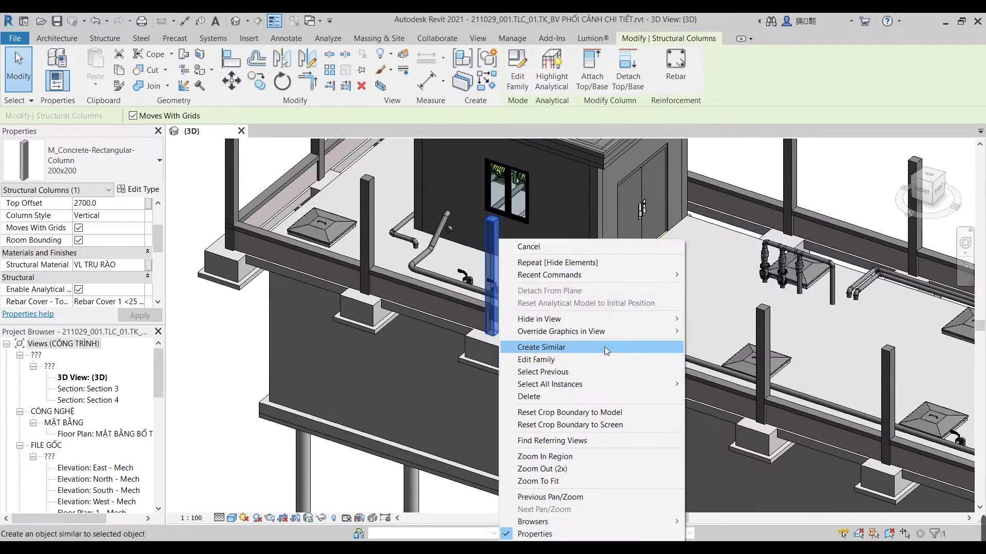
{"action": "left_click", "coordinate": [716, 384]}
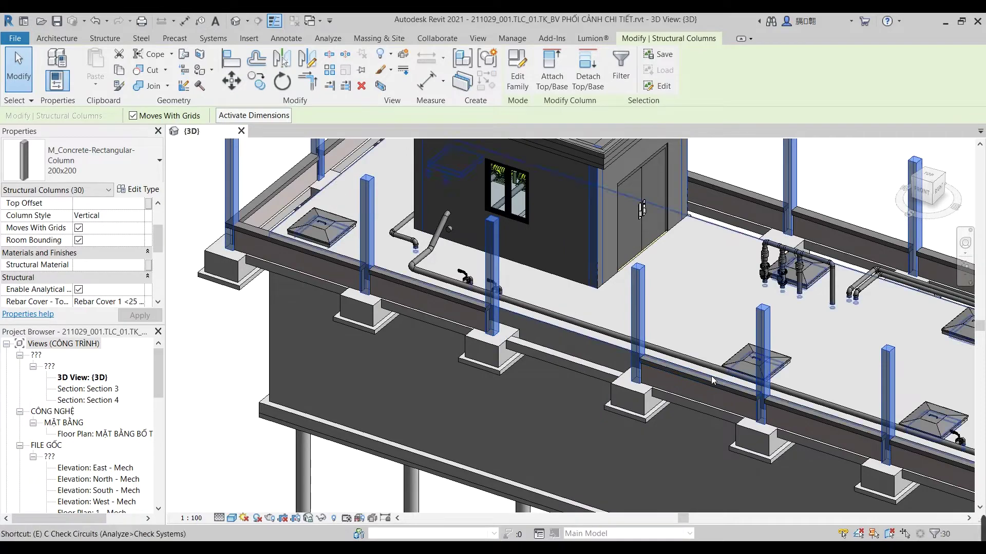
{"action": "key", "text": "Delete"}
Step: Orbit to a lower view and select all walls of the low fence wall type
{"action": "middle_click_drag", "start_coordinate": [487, 263], "coordinate": [433, 381]}
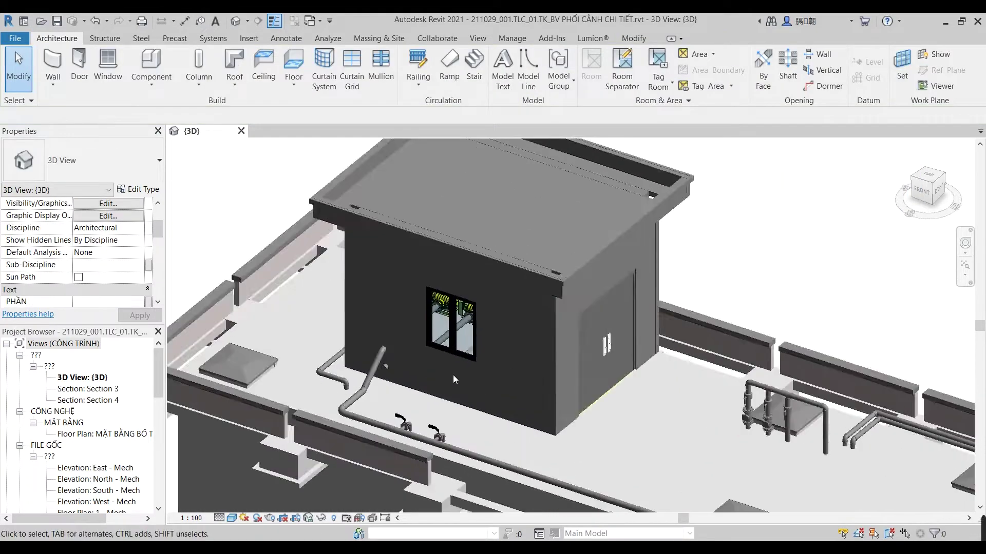
{"action": "scroll", "coordinate": [380, 398], "scroll_direction": "up", "scroll_amount": 3}
{"action": "middle_click_drag", "start_coordinate": [379, 398], "coordinate": [380, 345], "text": "shift"}
{"action": "left_click", "coordinate": [317, 409]}
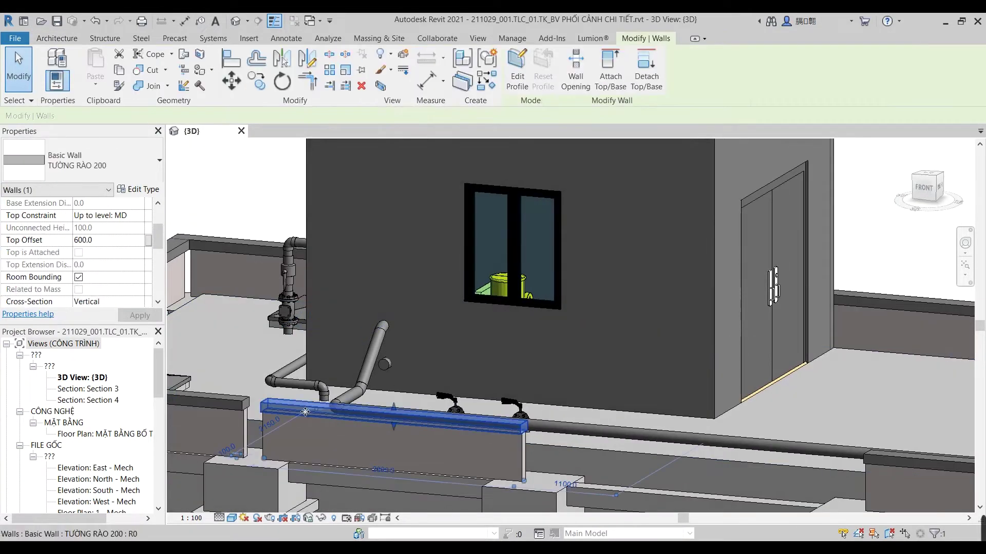
{"action": "right_click", "coordinate": [317, 409]}
{"action": "left_click", "coordinate": [495, 261]}
{"action": "scroll", "coordinate": [611, 305], "scroll_direction": "down", "scroll_amount": 3}
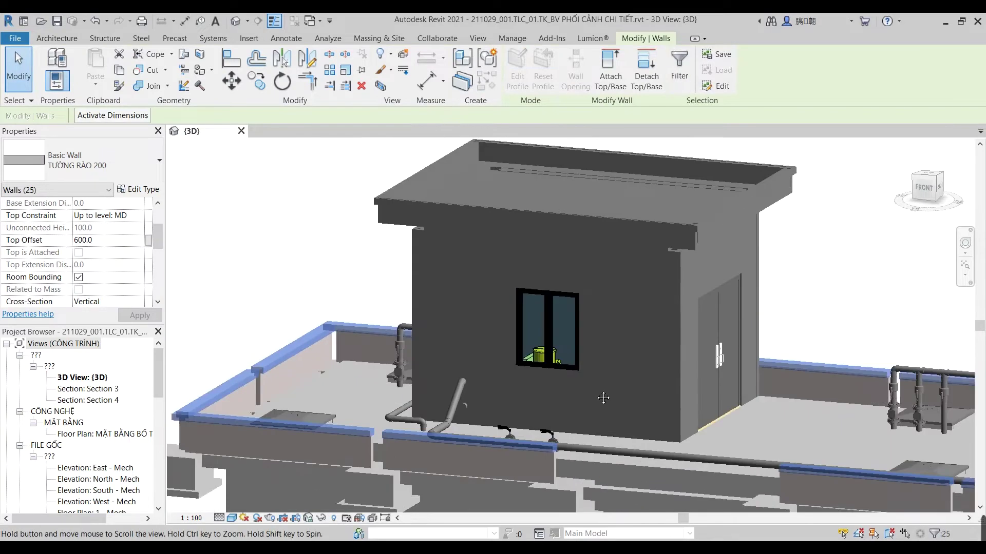
{"action": "key", "text": "Escape"}
Step: Select all visible walls of the remaining fence wall type
{"action": "left_click", "coordinate": [369, 453]}
{"action": "right_click", "coordinate": [369, 453]}
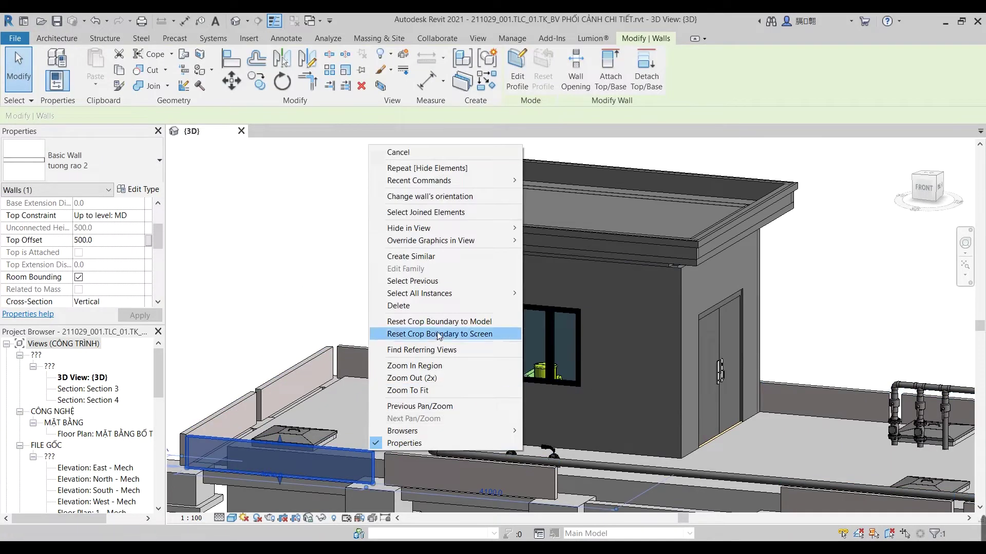
{"action": "left_click", "coordinate": [573, 295]}
{"action": "key", "text": "Escape"}
{"action": "scroll", "coordinate": [520, 345], "scroll_direction": "up", "scroll_amount": 5}
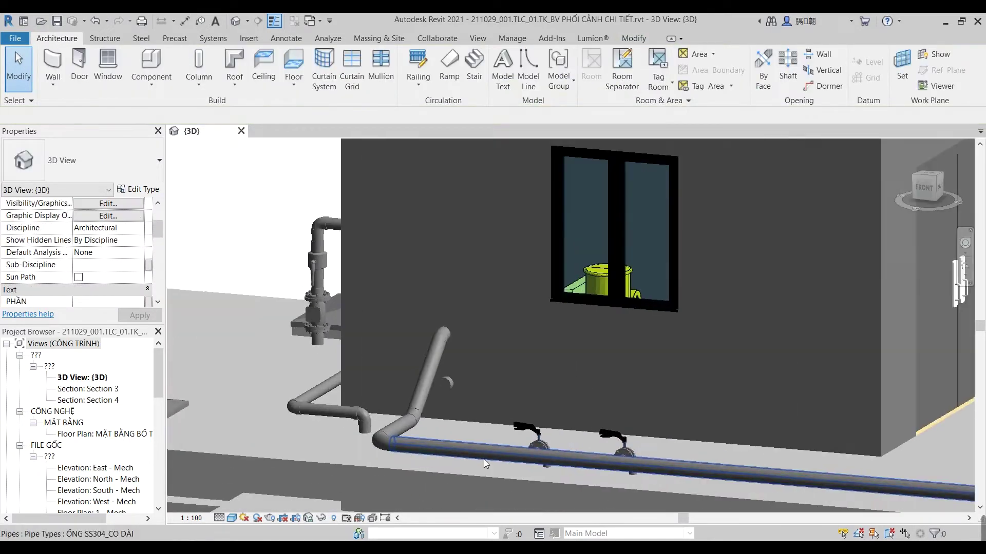
Step: Face the model front, select the pipe elbow and orbit to a perspective view of it
{"action": "left_click", "coordinate": [483, 453]}
{"action": "left_click", "coordinate": [933, 193]}
{"action": "scroll", "coordinate": [365, 329], "scroll_direction": "up", "scroll_amount": 3}
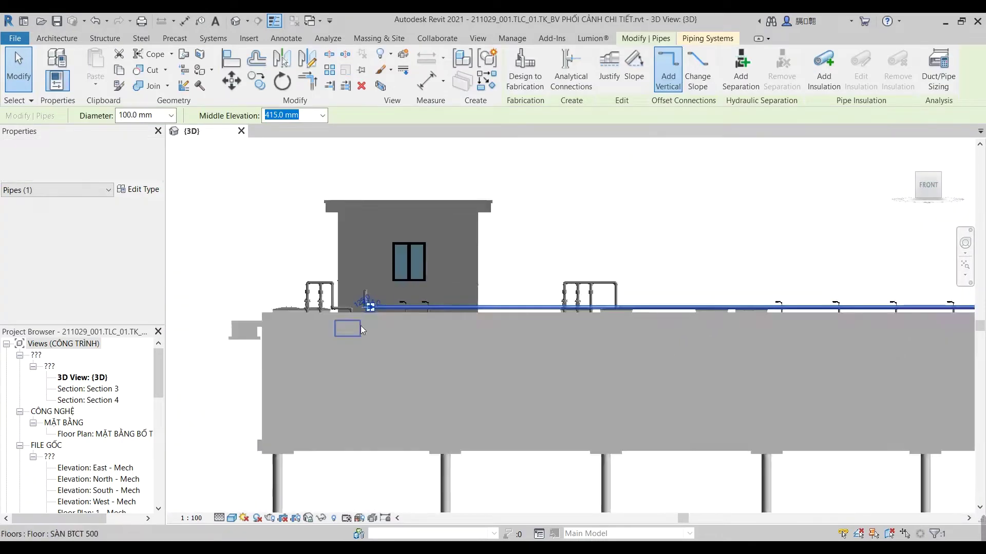
{"action": "scroll", "coordinate": [361, 273], "scroll_direction": "up", "scroll_amount": 3}
{"action": "scroll", "coordinate": [360, 230], "scroll_direction": "up", "scroll_amount": 2}
{"action": "key", "text": "Escape"}
{"action": "left_click", "coordinate": [391, 264]}
{"action": "mouse_move", "coordinate": [622, 347]}
{"action": "middle_mouse_down", "text": "shift"}
{"action": "mouse_move", "coordinate": [567, 254]}
{"action": "mouse_move", "coordinate": [394, 372]}
{"action": "middle_mouse_up", "text": "shift"}
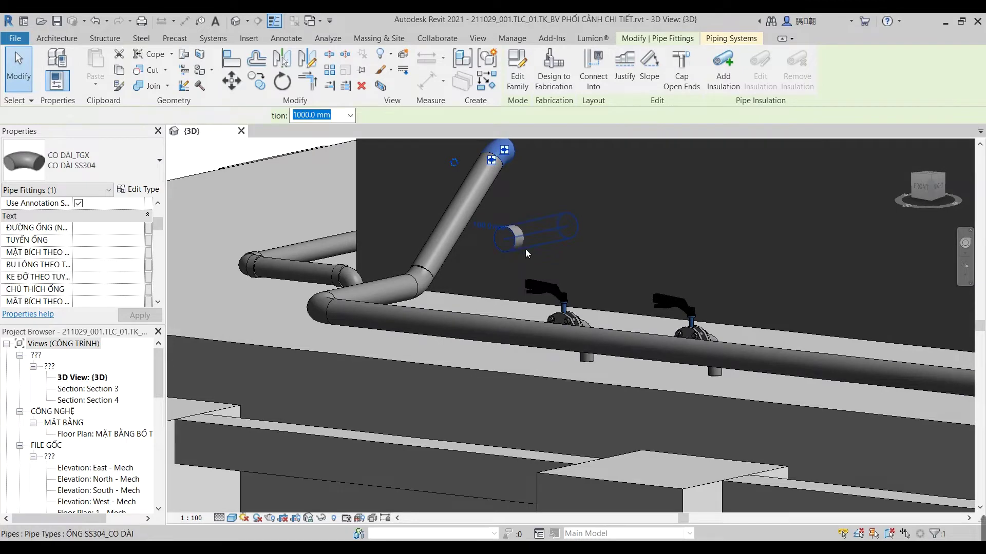
{"action": "left_click", "coordinate": [360, 480]}
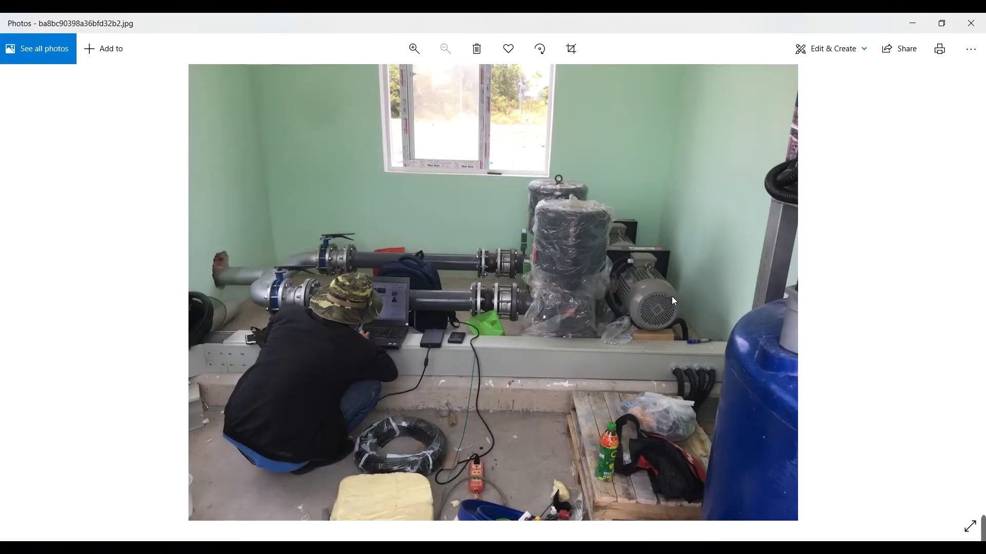
Step: Open another site photo and step through four more pump-room photos with the Right arrow
{"action": "left_click", "coordinate": [72, 482]}
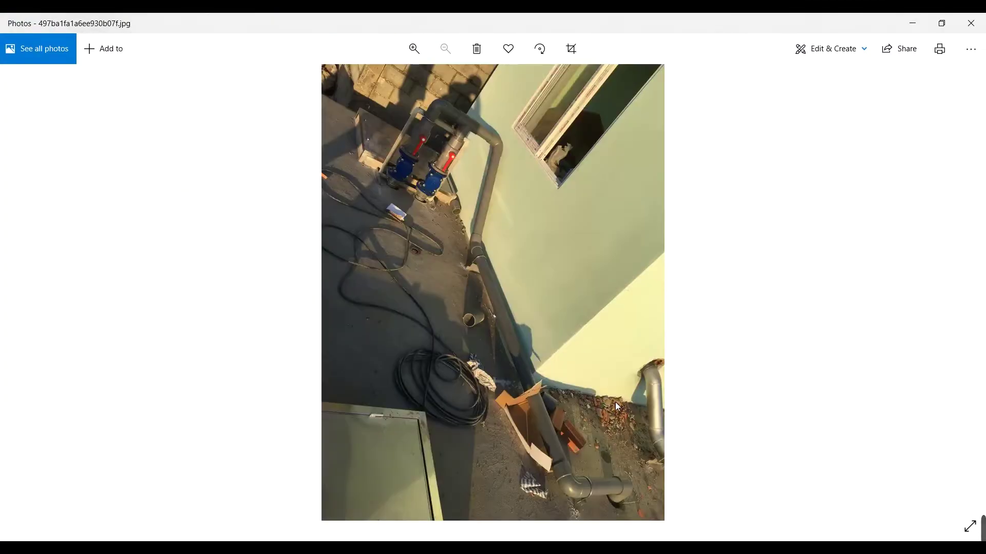
{"action": "key", "text": "Right"}
{"action": "key", "text": "Right"}
{"action": "key", "text": "Right"}
{"action": "key", "text": "Right"}
{"action": "key", "text": "Right"}
{"action": "key", "text": "Right"}
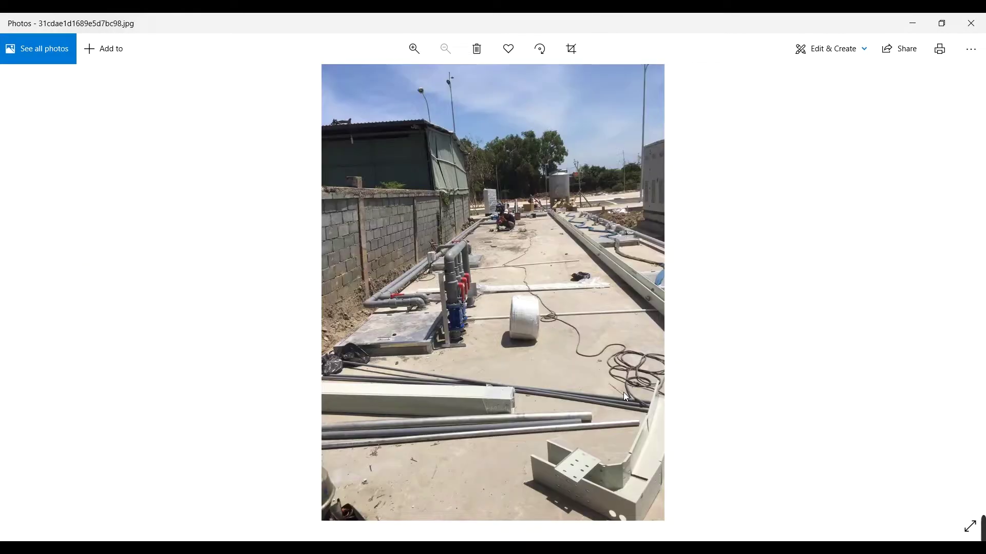
{"action": "key", "text": "Right"}
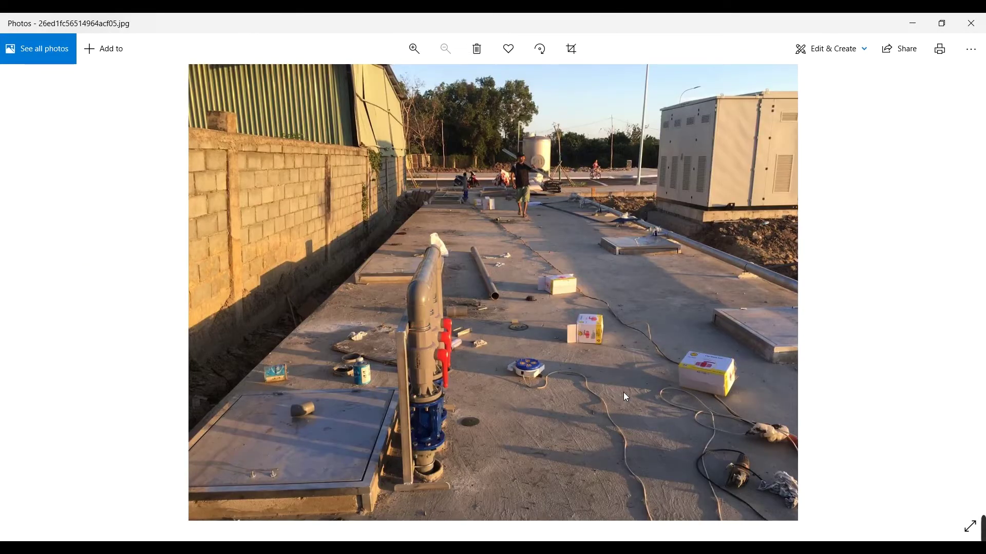
{"action": "key", "text": "Right"}
{"action": "key", "text": "Right"}
{"action": "key", "text": "Right"}
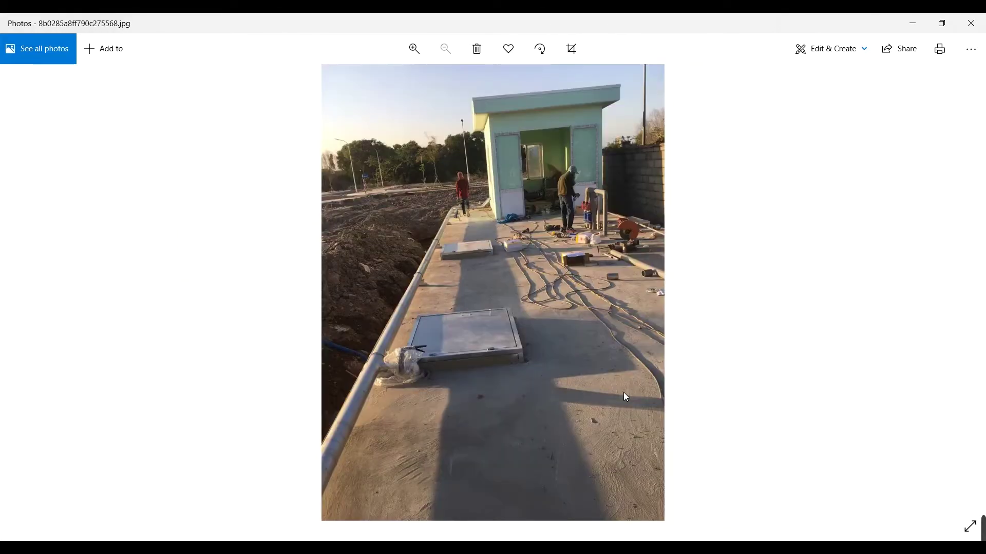
{"action": "key", "text": "Right"}
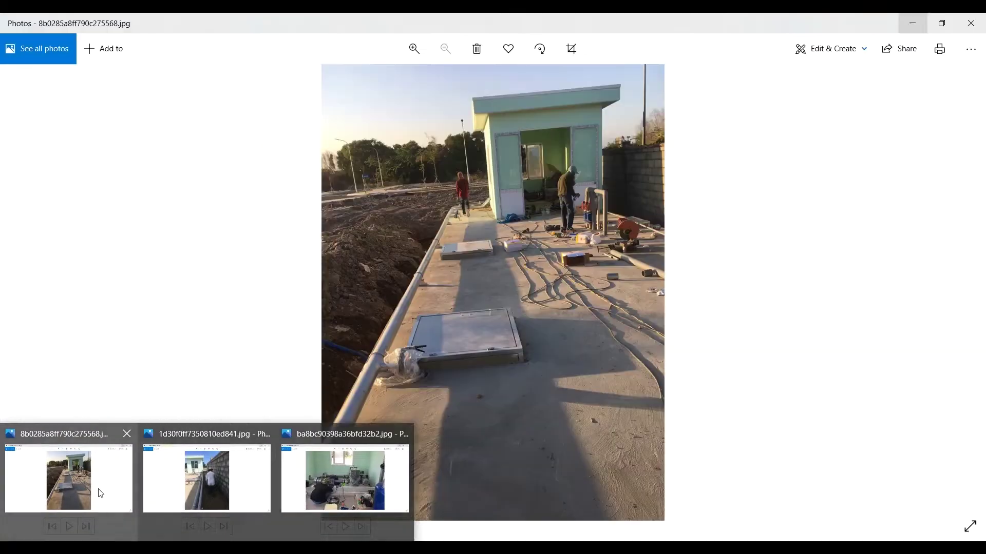
{"action": "left_click", "coordinate": [97, 492]}
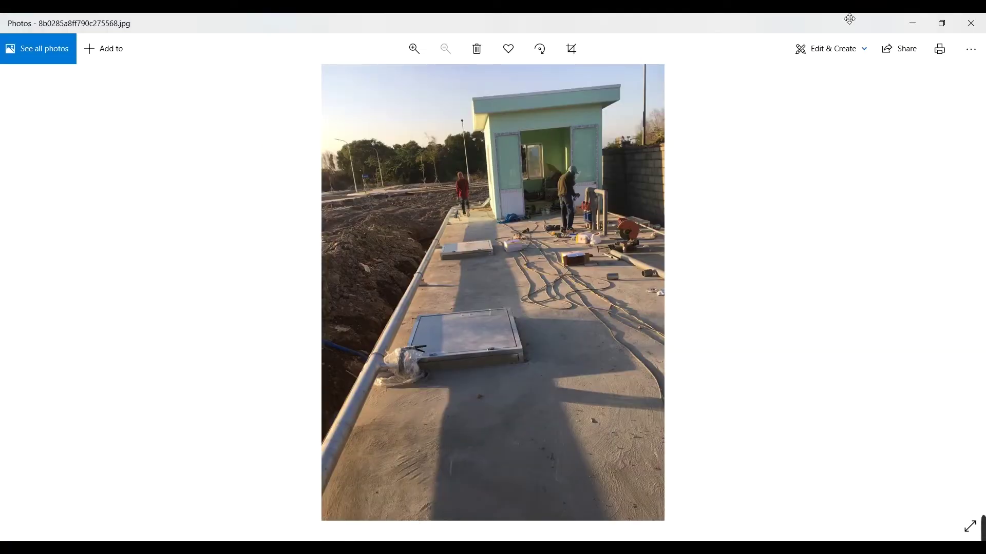
Step: Close the photo and switch the Revit model to a top-down view around the valves
{"action": "left_click", "coordinate": [909, 27]}
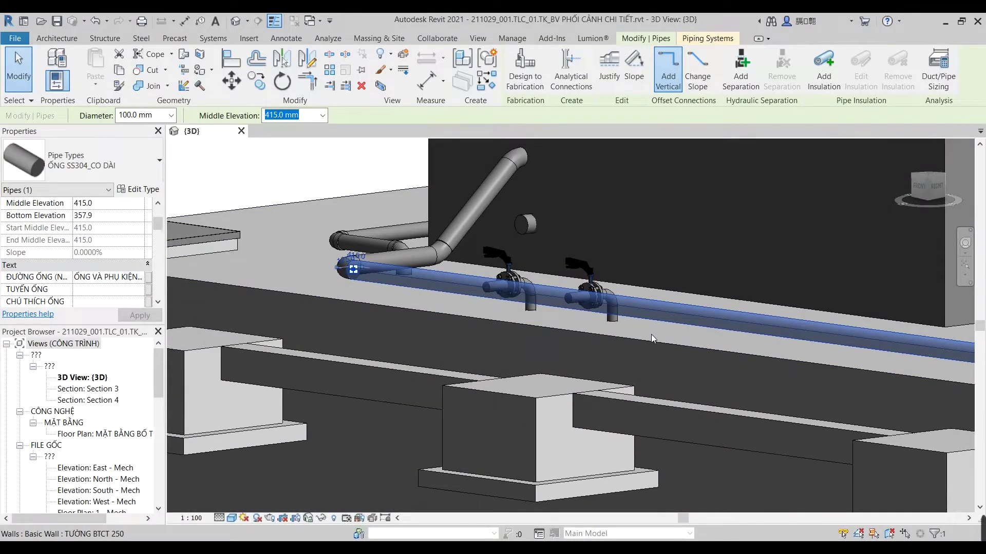
{"action": "scroll", "coordinate": [513, 246], "scroll_direction": "up", "scroll_amount": 3}
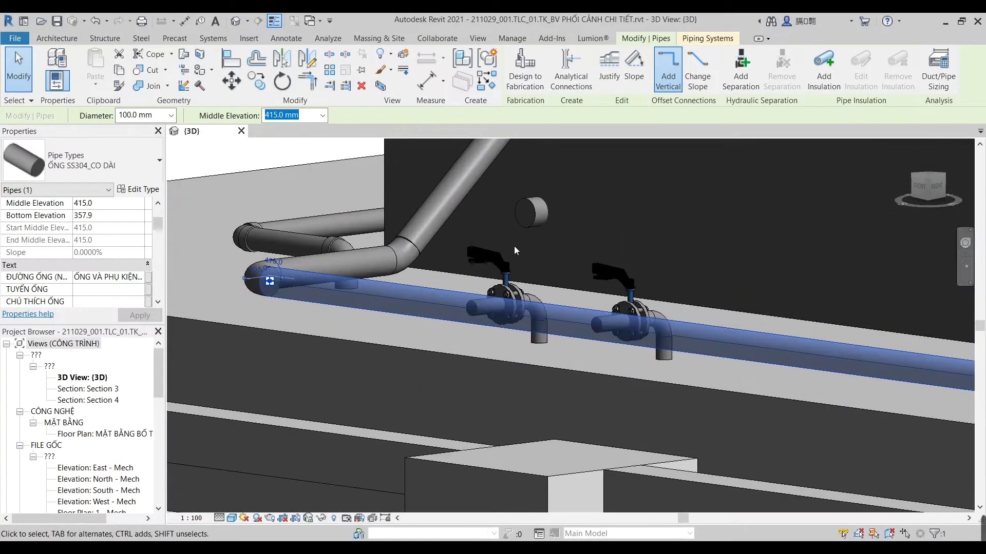
{"action": "mouse_move", "coordinate": [513, 246]}
{"action": "middle_mouse_down"}
{"action": "mouse_move", "coordinate": [448, 356]}
{"action": "mouse_move", "coordinate": [445, 348]}
{"action": "middle_mouse_up"}
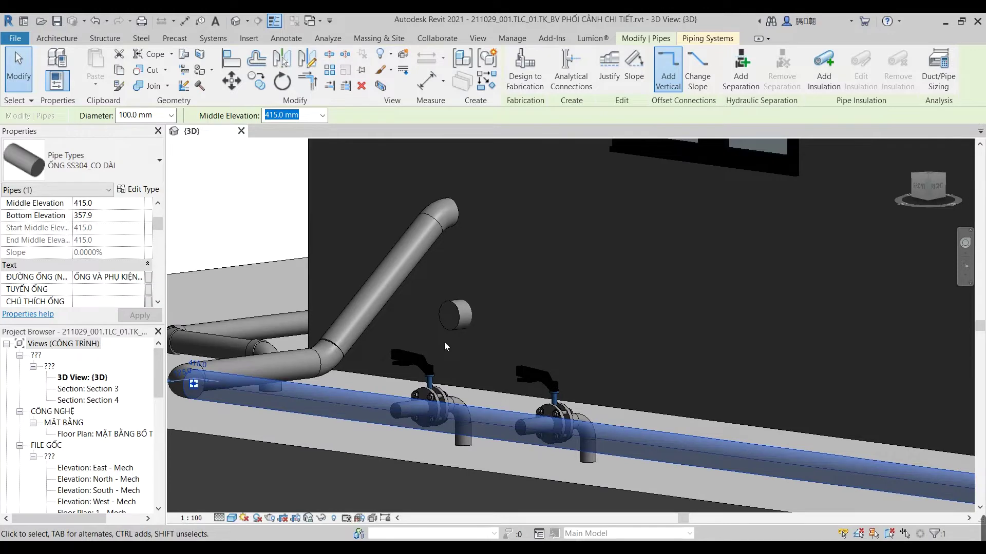
{"action": "scroll", "coordinate": [654, 381], "scroll_direction": "down", "scroll_amount": 5}
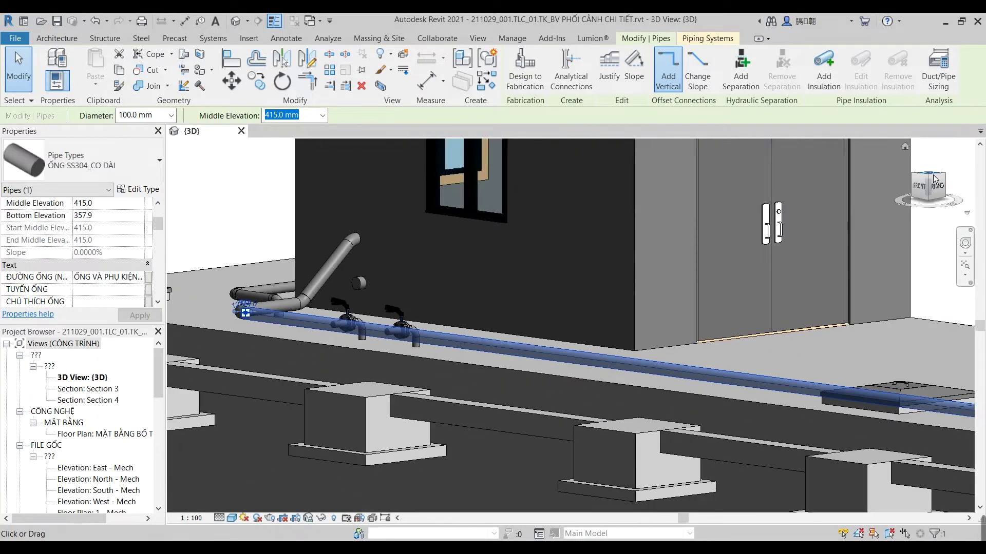
{"action": "left_click", "coordinate": [931, 182]}
{"action": "scroll", "coordinate": [598, 286], "scroll_direction": "up", "scroll_amount": 2}
{"action": "scroll", "coordinate": [590, 243], "scroll_direction": "up", "scroll_amount": 2}
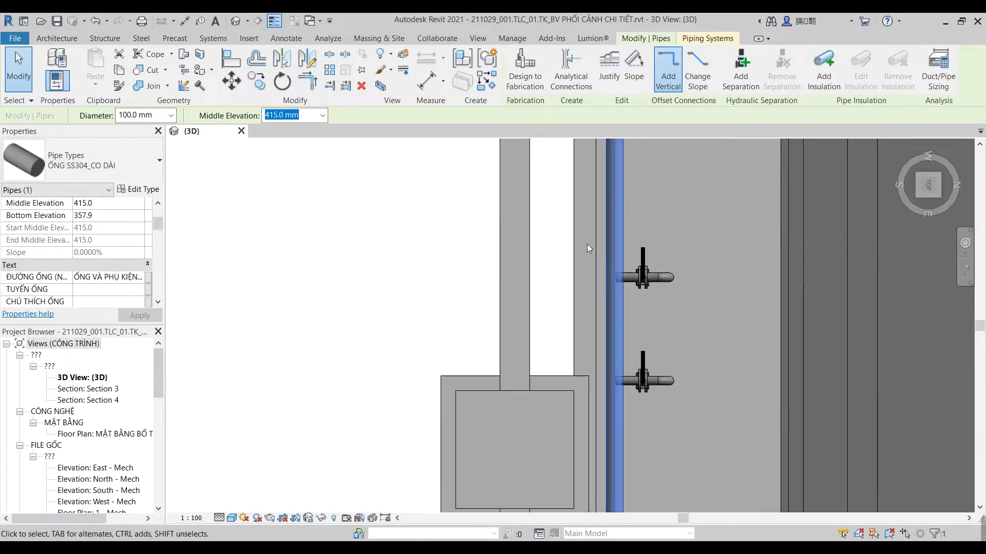
Step: Window-select the valves and the long horizontal pipe run
{"action": "left_click_drag", "start_coordinate": [553, 239], "coordinate": [712, 377]}
{"action": "scroll", "coordinate": [626, 158], "scroll_direction": "down", "scroll_amount": 2}
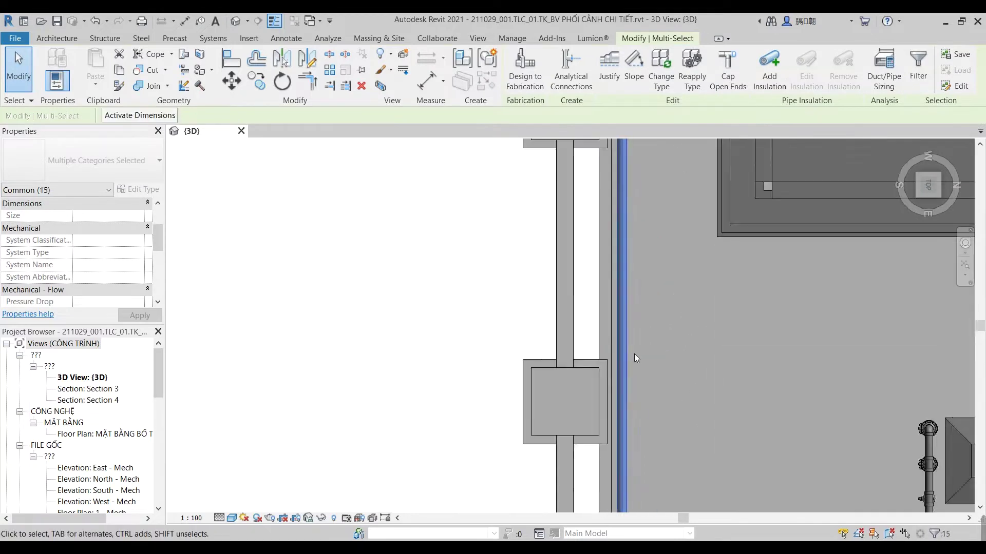
{"action": "scroll", "coordinate": [625, 158], "scroll_direction": "down", "scroll_amount": 2}
{"action": "scroll", "coordinate": [568, 226], "scroll_direction": "down", "scroll_amount": 2}
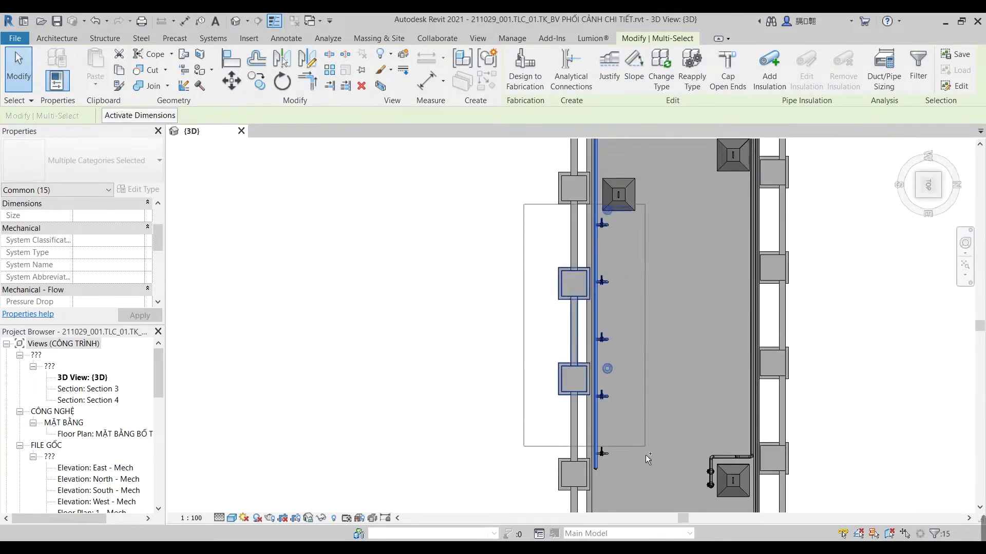
{"action": "scroll", "coordinate": [502, 214], "scroll_direction": "up", "scroll_amount": 2}
{"action": "left_click_drag", "start_coordinate": [473, 204], "coordinate": [737, 269]}
{"action": "scroll", "coordinate": [421, 262], "scroll_direction": "up", "scroll_amount": 2}
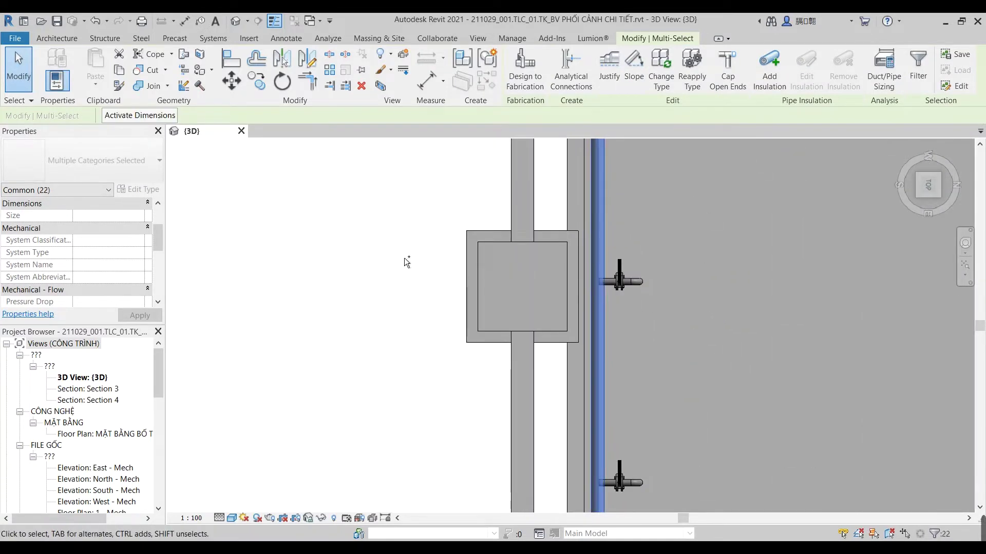
{"action": "scroll", "coordinate": [698, 374], "scroll_direction": "down", "scroll_amount": 2}
Step: Extend the selection with further pipes, valves and the vertical riser, totalling 51 elements
{"action": "mouse_move", "coordinate": [703, 292]}
{"action": "left_mouse_down"}
{"action": "mouse_move", "coordinate": [423, 220]}
{"action": "mouse_move", "coordinate": [711, 264]}
{"action": "left_mouse_up"}
{"action": "scroll", "coordinate": [433, 219], "scroll_direction": "up", "scroll_amount": 2}
{"action": "scroll", "coordinate": [467, 273], "scroll_direction": "down", "scroll_amount": 3}
{"action": "mouse_move", "coordinate": [466, 273]}
{"action": "middle_mouse_down", "text": "shift"}
{"action": "mouse_move", "coordinate": [480, 305]}
{"action": "mouse_move", "coordinate": [462, 267]}
{"action": "middle_mouse_up", "text": "shift"}
{"action": "scroll", "coordinate": [359, 287], "scroll_direction": "up", "scroll_amount": 3}
{"action": "scroll", "coordinate": [359, 288], "scroll_direction": "up", "scroll_amount": 2}
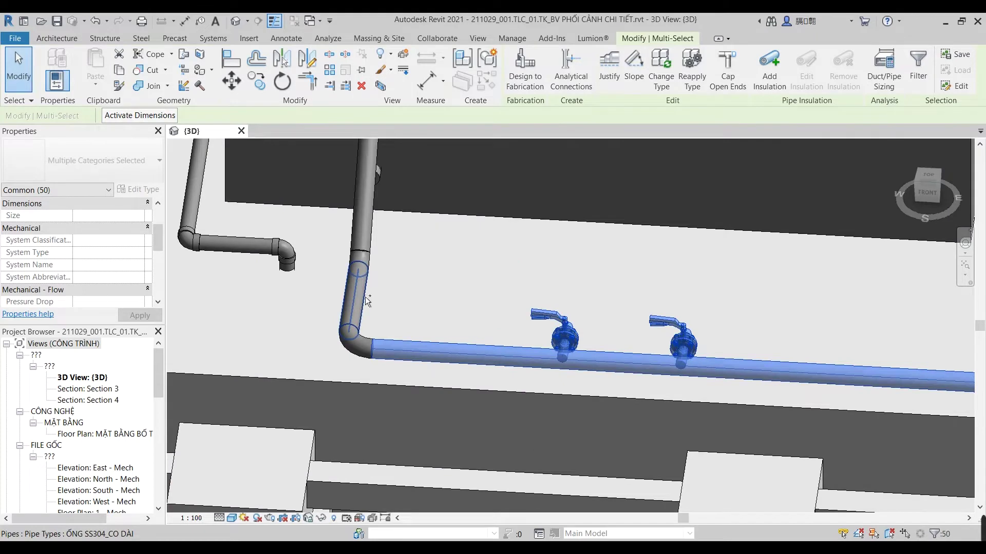
{"action": "left_click", "coordinate": [357, 297], "text": "ctrl"}
Step: Switch to the FRONT view and start moving the selection with MV
{"action": "left_click", "coordinate": [932, 204]}
{"action": "scroll", "coordinate": [377, 257], "scroll_direction": "up", "scroll_amount": 2}
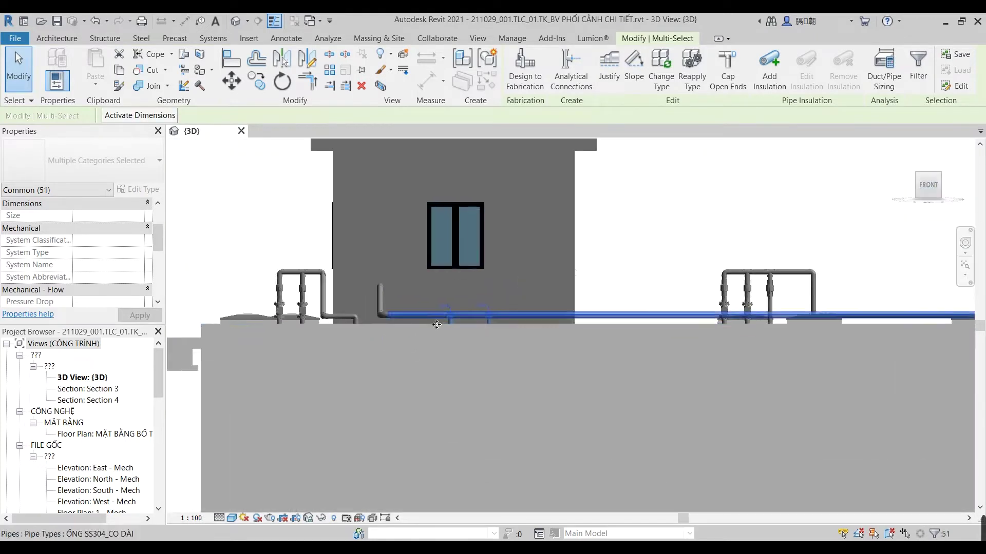
{"action": "scroll", "coordinate": [377, 250], "scroll_direction": "up", "scroll_amount": 2}
{"action": "key", "text": "m"}
{"action": "key", "text": "v"}
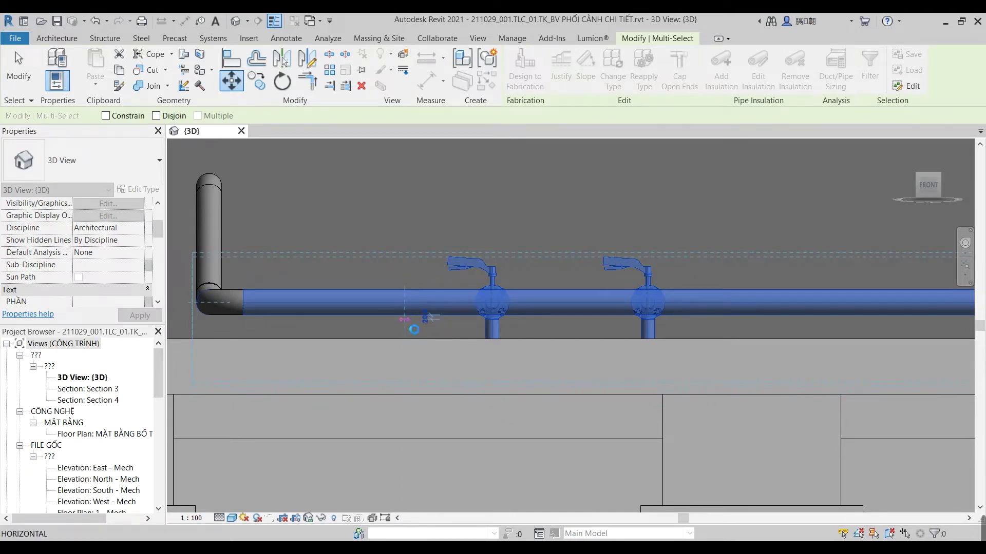
Step: Inspect the fittings at the diagonal pipe's base from a left side view
{"action": "key", "text": "Escape"}
{"action": "scroll", "coordinate": [388, 239], "scroll_direction": "down", "scroll_amount": 2}
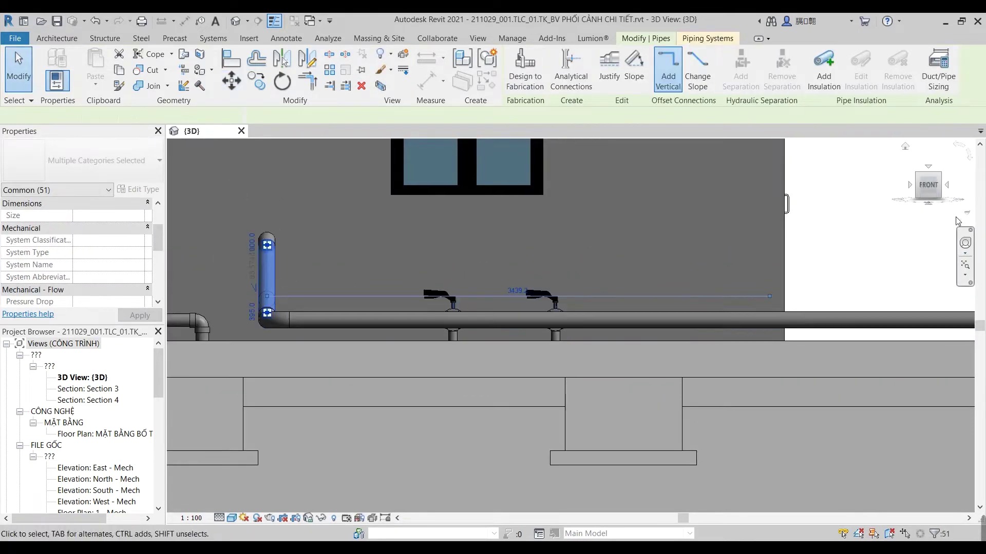
{"action": "left_click", "coordinate": [946, 185]}
{"action": "left_click", "coordinate": [340, 275]}
{"action": "scroll", "coordinate": [442, 232], "scroll_direction": "up", "scroll_amount": 3}
{"action": "scroll", "coordinate": [442, 232], "scroll_direction": "up", "scroll_amount": 1}
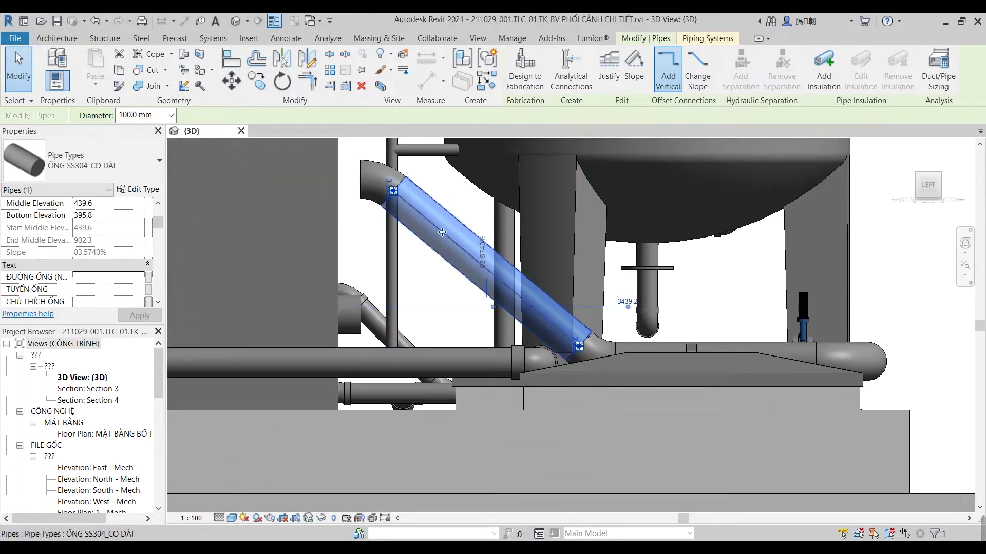
{"action": "scroll", "coordinate": [405, 207], "scroll_direction": "up", "scroll_amount": 3}
{"action": "left_click", "coordinate": [652, 341]}
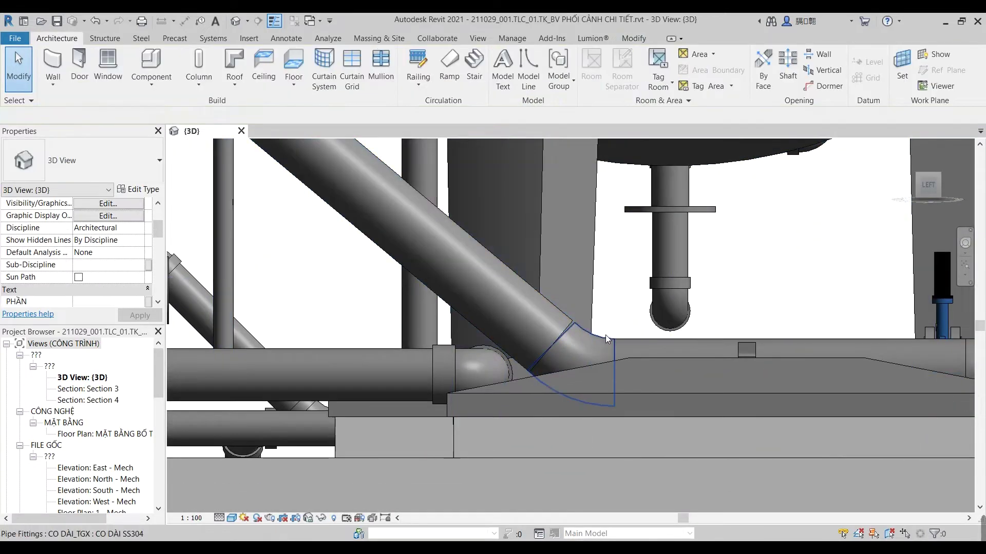
{"action": "left_click", "coordinate": [605, 335]}
Step: Review the elbow's fitting type list and select the adjacent transition fitting
{"action": "left_click", "coordinate": [106, 168]}
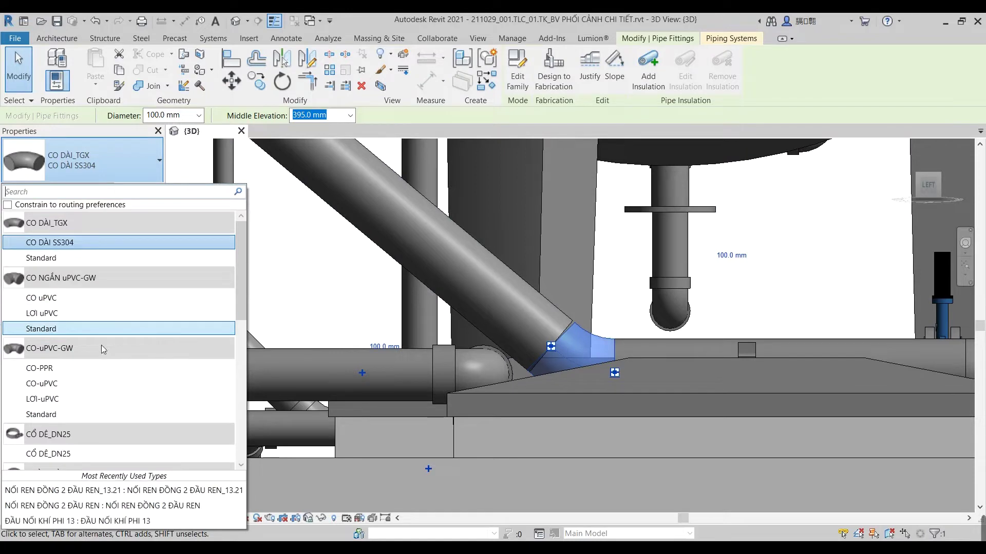
{"action": "scroll", "coordinate": [102, 324], "scroll_direction": "down", "scroll_amount": 1}
{"action": "scroll", "coordinate": [104, 326], "scroll_direction": "up", "scroll_amount": 1}
{"action": "scroll", "coordinate": [104, 323], "scroll_direction": "down", "scroll_amount": 3}
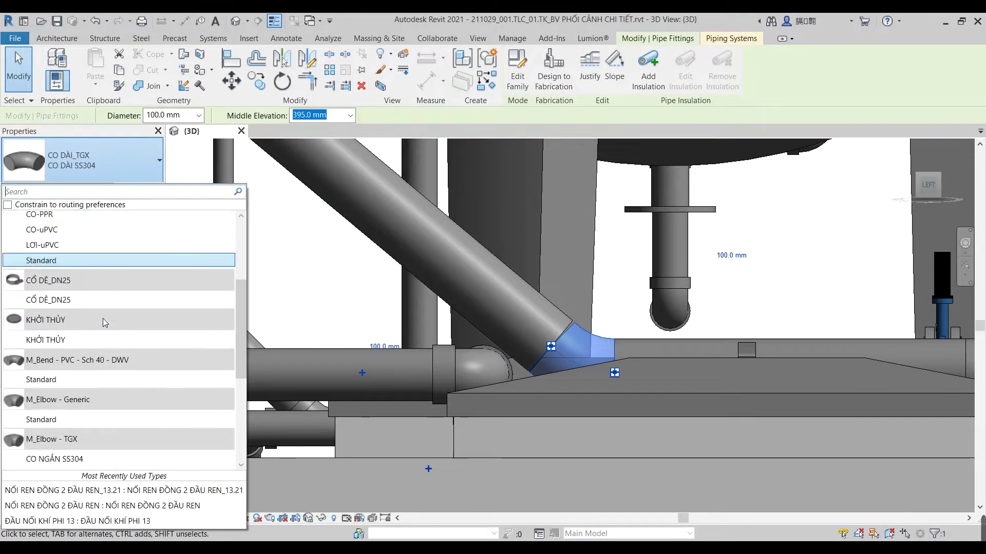
{"action": "scroll", "coordinate": [104, 324], "scroll_direction": "down", "scroll_amount": 2}
{"action": "left_click", "coordinate": [537, 333]}
{"action": "key", "text": "Escape"}
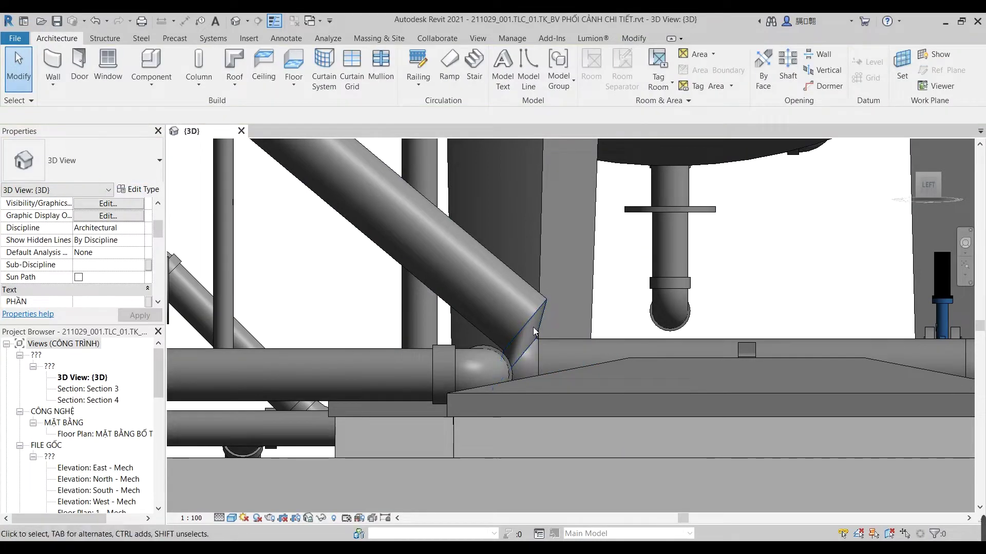
{"action": "left_click", "coordinate": [540, 322]}
Step: Delete the elbow fitting at the base of the diagonal pipe
{"action": "scroll", "coordinate": [613, 312], "scroll_direction": "down", "scroll_amount": 1}
{"action": "key", "text": "Escape"}
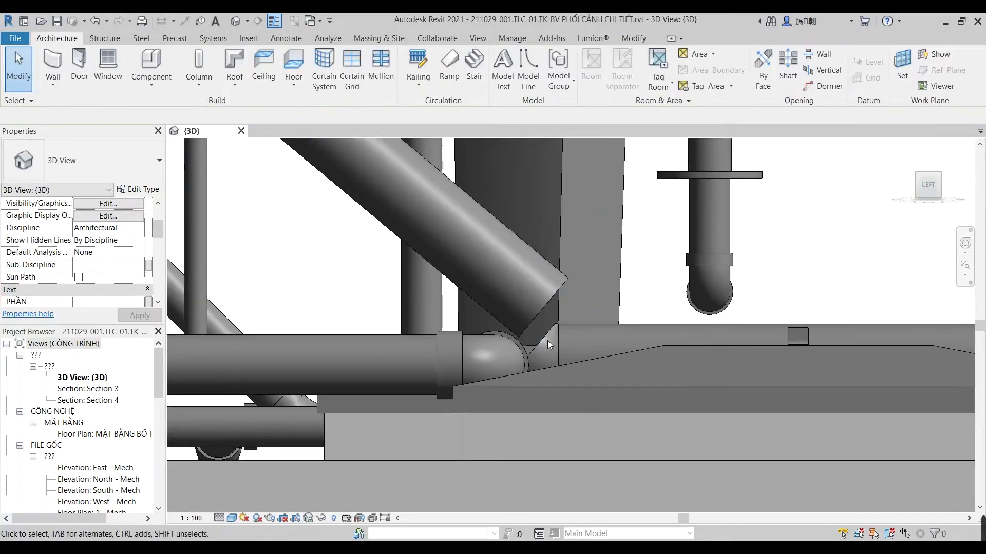
{"action": "left_click", "coordinate": [547, 340]}
{"action": "mouse_move", "coordinate": [614, 301]}
{"action": "middle_mouse_down"}
{"action": "mouse_move", "coordinate": [704, 263]}
{"action": "mouse_move", "coordinate": [717, 334]}
{"action": "middle_mouse_up"}
{"action": "scroll", "coordinate": [642, 298], "scroll_direction": "down", "scroll_amount": 1}
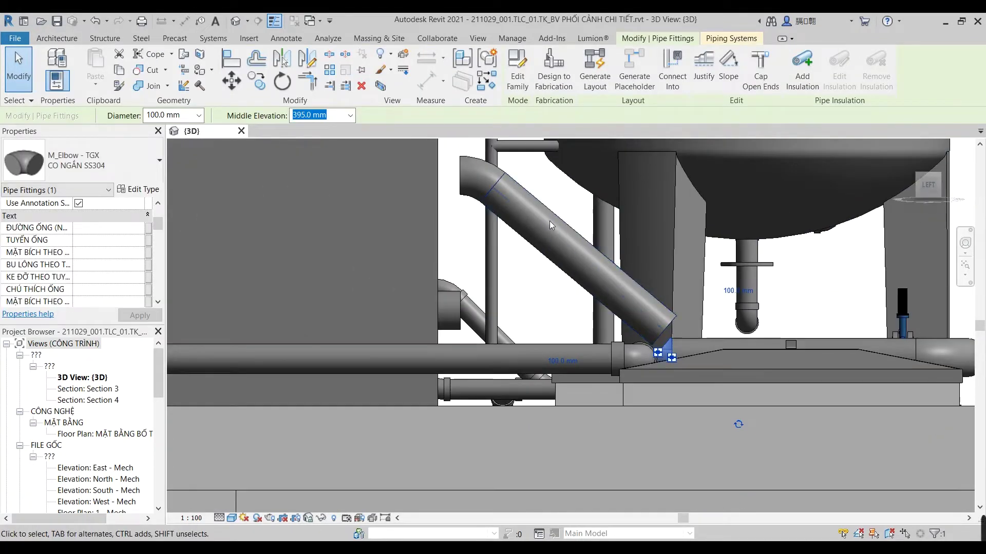
{"action": "key", "text": "Delete"}
{"action": "left_click", "coordinate": [565, 242]}
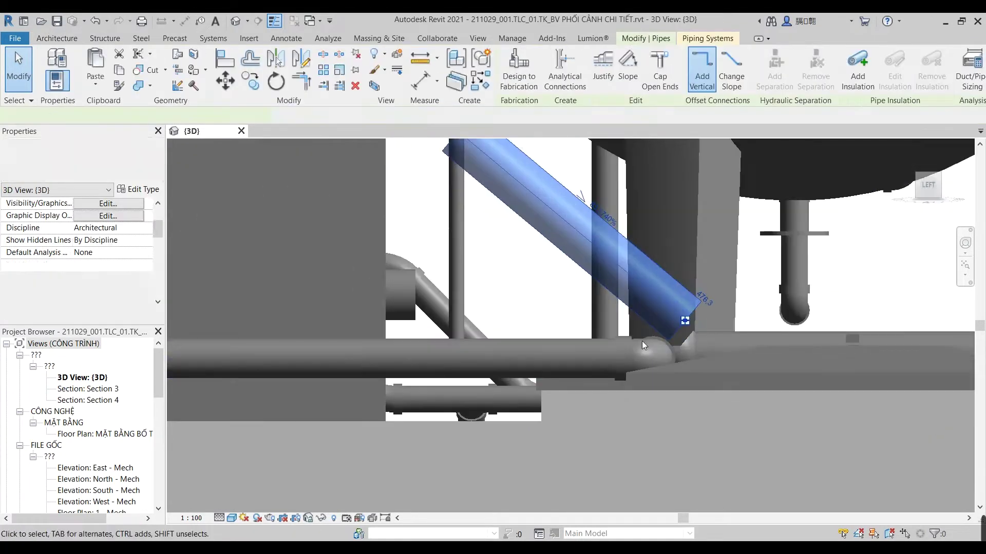
{"action": "key", "text": "Escape"}
Step: Set the view discipline to Mechanical and select the diagonal pipe
{"action": "left_click", "coordinate": [111, 265]}
{"action": "scroll", "coordinate": [455, 337], "scroll_direction": "down", "scroll_amount": 2}
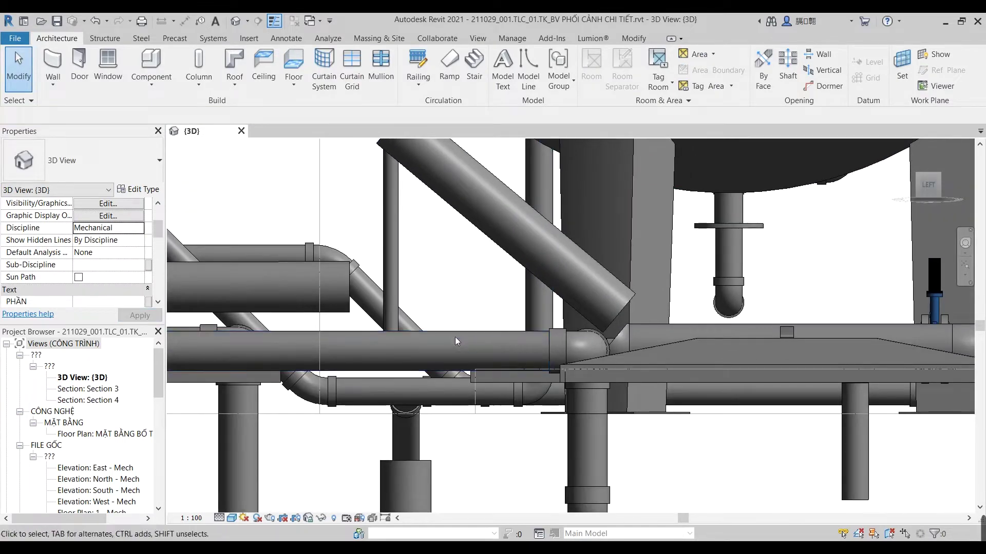
{"action": "left_click", "coordinate": [529, 314]}
{"action": "scroll", "coordinate": [554, 319], "scroll_direction": "up", "scroll_amount": 5}
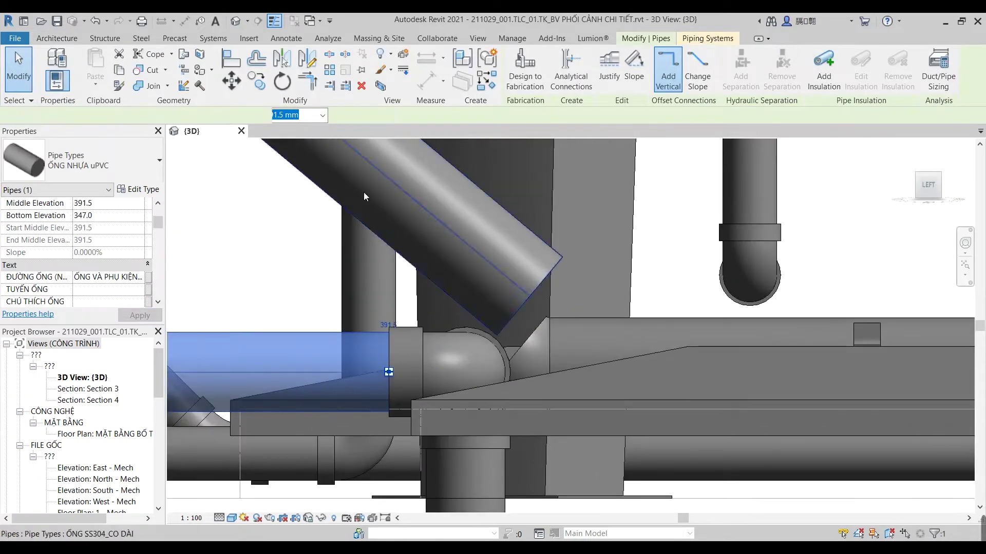
{"action": "left_click", "coordinate": [534, 306]}
Step: Move the sloped pipe with MV so its lower end snaps onto the tee
{"action": "key", "text": "m"}
{"action": "key", "text": "v"}
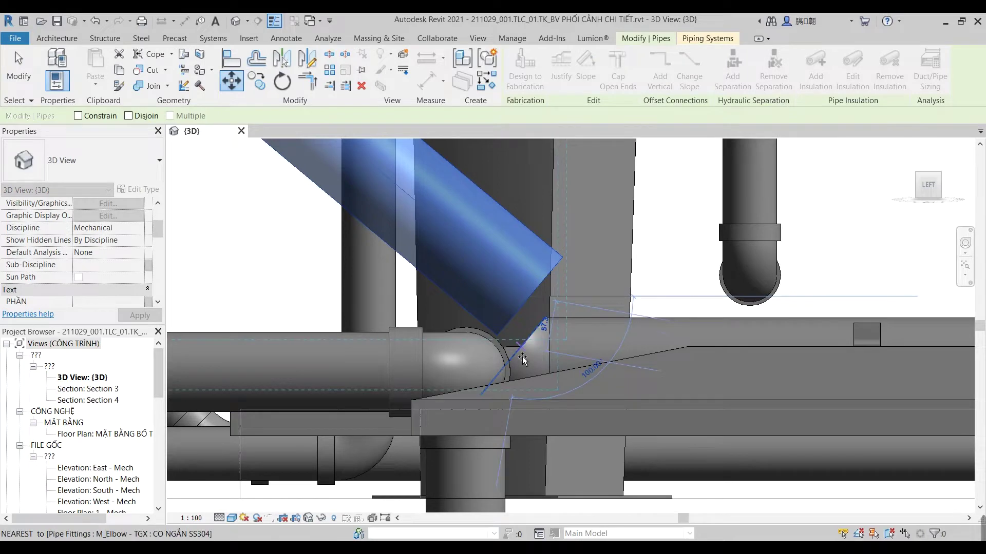
{"action": "left_click", "coordinate": [527, 359]}
{"action": "scroll", "coordinate": [527, 359], "scroll_direction": "down", "scroll_amount": 4}
{"action": "scroll", "coordinate": [518, 413], "scroll_direction": "up", "scroll_amount": 1}
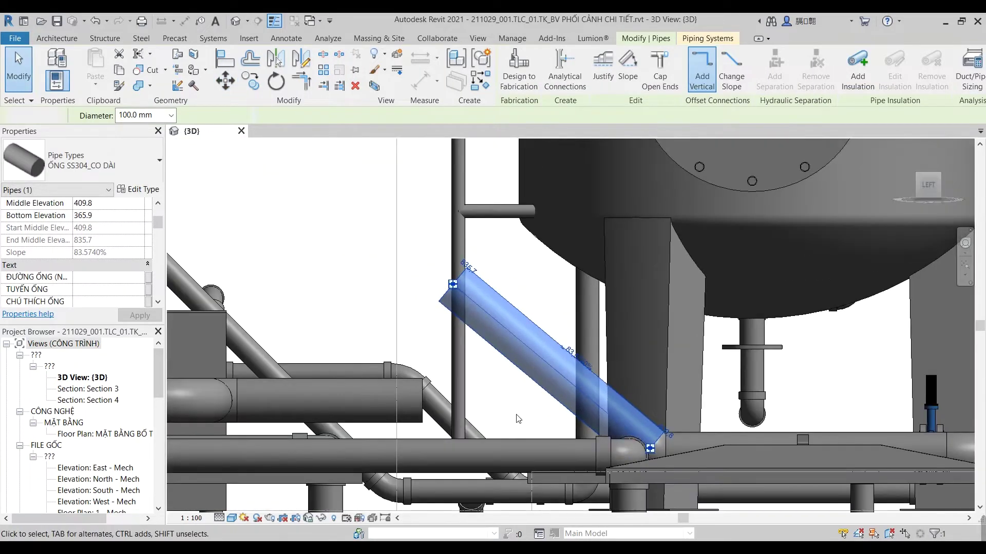
{"action": "key", "text": "Escape"}
{"action": "left_click", "coordinate": [556, 404]}
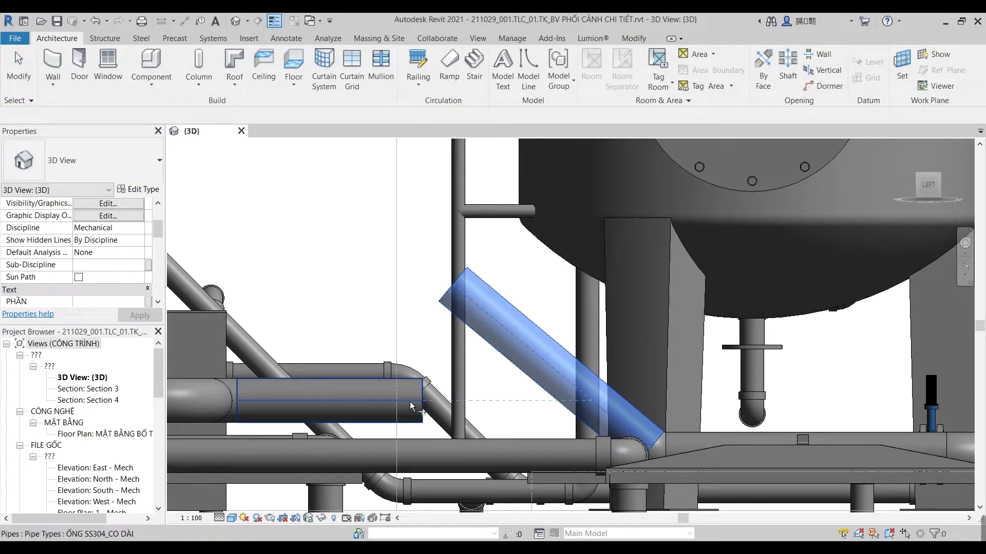
Step: Trim/Extend to Corner the diagonal and upper horizontal pipes, disconnecting at the error prompt
{"action": "key", "text": "t"}
{"action": "key", "text": "r"}
{"action": "left_click", "coordinate": [631, 425]}
{"action": "left_click", "coordinate": [411, 408]}
{"action": "left_click", "coordinate": [793, 523]}
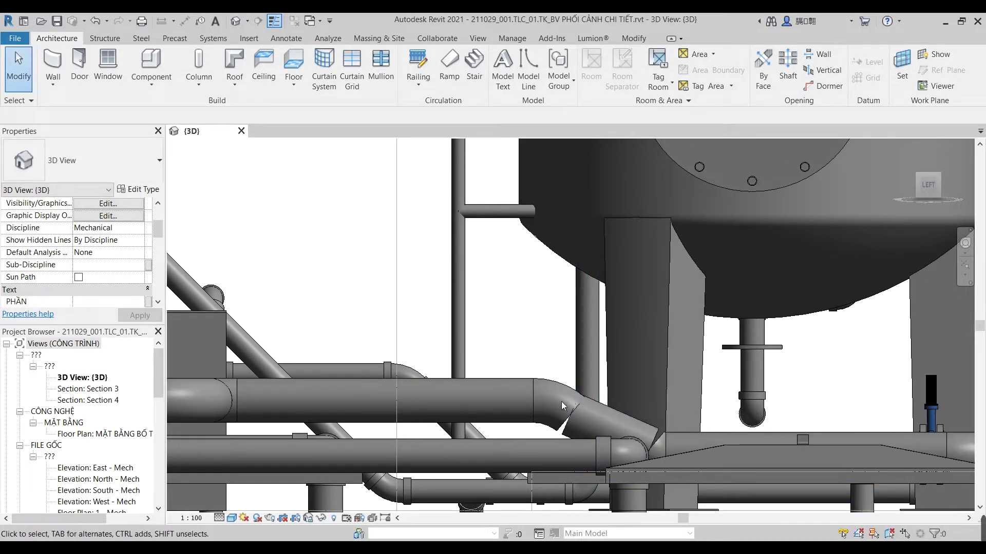
Step: Inspect the new elbow's fitting type without changing it
{"action": "left_click", "coordinate": [565, 389]}
{"action": "left_click", "coordinate": [82, 161]}
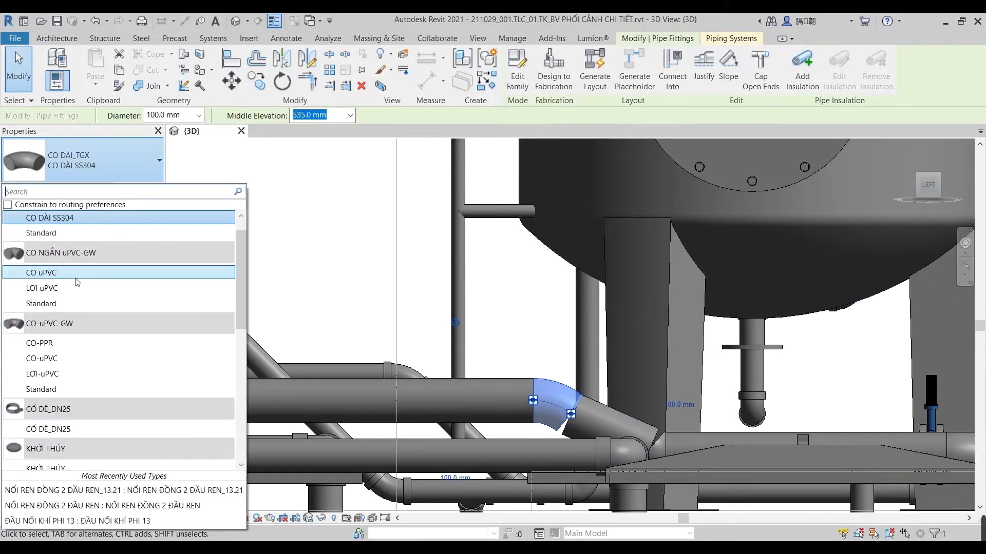
{"action": "left_click", "coordinate": [331, 254]}
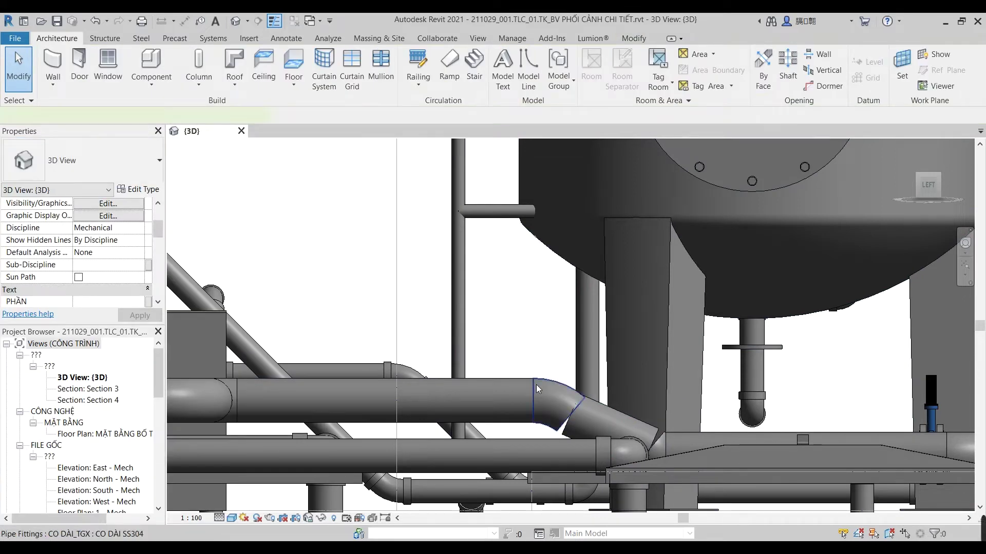
{"action": "left_click", "coordinate": [538, 389]}
{"action": "middle_click_drag", "start_coordinate": [537, 389], "coordinate": [440, 343]}
{"action": "left_click", "coordinate": [83, 160]}
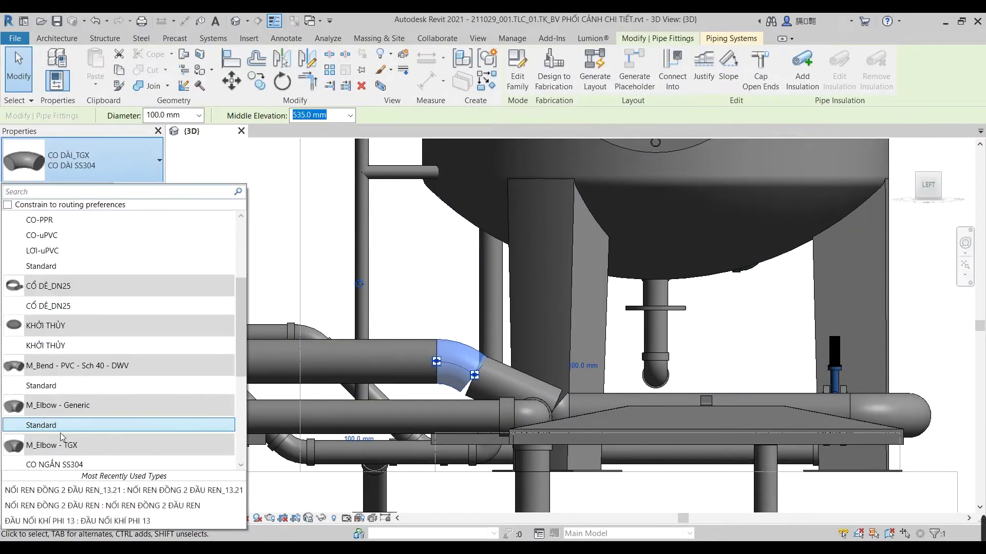
{"action": "scroll", "coordinate": [77, 426], "scroll_direction": "up", "scroll_amount": 1}
{"action": "scroll", "coordinate": [94, 418], "scroll_direction": "down", "scroll_amount": 1}
{"action": "scroll", "coordinate": [93, 418], "scroll_direction": "down", "scroll_amount": 2}
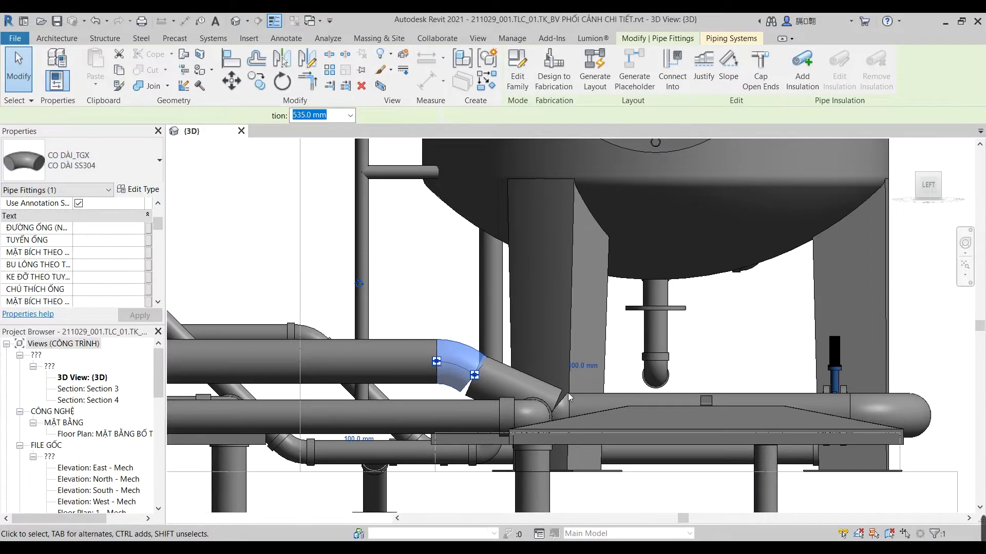
{"action": "scroll", "coordinate": [563, 393], "scroll_direction": "up", "scroll_amount": 2}
{"action": "scroll", "coordinate": [462, 293], "scroll_direction": "up", "scroll_amount": 2}
{"action": "key", "text": "Escape"}
Step: Drag the sloped pipe's upper end back onto the elbow
{"action": "left_click", "coordinate": [334, 307]}
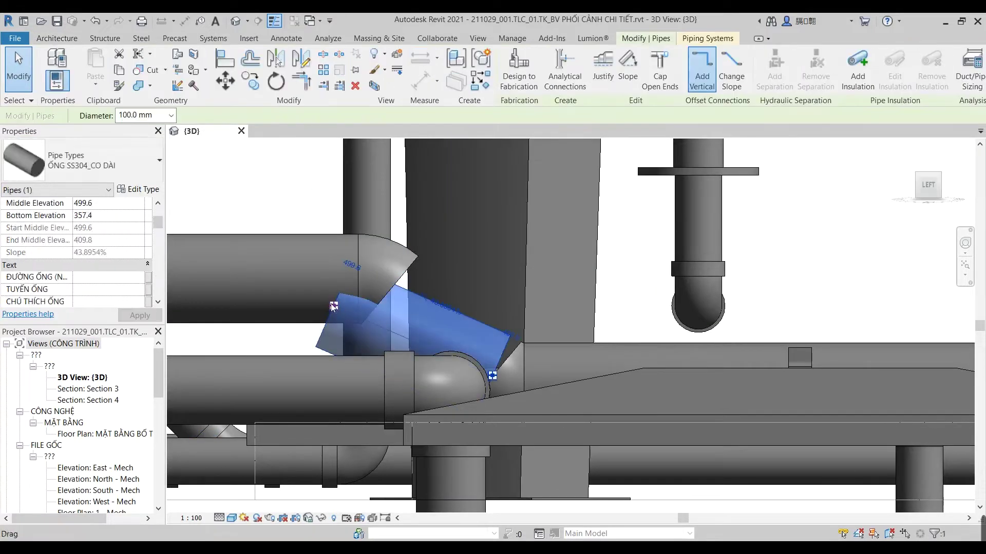
{"action": "left_click", "coordinate": [398, 293]}
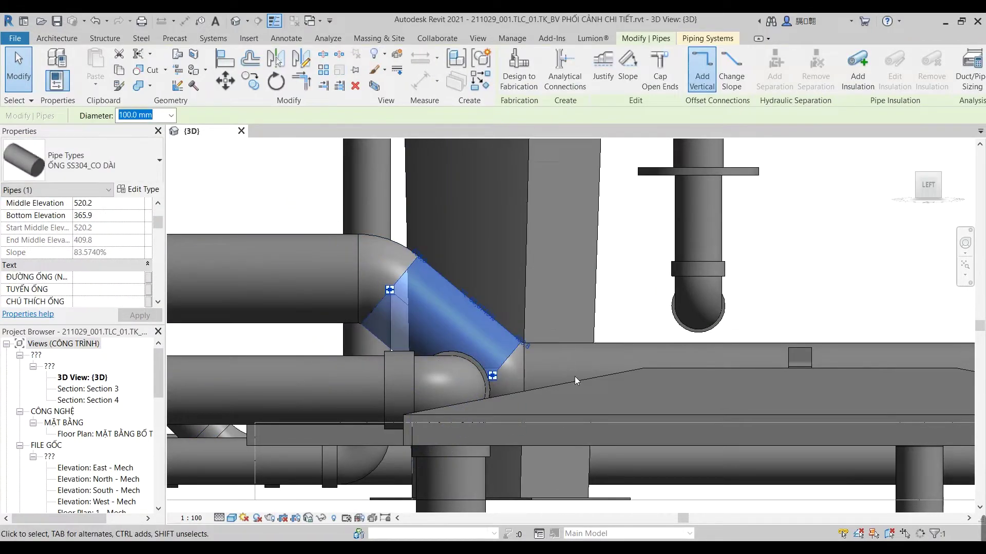
{"action": "scroll", "coordinate": [449, 260], "scroll_direction": "down", "scroll_amount": 2}
{"action": "key", "text": "Escape"}
{"action": "scroll", "coordinate": [449, 260], "scroll_direction": "down", "scroll_amount": 2}
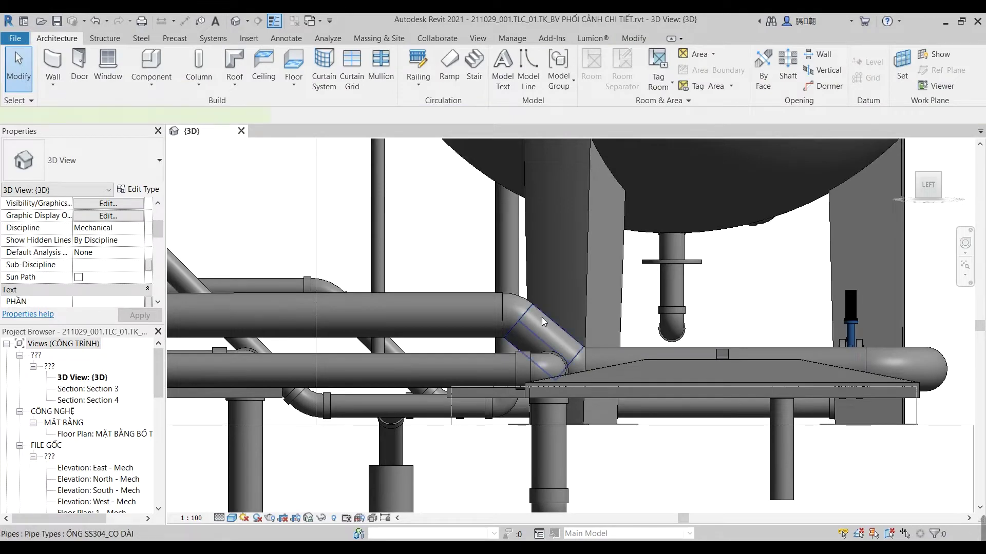
Step: Check the diagonal pipe's slope, now about 83.57% at 520.2 middle elevation
{"action": "left_click", "coordinate": [549, 319]}
{"action": "scroll", "coordinate": [506, 316], "scroll_direction": "up", "scroll_amount": 3}
{"action": "left_click", "coordinate": [468, 260]}
{"action": "key", "text": "Escape"}
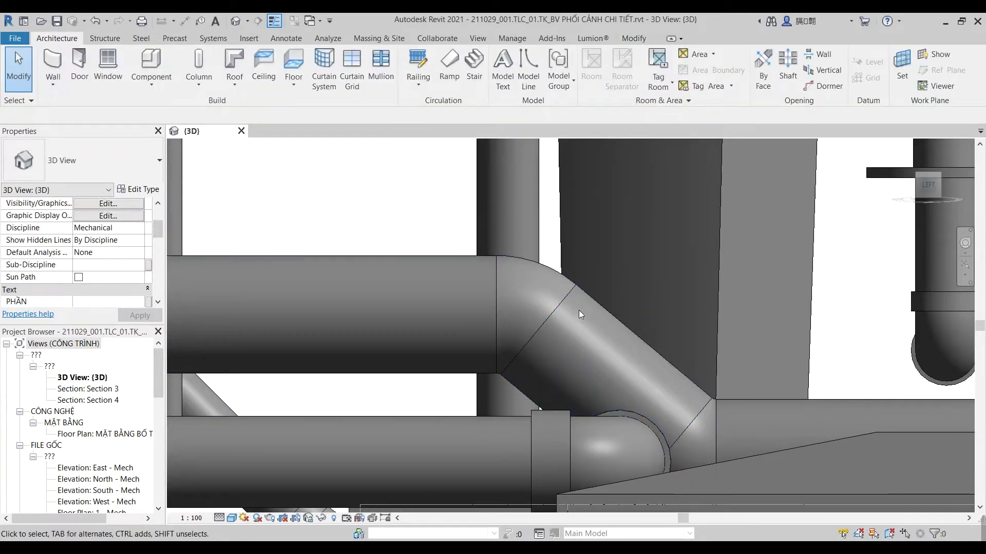
{"action": "scroll", "coordinate": [566, 301], "scroll_direction": "down", "scroll_amount": 3}
{"action": "left_click", "coordinate": [607, 276]}
{"action": "scroll", "coordinate": [631, 293], "scroll_direction": "down", "scroll_amount": 2}
{"action": "scroll", "coordinate": [637, 297], "scroll_direction": "up", "scroll_amount": 1}
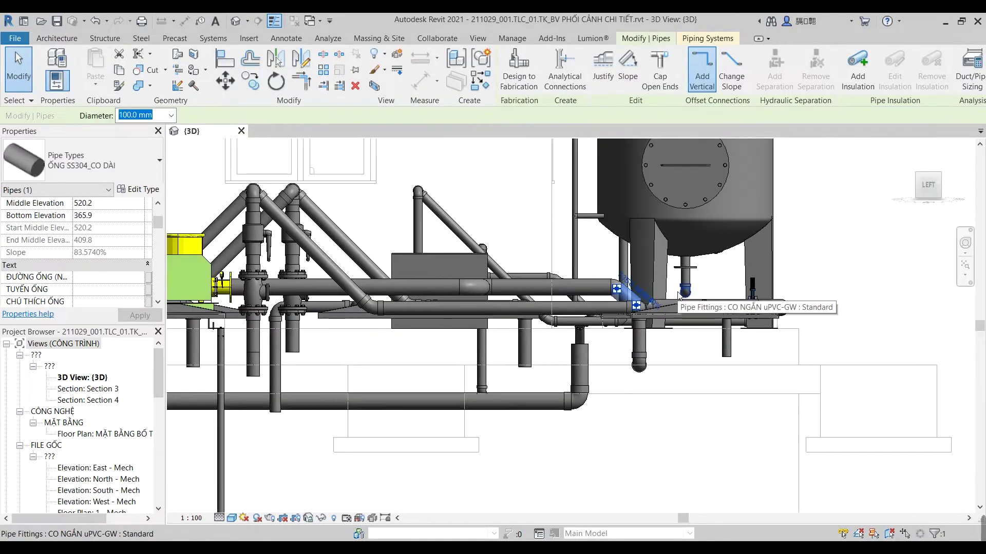
Step: Zoom around the sloped pipe and elbow to inspect the connection
{"action": "scroll", "coordinate": [645, 315], "scroll_direction": "up", "scroll_amount": 3}
{"action": "scroll", "coordinate": [645, 315], "scroll_direction": "down", "scroll_amount": 3}
{"action": "key", "text": "Escape"}
{"action": "scroll", "coordinate": [642, 310], "scroll_direction": "up", "scroll_amount": 2}
{"action": "scroll", "coordinate": [650, 284], "scroll_direction": "up", "scroll_amount": 2}
{"action": "scroll", "coordinate": [657, 308], "scroll_direction": "up", "scroll_amount": 2}
{"action": "left_click", "coordinate": [662, 328]}
{"action": "scroll", "coordinate": [657, 334], "scroll_direction": "down", "scroll_amount": 2}
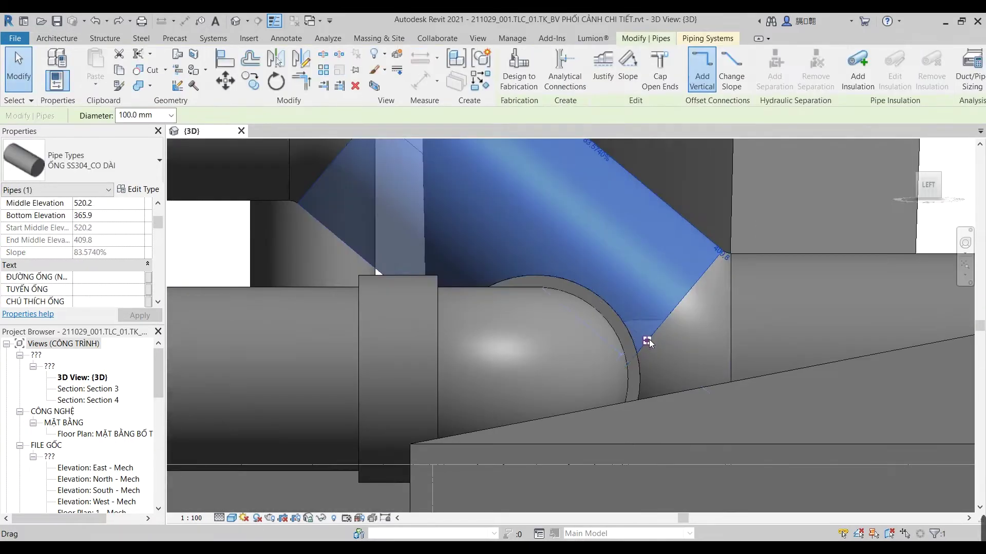
{"action": "scroll", "coordinate": [649, 340], "scroll_direction": "up", "scroll_amount": 2}
{"action": "scroll", "coordinate": [658, 341], "scroll_direction": "down", "scroll_amount": 2}
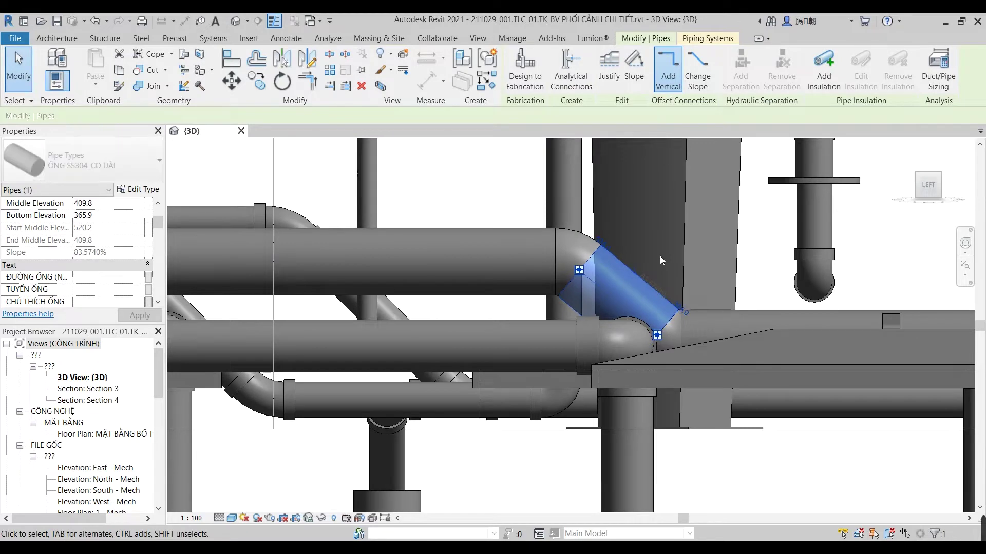
{"action": "scroll", "coordinate": [660, 256], "scroll_direction": "down", "scroll_amount": 4}
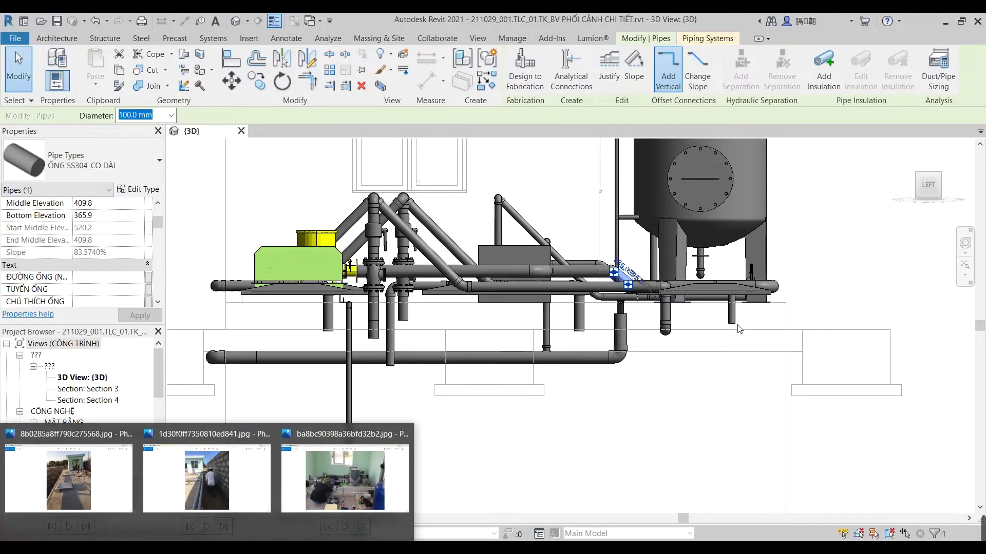
Step: Orbit to an isometric view of the whole pump-and-pipe layout
{"action": "mouse_move", "coordinate": [718, 401]}
{"action": "middle_mouse_down", "text": "shift"}
{"action": "mouse_move", "coordinate": [641, 334]}
{"action": "mouse_move", "coordinate": [683, 364]}
{"action": "mouse_move", "coordinate": [684, 333]}
{"action": "middle_mouse_up", "text": "shift"}
{"action": "key", "text": "Escape"}
{"action": "scroll", "coordinate": [642, 334], "scroll_direction": "up", "scroll_amount": 3}
{"action": "scroll", "coordinate": [683, 364], "scroll_direction": "down", "scroll_amount": 5}
{"action": "scroll", "coordinate": [685, 362], "scroll_direction": "up", "scroll_amount": 4}
{"action": "scroll", "coordinate": [686, 361], "scroll_direction": "down", "scroll_amount": 4}
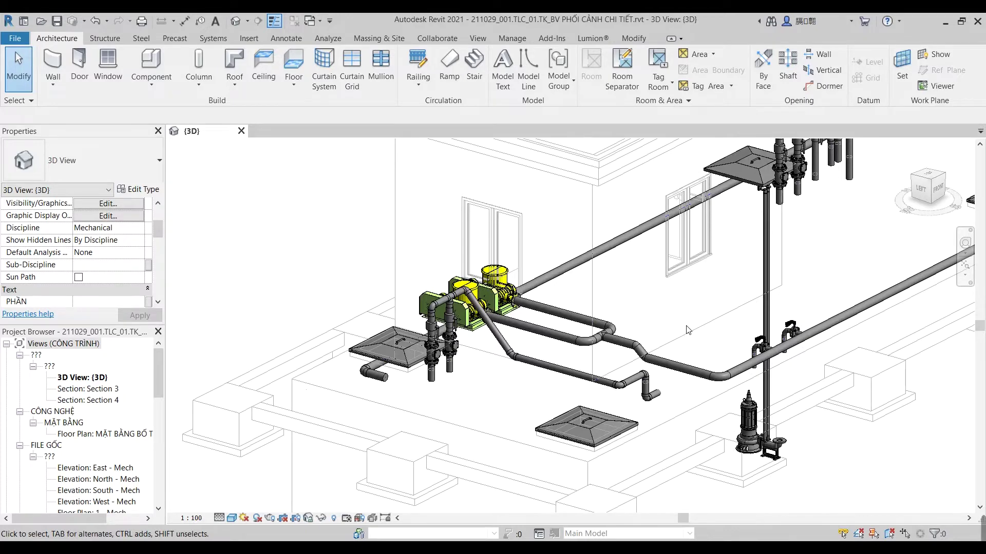
Step: Look over the pipe runs from above and save the project
{"action": "scroll", "coordinate": [475, 392], "scroll_direction": "up", "scroll_amount": 2}
{"action": "scroll", "coordinate": [510, 356], "scroll_direction": "up", "scroll_amount": 3}
{"action": "scroll", "coordinate": [755, 391], "scroll_direction": "down", "scroll_amount": 1}
{"action": "scroll", "coordinate": [616, 401], "scroll_direction": "down", "scroll_amount": 2}
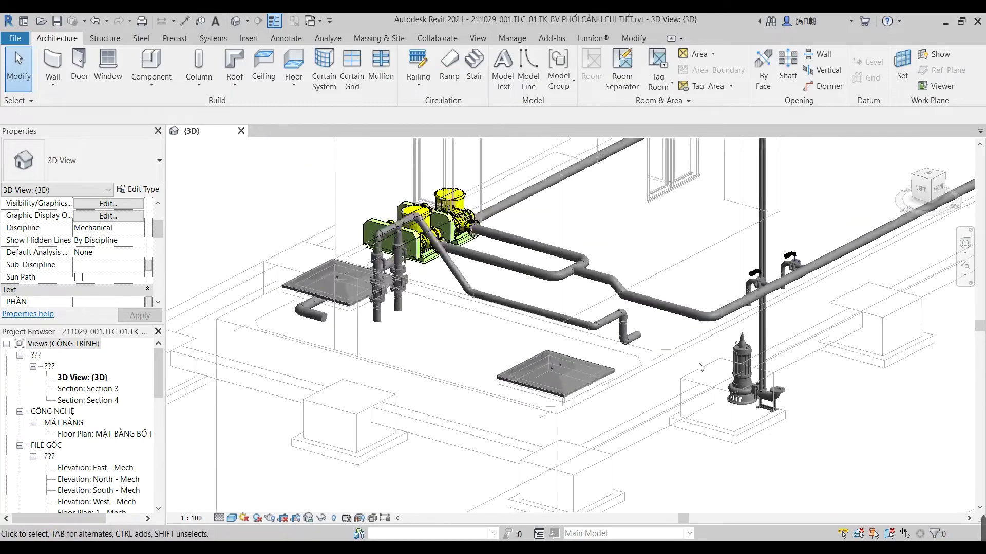
{"action": "scroll", "coordinate": [462, 410], "scroll_direction": "down", "scroll_amount": 2}
{"action": "scroll", "coordinate": [486, 368], "scroll_direction": "down", "scroll_amount": 2}
{"action": "mouse_move", "coordinate": [486, 368]}
{"action": "middle_mouse_down", "text": "shift"}
{"action": "mouse_move", "coordinate": [561, 448]}
{"action": "mouse_move", "coordinate": [522, 429]}
{"action": "middle_mouse_up", "text": "shift"}
{"action": "scroll", "coordinate": [522, 429], "scroll_direction": "up", "scroll_amount": 4}
{"action": "scroll", "coordinate": [545, 337], "scroll_direction": "down", "scroll_amount": 2}
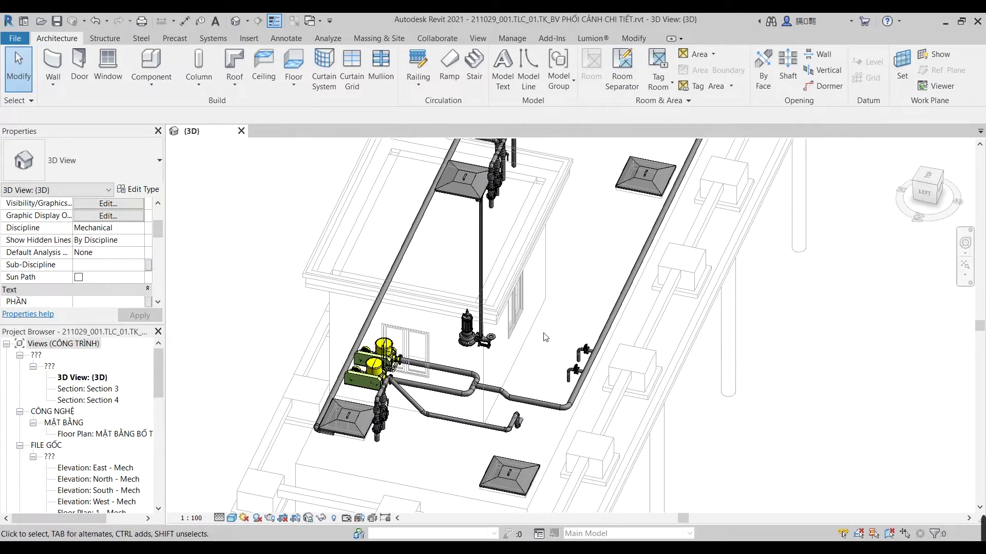
{"action": "key", "text": "ctrl+s"}
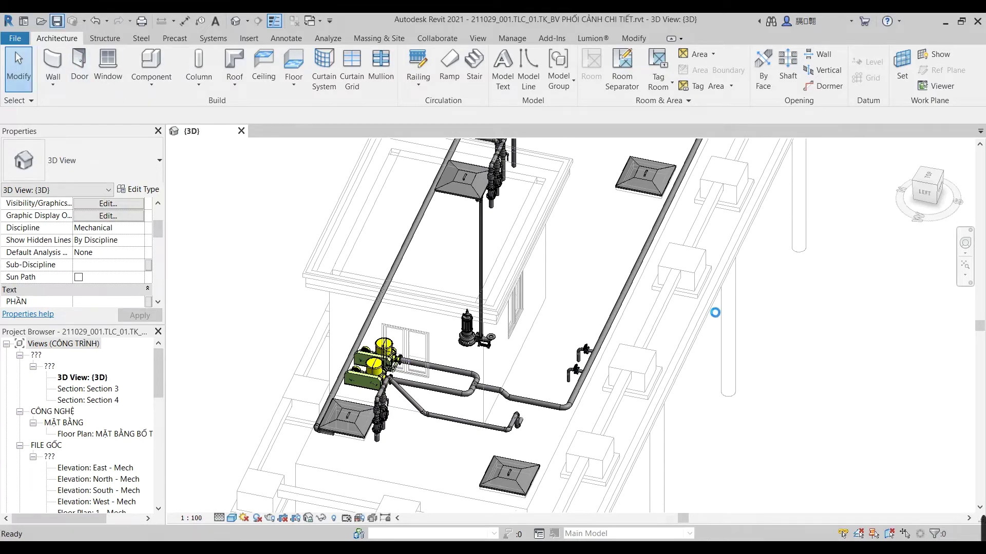
Step: Orbit to a front-left corner view and check the short end pipe and elbow
{"action": "scroll", "coordinate": [708, 308], "scroll_direction": "up", "scroll_amount": 3}
{"action": "middle_click_drag", "start_coordinate": [708, 308], "coordinate": [625, 340], "text": "shift"}
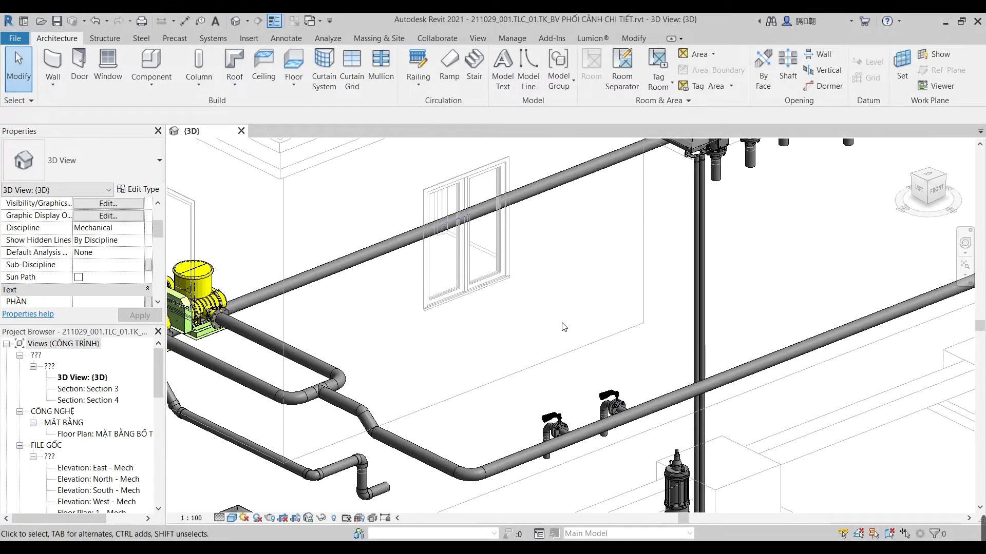
{"action": "scroll", "coordinate": [535, 341], "scroll_direction": "down", "scroll_amount": 3}
{"action": "scroll", "coordinate": [598, 402], "scroll_direction": "up", "scroll_amount": 2}
{"action": "scroll", "coordinate": [598, 402], "scroll_direction": "up", "scroll_amount": 2}
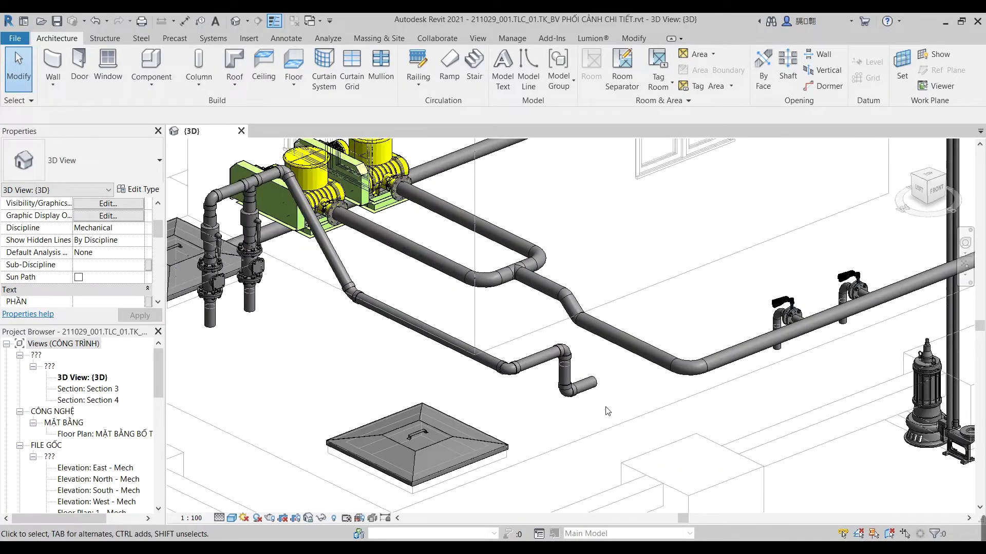
{"action": "left_click", "coordinate": [572, 389]}
{"action": "left_click", "coordinate": [724, 277]}
Step: Tab-select the long rooftop branch pipe run with its valves, 17 elements
{"action": "scroll", "coordinate": [724, 278], "scroll_direction": "down", "scroll_amount": 3}
{"action": "scroll", "coordinate": [615, 353], "scroll_direction": "up", "scroll_amount": 2}
{"action": "scroll", "coordinate": [564, 362], "scroll_direction": "up", "scroll_amount": 2}
{"action": "scroll", "coordinate": [564, 363], "scroll_direction": "down", "scroll_amount": 1}
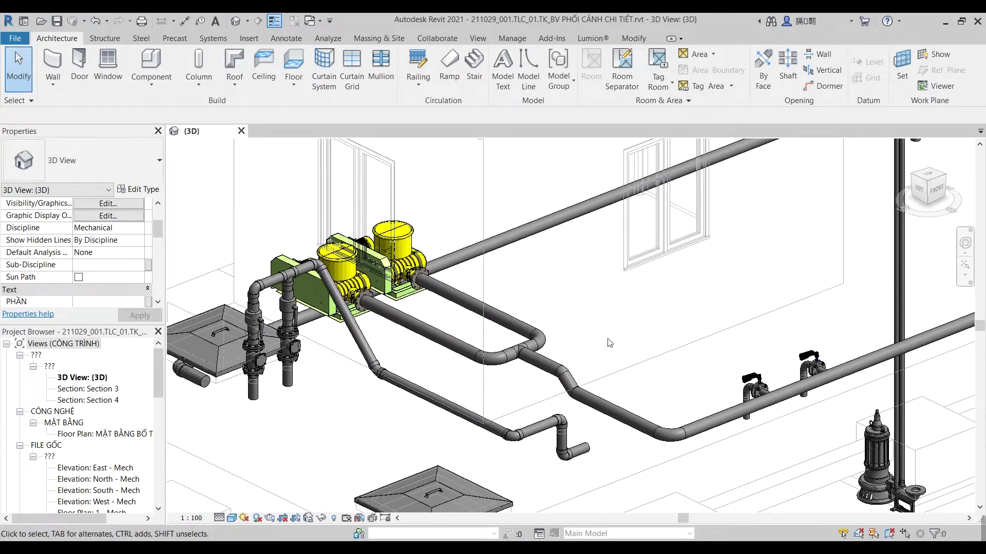
{"action": "scroll", "coordinate": [534, 352], "scroll_direction": "down", "scroll_amount": 2}
{"action": "scroll", "coordinate": [493, 338], "scroll_direction": "up", "scroll_amount": 1}
{"action": "key", "text": "Tab"}
{"action": "key", "text": "Tab"}
{"action": "left_click", "coordinate": [474, 330]}
Step: Box-select the faucets and fixtures along the row into the branch pipe selection
{"action": "scroll", "coordinate": [324, 376], "scroll_direction": "down", "scroll_amount": 2}
{"action": "scroll", "coordinate": [324, 376], "scroll_direction": "down", "scroll_amount": 2}
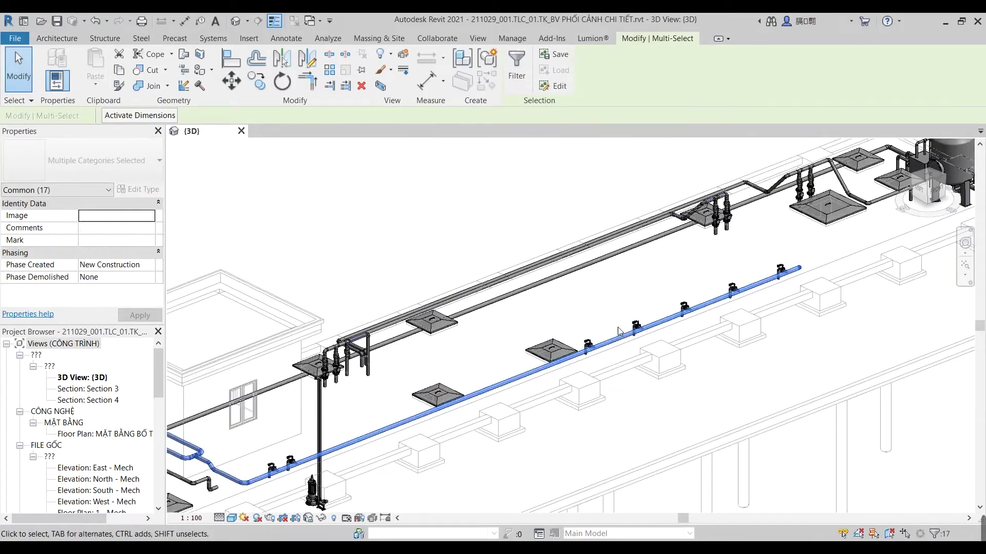
{"action": "scroll", "coordinate": [513, 360], "scroll_direction": "up", "scroll_amount": 2}
{"action": "left_click_drag", "start_coordinate": [549, 281], "coordinate": [676, 399], "text": "ctrl"}
{"action": "left_click_drag", "start_coordinate": [697, 236], "coordinate": [799, 383], "text": "ctrl"}
{"action": "left_click_drag", "start_coordinate": [837, 204], "coordinate": [935, 331], "text": "ctrl"}
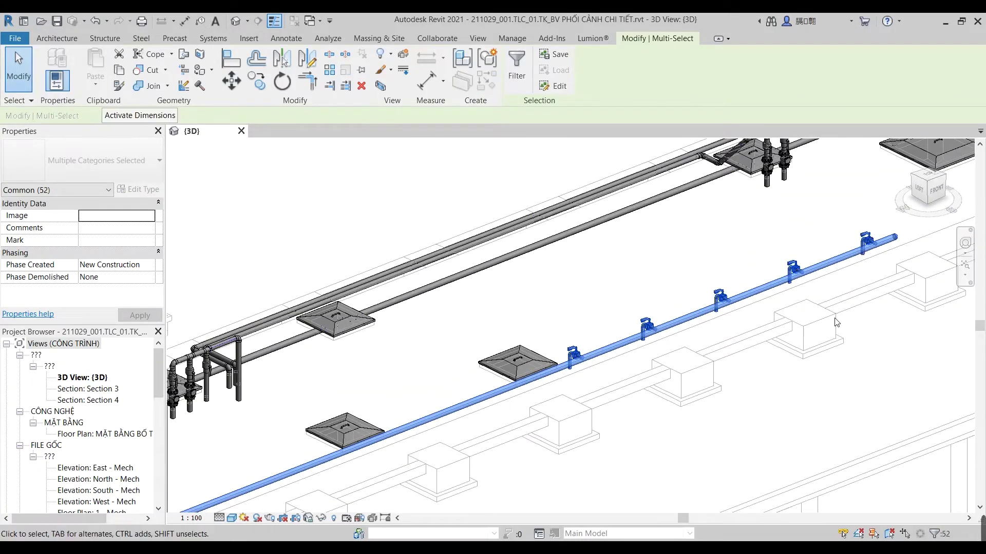
{"action": "scroll", "coordinate": [935, 331], "scroll_direction": "down", "scroll_amount": 2}
{"action": "left_click_drag", "start_coordinate": [399, 498], "coordinate": [505, 393], "text": "ctrl"}
{"action": "middle_click_drag", "start_coordinate": [495, 381], "coordinate": [380, 381]}
Step: Remove the pump from the selection and fill in the ĐƯỜNG ỐNG parameter
{"action": "scroll", "coordinate": [380, 360], "scroll_direction": "down", "scroll_amount": 3}
{"action": "scroll", "coordinate": [308, 308], "scroll_direction": "up", "scroll_amount": 3}
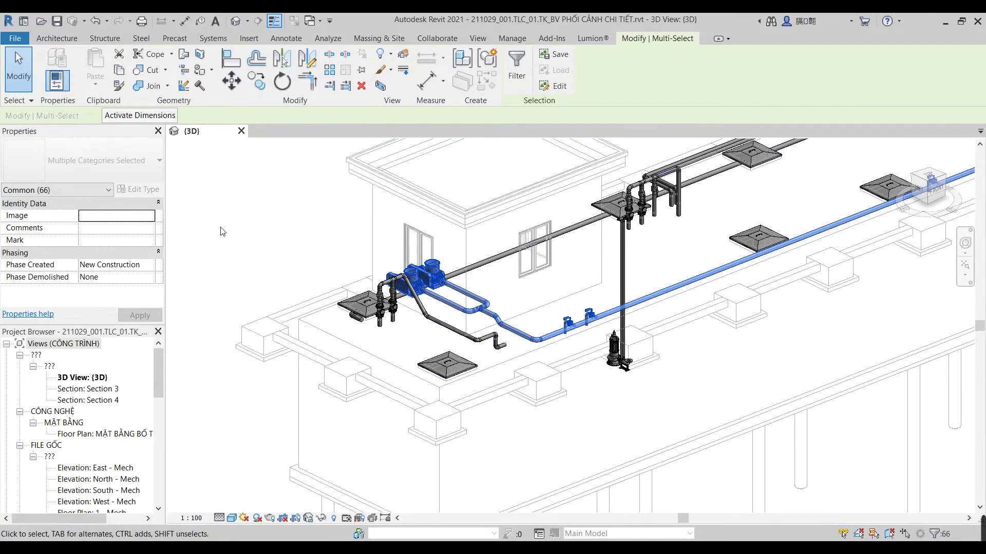
{"action": "scroll", "coordinate": [411, 277], "scroll_direction": "up", "scroll_amount": 4}
{"action": "left_click", "coordinate": [360, 257], "text": "shift"}
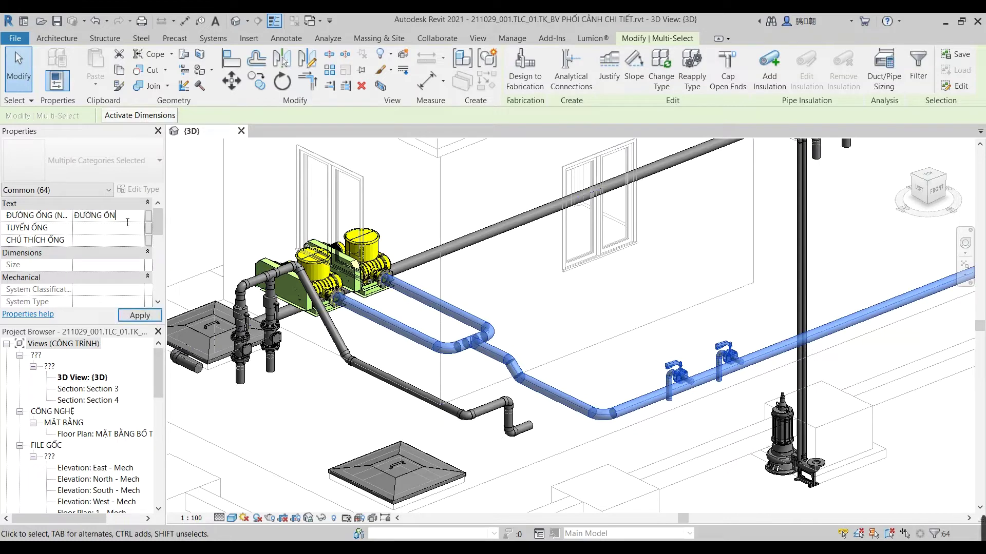
{"action": "key", "text": "Escape"}
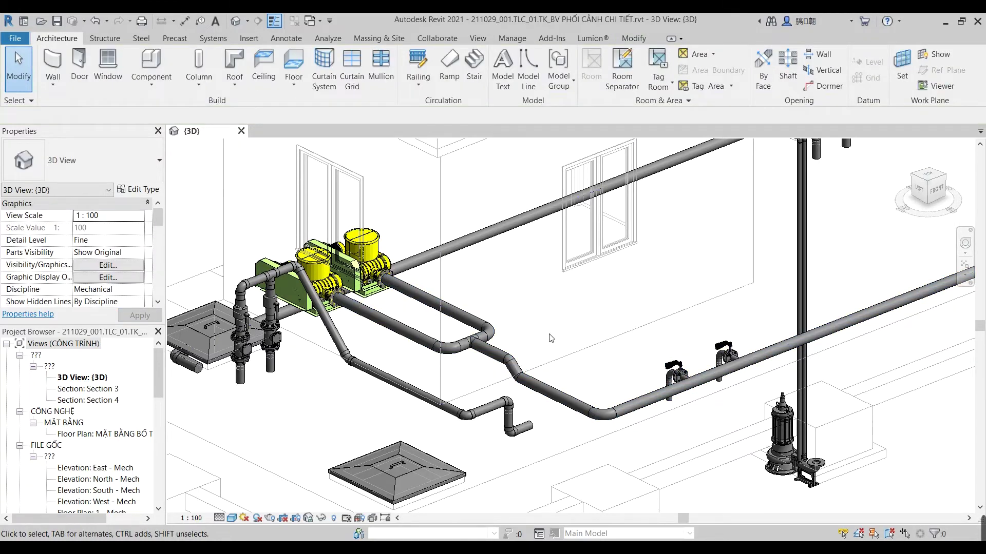
Step: Select a valve on the pipe to check it, then deselect it
{"action": "scroll", "coordinate": [662, 363], "scroll_direction": "up", "scroll_amount": 2}
{"action": "scroll", "coordinate": [662, 363], "scroll_direction": "up", "scroll_amount": 2}
{"action": "left_click", "coordinate": [662, 363]}
{"action": "left_click", "coordinate": [553, 304]}
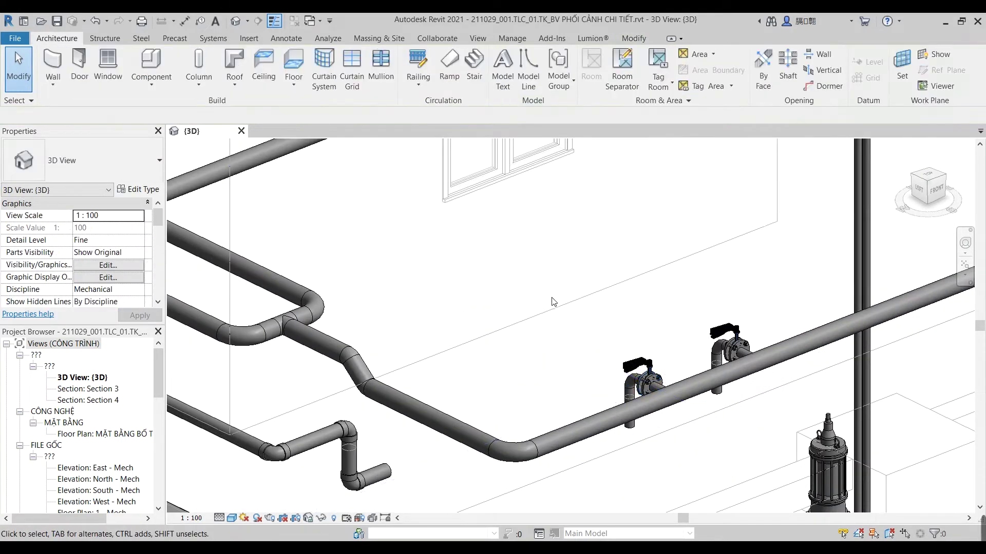
Step: Open the 3D view's Visibility/Graphics filters (VG) and browse the add-filter list
{"action": "key", "text": "v"}
{"action": "key", "text": "g"}
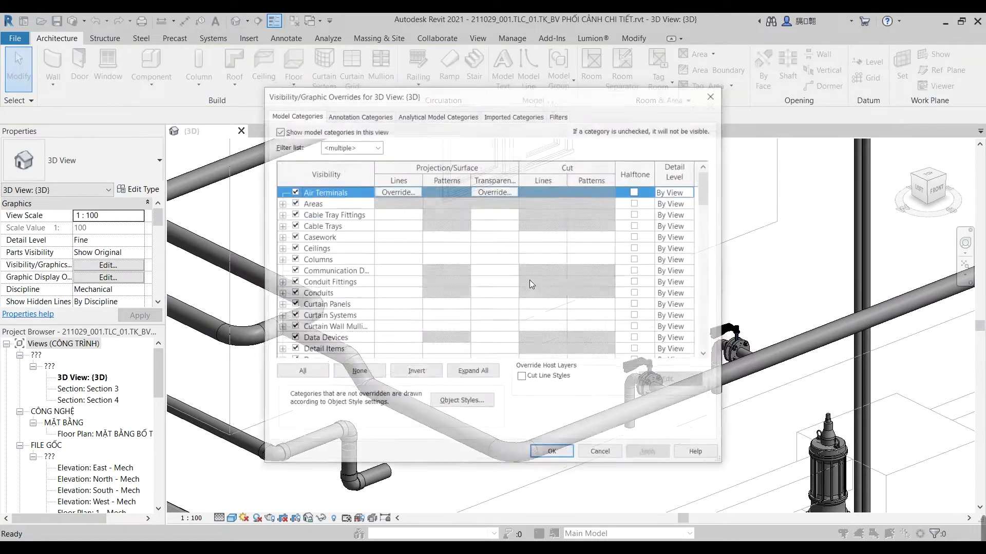
{"action": "left_click", "coordinate": [548, 117]}
{"action": "left_click", "coordinate": [300, 353]}
{"action": "scroll", "coordinate": [482, 282], "scroll_direction": "down", "scroll_amount": 1}
{"action": "scroll", "coordinate": [483, 283], "scroll_direction": "down", "scroll_amount": 1}
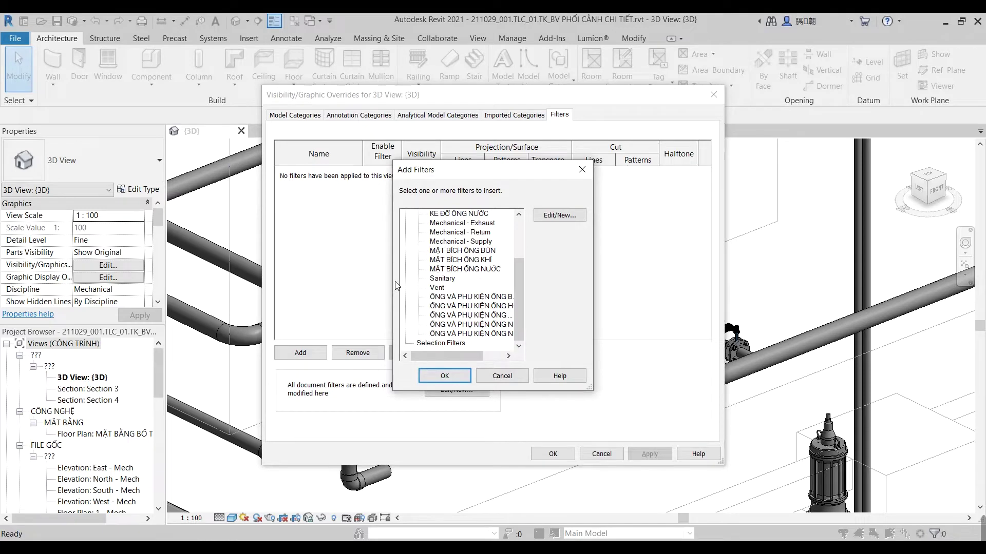
{"action": "left_click_drag", "start_coordinate": [395, 285], "coordinate": [312, 286]}
{"action": "scroll", "coordinate": [428, 278], "scroll_direction": "up", "scroll_amount": 3}
{"action": "scroll", "coordinate": [429, 277], "scroll_direction": "down", "scroll_amount": 2}
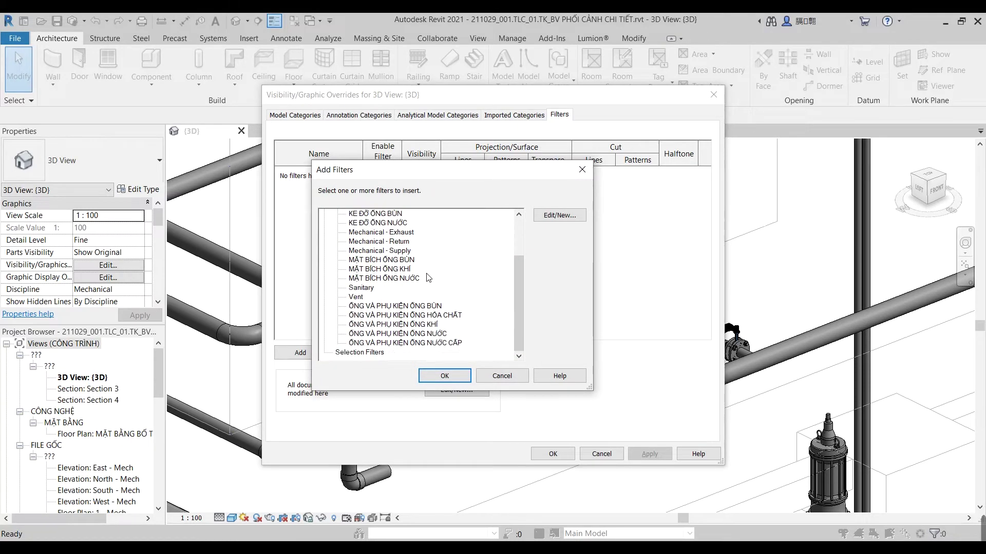
Step: Edit the ỐNG VÀ PHỤ KIỆN ỐNG NƯỚC filter rule to equal ĐƯỜNG ỐNG NƯỚC
{"action": "left_click", "coordinate": [571, 219]}
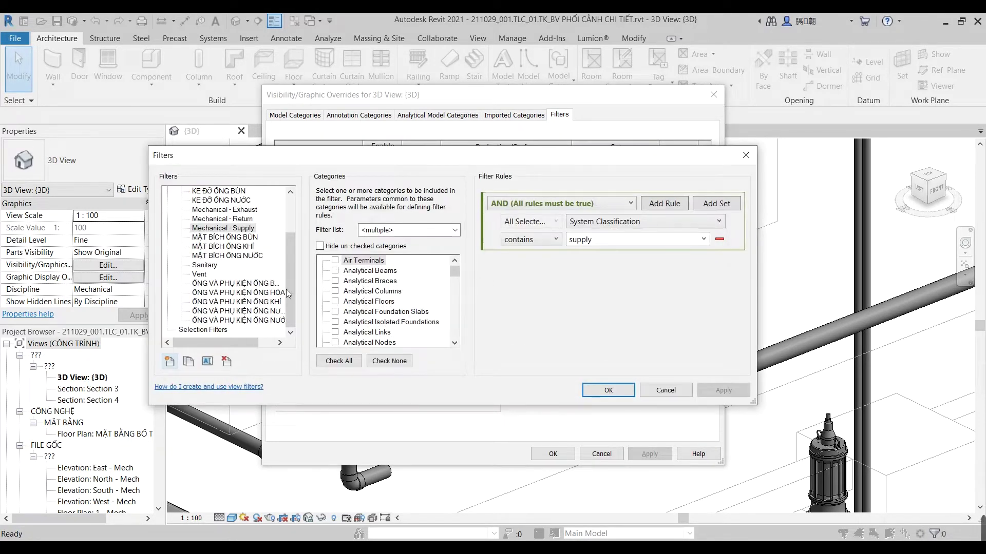
{"action": "left_click", "coordinate": [246, 311]}
{"action": "left_click", "coordinate": [703, 239]}
{"action": "left_click", "coordinate": [681, 251]}
{"action": "left_click", "coordinate": [455, 343]}
{"action": "left_click_drag", "start_coordinate": [457, 346], "coordinate": [456, 346]}
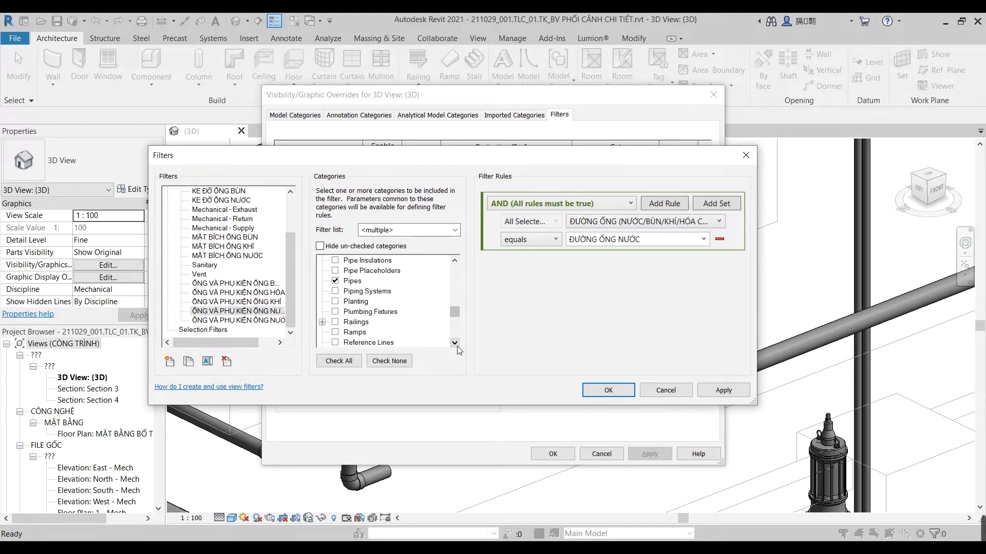
{"action": "left_click_drag", "start_coordinate": [457, 346], "coordinate": [457, 346]}
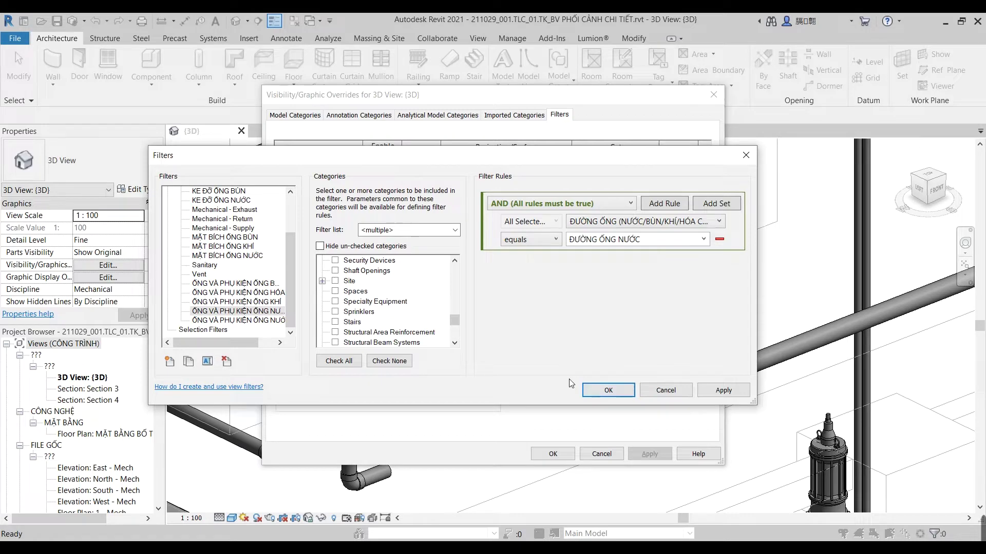
{"action": "left_click", "coordinate": [609, 390]}
Step: Add ỐNG VÀ PHỤ KIỆN ỐNG NƯỚC to the view's filters and confirm the overrides
{"action": "scroll", "coordinate": [418, 308], "scroll_direction": "down", "scroll_amount": 3}
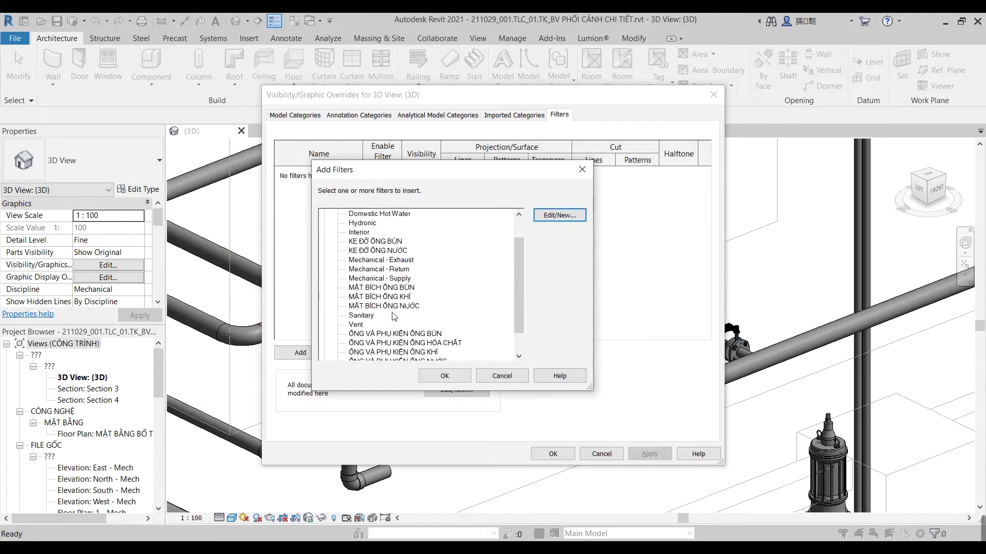
{"action": "scroll", "coordinate": [418, 308], "scroll_direction": "down", "scroll_amount": 1}
{"action": "left_click", "coordinate": [410, 334]}
{"action": "left_click", "coordinate": [445, 375]}
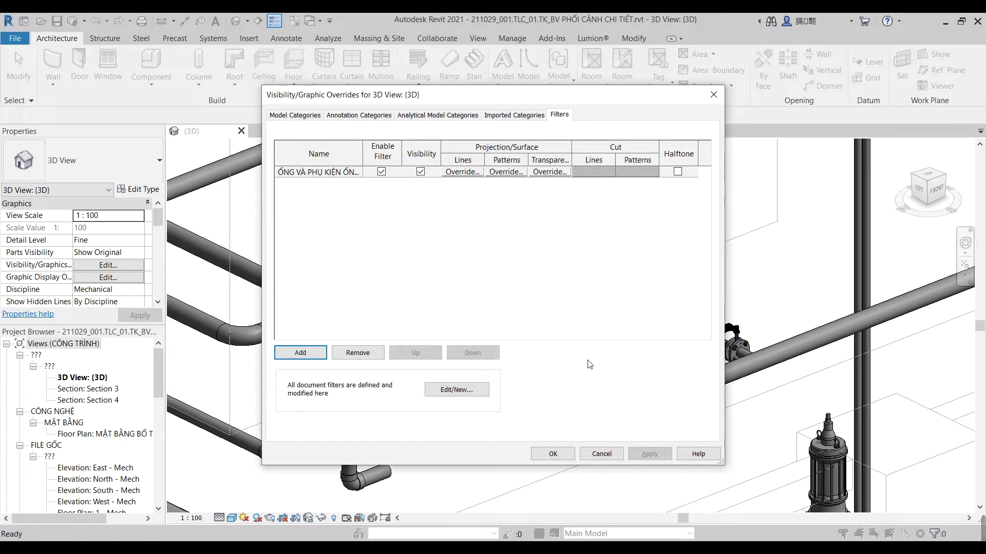
{"action": "left_click", "coordinate": [553, 453]}
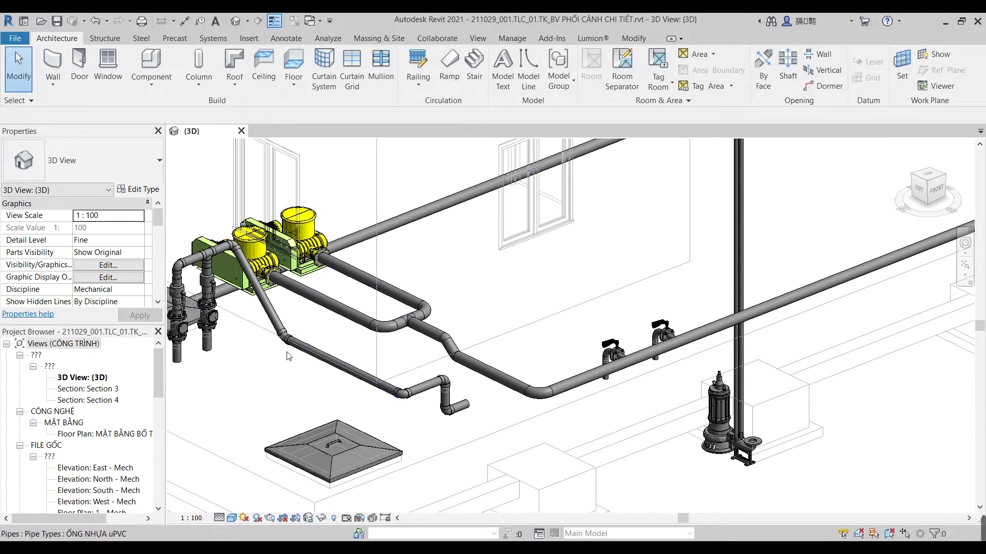
Step: Orbit the model and select the pipe chain, vertical pipes and pump valve to inspect ĐƯỜNG ỐNG
{"action": "middle_click_drag", "start_coordinate": [317, 359], "coordinate": [486, 367]}
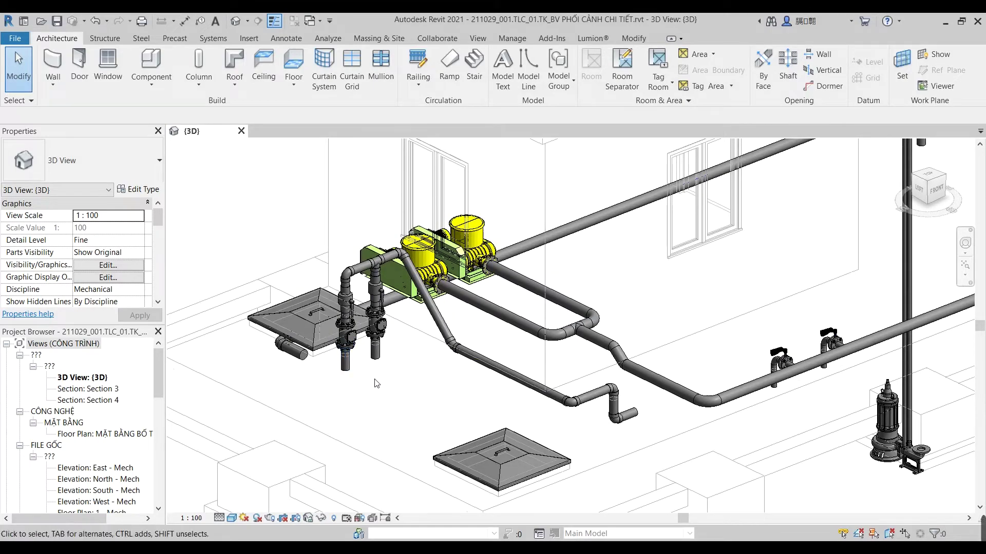
{"action": "mouse_move", "coordinate": [446, 392]}
{"action": "middle_mouse_down", "text": "shift"}
{"action": "mouse_move", "coordinate": [484, 314]}
{"action": "mouse_move", "coordinate": [426, 288]}
{"action": "mouse_move", "coordinate": [488, 453]}
{"action": "mouse_move", "coordinate": [475, 442]}
{"action": "middle_mouse_up", "text": "shift"}
{"action": "left_click", "coordinate": [448, 373]}
{"action": "left_click", "coordinate": [426, 287], "text": "ctrl"}
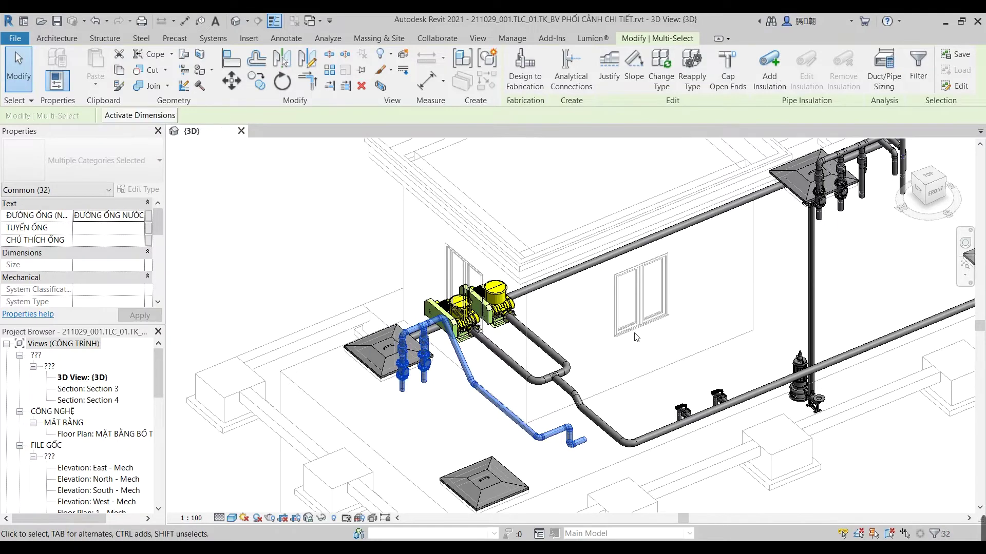
{"action": "key", "text": "Escape"}
{"action": "scroll", "coordinate": [580, 354], "scroll_direction": "up", "scroll_amount": 2}
{"action": "left_click", "coordinate": [370, 357]}
{"action": "key", "text": "Escape"}
{"action": "scroll", "coordinate": [455, 349], "scroll_direction": "up", "scroll_amount": 1}
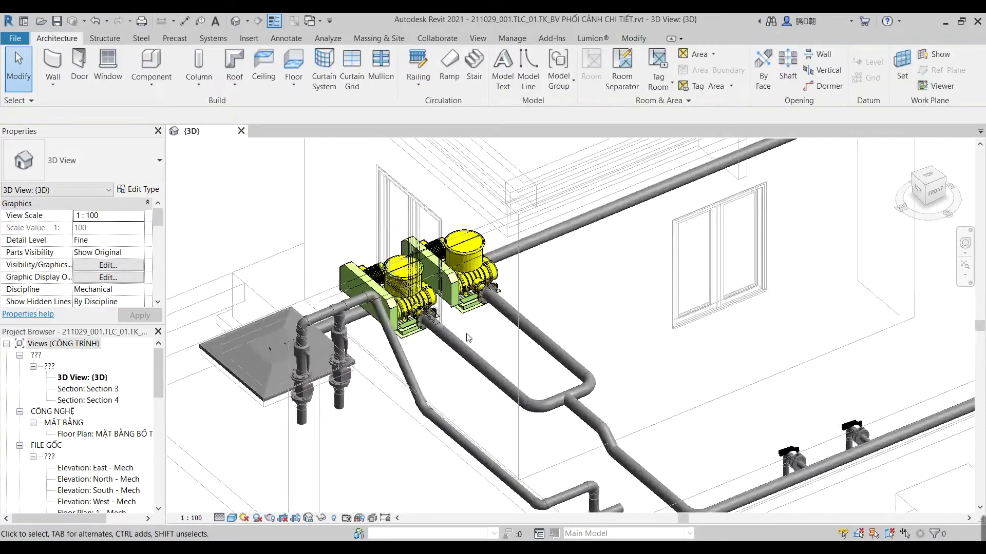
Step: Select the whole pipe network and add the surrounding pipes to the selection
{"action": "key", "text": "Tab"}
{"action": "left_click", "coordinate": [458, 338]}
{"action": "scroll", "coordinate": [458, 338], "scroll_direction": "down", "scroll_amount": 1}
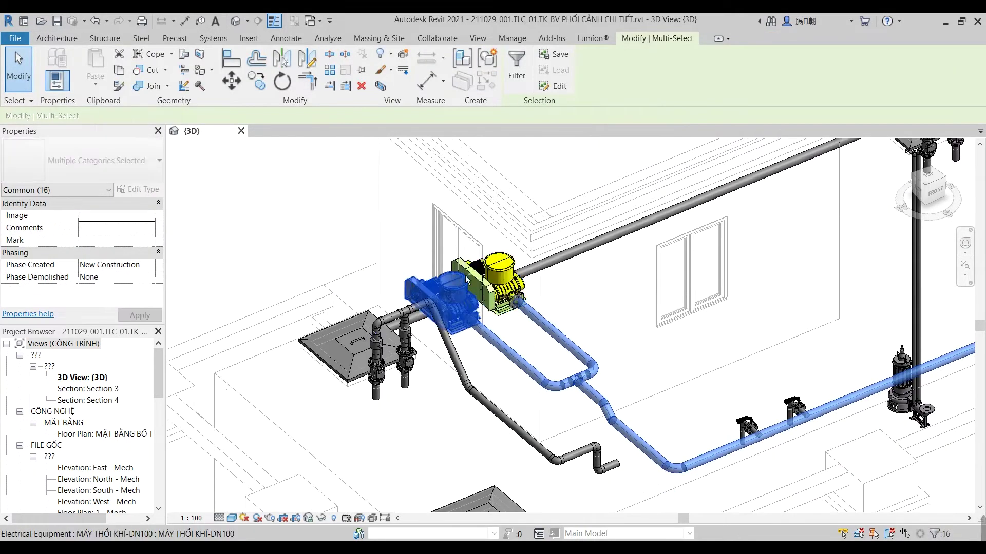
{"action": "scroll", "coordinate": [565, 360], "scroll_direction": "down", "scroll_amount": 1}
{"action": "scroll", "coordinate": [668, 308], "scroll_direction": "down", "scroll_amount": 1}
{"action": "left_click_drag", "start_coordinate": [672, 300], "coordinate": [777, 439]}
{"action": "middle_click_drag", "start_coordinate": [777, 439], "coordinate": [559, 300]}
Step: Add the long pipe run and remaining pieces, confirming ĐƯỜNG ỐNG KHÍ, then clear the selection
{"action": "scroll", "coordinate": [560, 300], "scroll_direction": "down", "scroll_amount": 1}
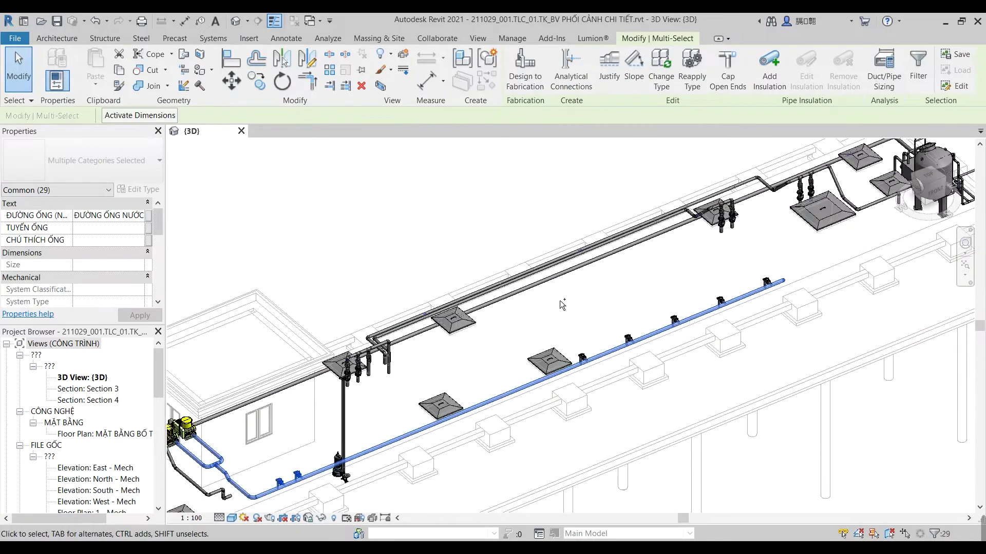
{"action": "left_click_drag", "start_coordinate": [557, 292], "coordinate": [748, 358], "text": "ctrl"}
{"action": "left_click", "coordinate": [809, 323], "text": "ctrl"}
{"action": "scroll", "coordinate": [819, 273], "scroll_direction": "down", "scroll_amount": 1}
{"action": "scroll", "coordinate": [374, 221], "scroll_direction": "up", "scroll_amount": 2}
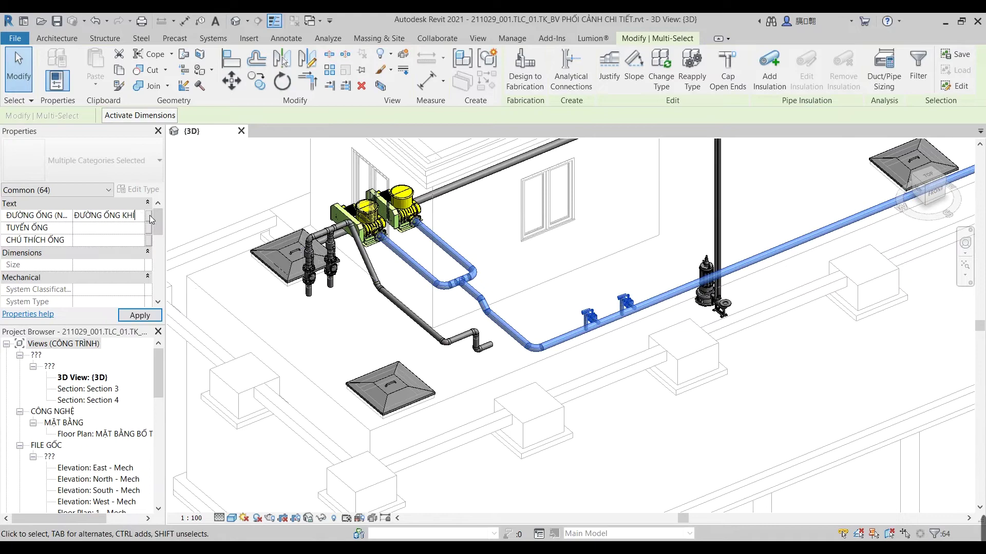
{"action": "key", "text": "Escape"}
{"action": "scroll", "coordinate": [369, 196], "scroll_direction": "up", "scroll_amount": 2}
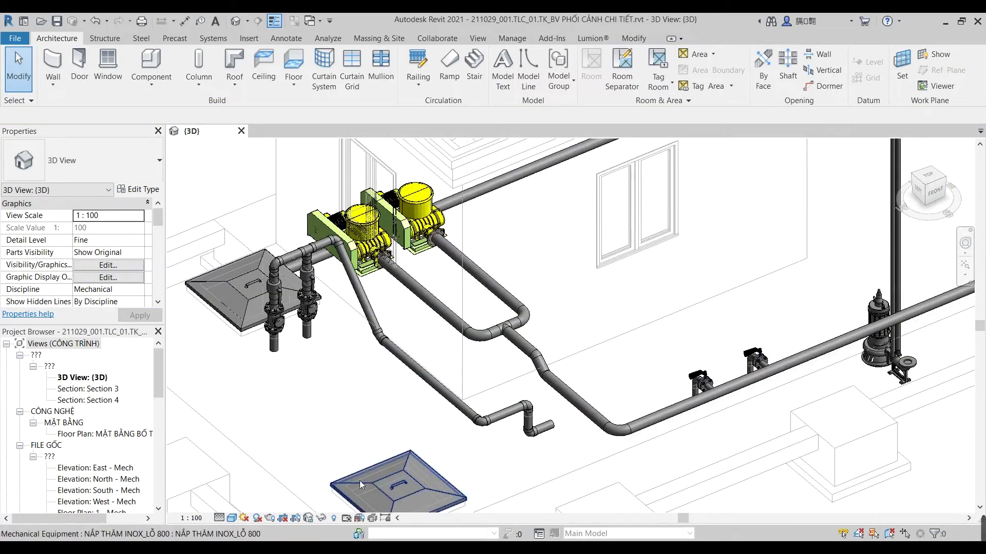
{"action": "middle_click_drag", "start_coordinate": [359, 418], "coordinate": [361, 437]}
Step: Open the VG filters page and pick the ỐNG VÀ PHỤ KIỆN ỐNG KHÍ filter to add
{"action": "key", "text": "v"}
{"action": "key", "text": "g"}
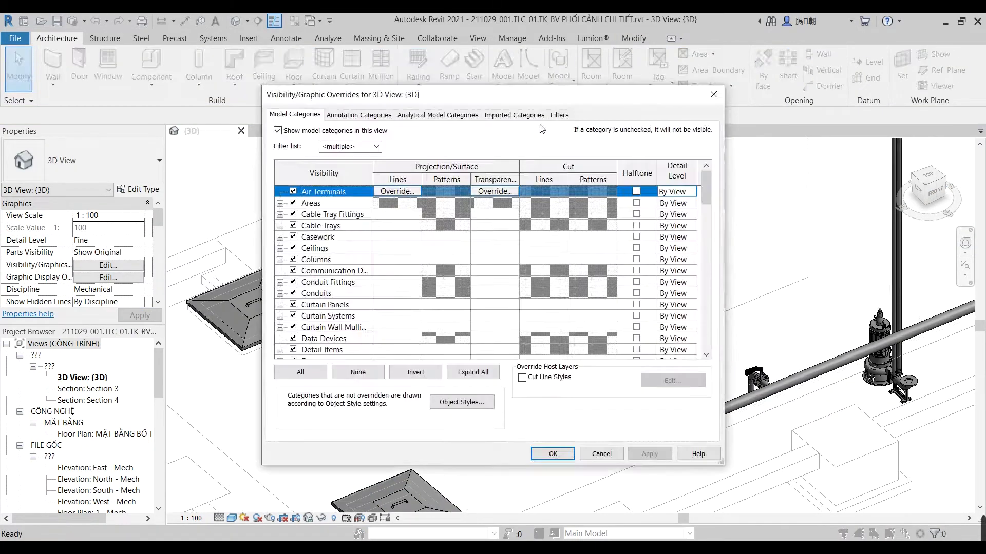
{"action": "left_click", "coordinate": [557, 117]}
{"action": "left_click", "coordinate": [300, 353]}
{"action": "scroll", "coordinate": [436, 298], "scroll_direction": "down", "scroll_amount": 2}
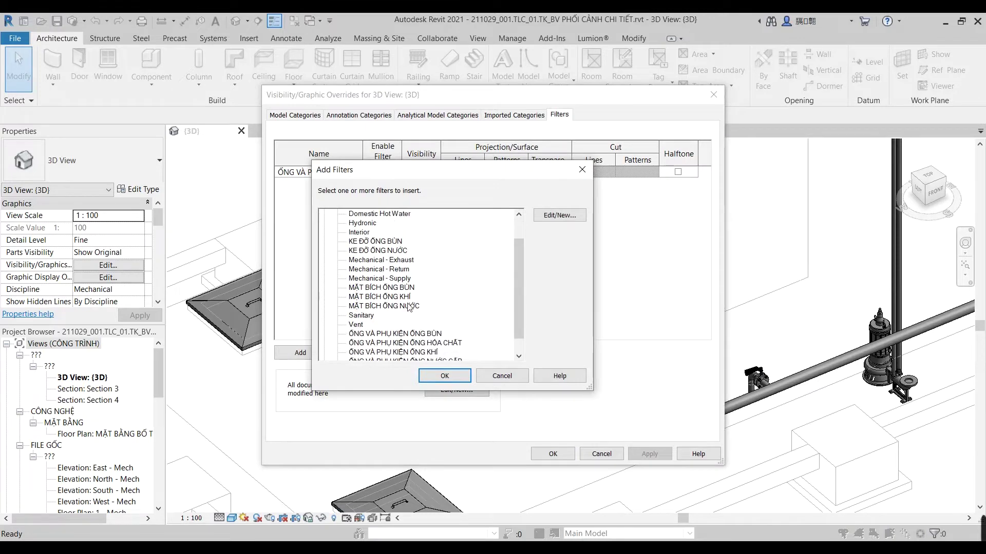
{"action": "scroll", "coordinate": [436, 308], "scroll_direction": "down", "scroll_amount": 2}
{"action": "left_click", "coordinate": [393, 334]}
Step: Review the ỐNG VÀ PHỤ KIỆN ỐNG KHÍ filter's rule parameter and value options
{"action": "left_click", "coordinate": [577, 211]}
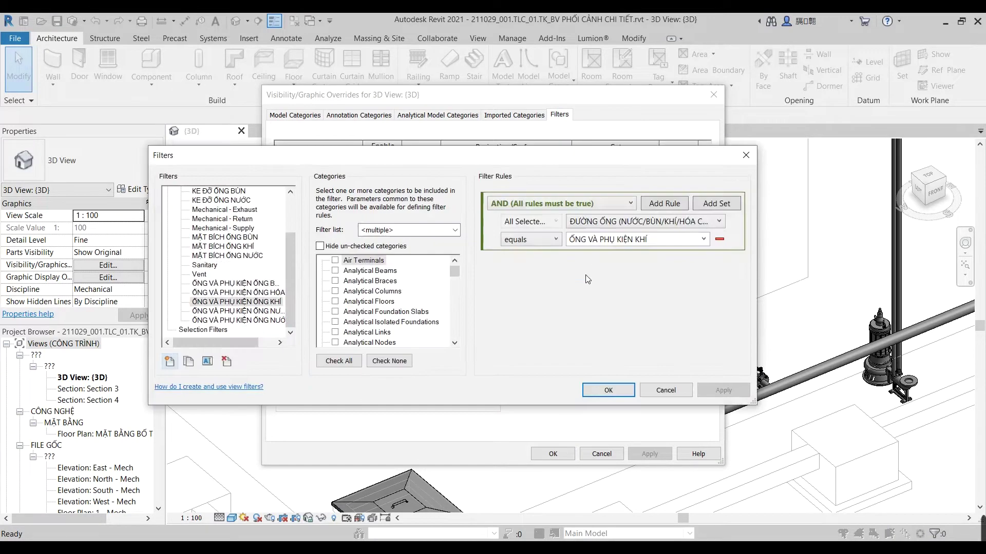
{"action": "left_click", "coordinate": [703, 240]}
{"action": "left_click", "coordinate": [640, 297]}
{"action": "left_click", "coordinate": [709, 228]}
{"action": "left_click", "coordinate": [705, 239]}
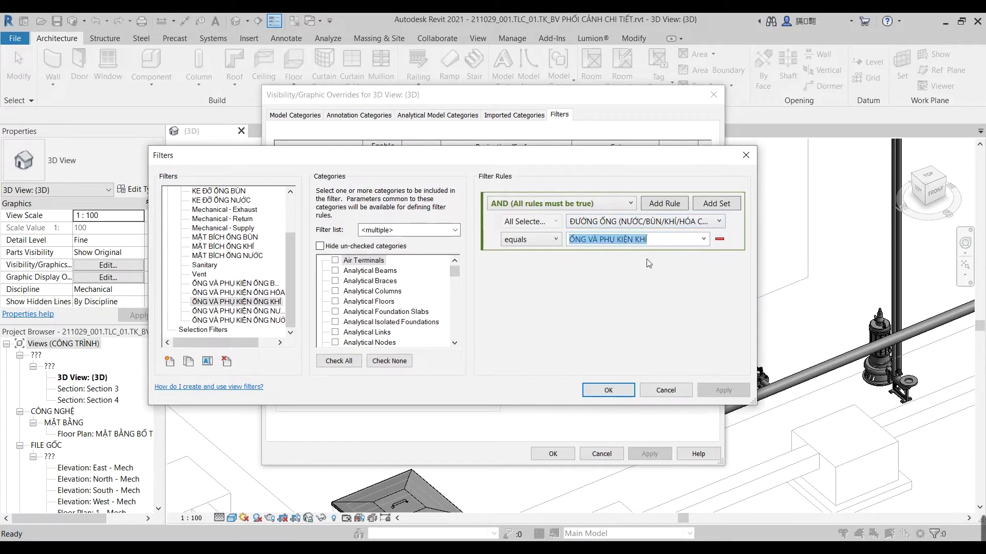
{"action": "left_click", "coordinate": [578, 317]}
{"action": "scroll", "coordinate": [349, 284], "scroll_direction": "down", "scroll_amount": 4}
{"action": "scroll", "coordinate": [349, 284], "scroll_direction": "down", "scroll_amount": 4}
{"action": "scroll", "coordinate": [349, 284], "scroll_direction": "down", "scroll_amount": 5}
{"action": "scroll", "coordinate": [349, 283], "scroll_direction": "up", "scroll_amount": 1}
{"action": "scroll", "coordinate": [349, 284], "scroll_direction": "down", "scroll_amount": 2}
{"action": "scroll", "coordinate": [379, 303], "scroll_direction": "down", "scroll_amount": 3}
{"action": "scroll", "coordinate": [415, 324], "scroll_direction": "down", "scroll_amount": 2}
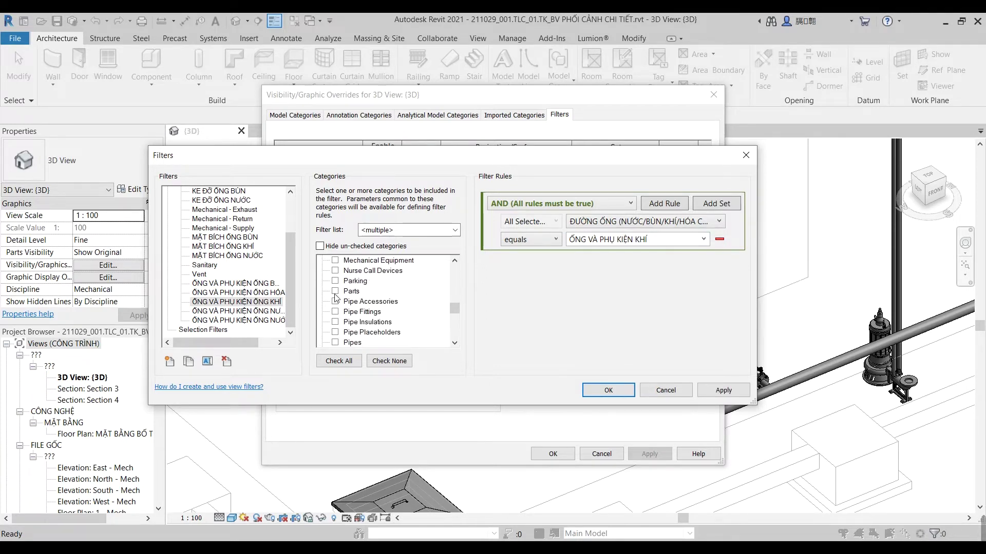
{"action": "scroll", "coordinate": [336, 311], "scroll_direction": "down", "scroll_amount": 2}
{"action": "scroll", "coordinate": [336, 311], "scroll_direction": "down", "scroll_amount": 3}
Step: Set the rule to ĐƯỜNG ỐNG equals ĐƯỜNG ỐNG KHÍ and add the filter to the view
{"action": "left_click", "coordinate": [703, 239]}
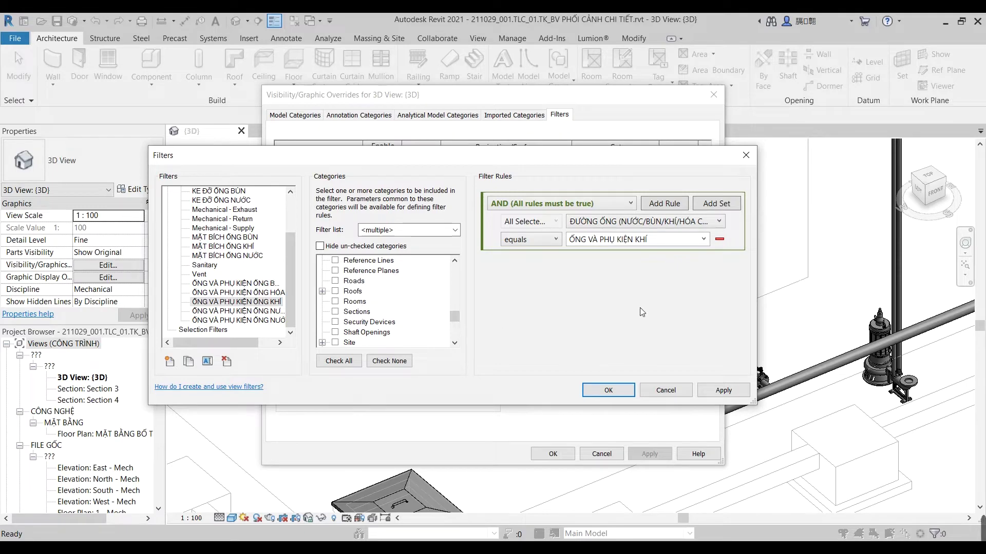
{"action": "left_click", "coordinate": [693, 222]}
{"action": "left_click", "coordinate": [625, 385]}
{"action": "left_click", "coordinate": [557, 241]}
{"action": "left_click", "coordinate": [691, 241]}
{"action": "left_click", "coordinate": [704, 240]}
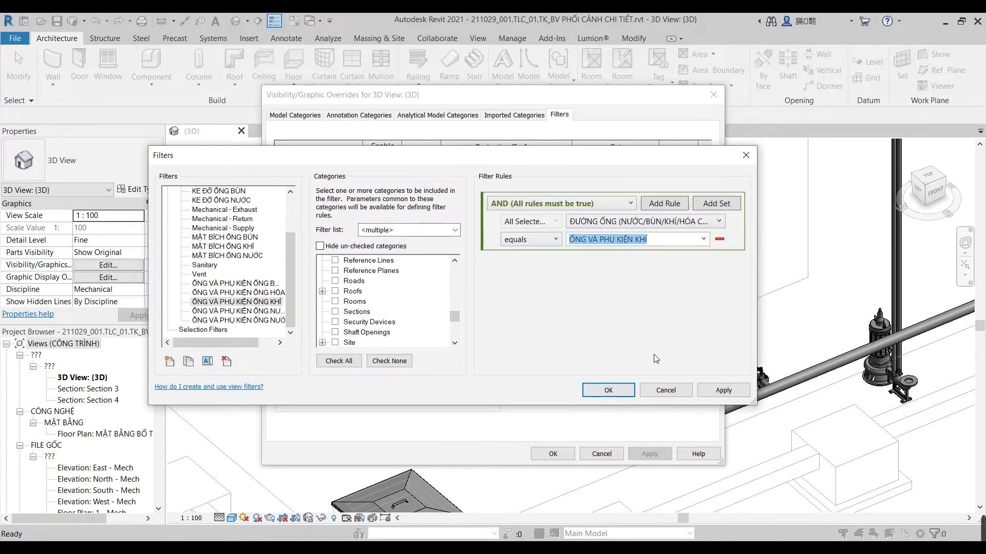
{"action": "left_click", "coordinate": [724, 391]}
{"action": "left_click", "coordinate": [667, 239]}
{"action": "left_click", "coordinate": [601, 256]}
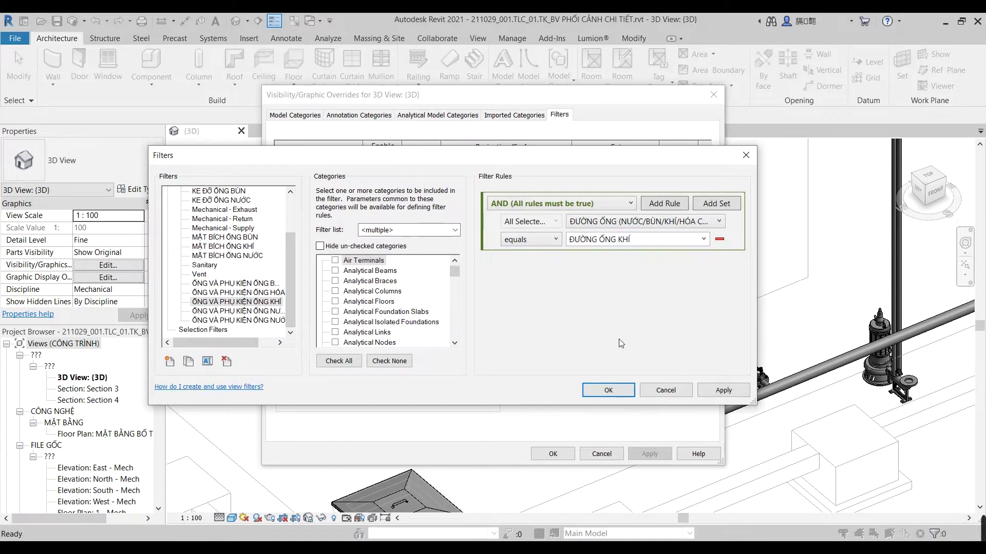
{"action": "left_click", "coordinate": [608, 390]}
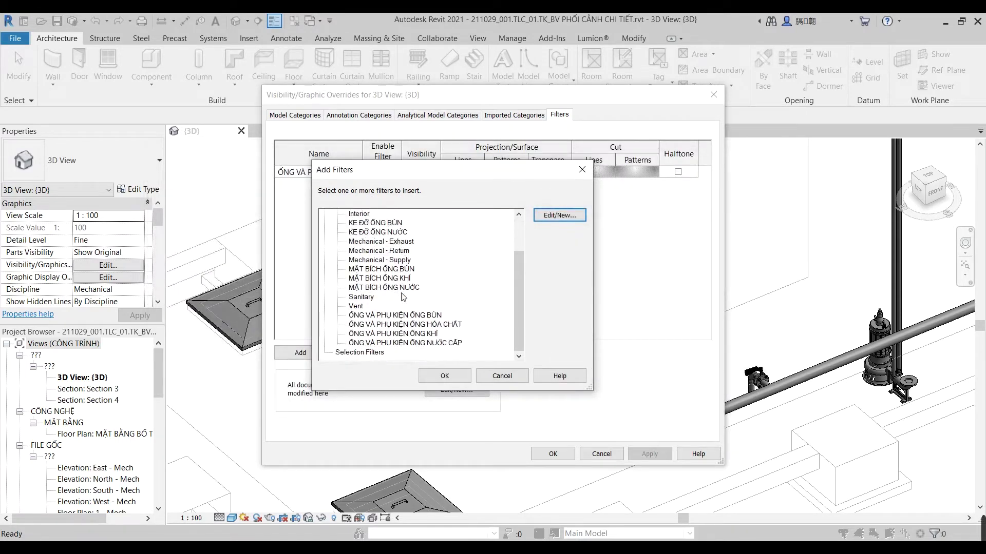
{"action": "left_click", "coordinate": [444, 375]}
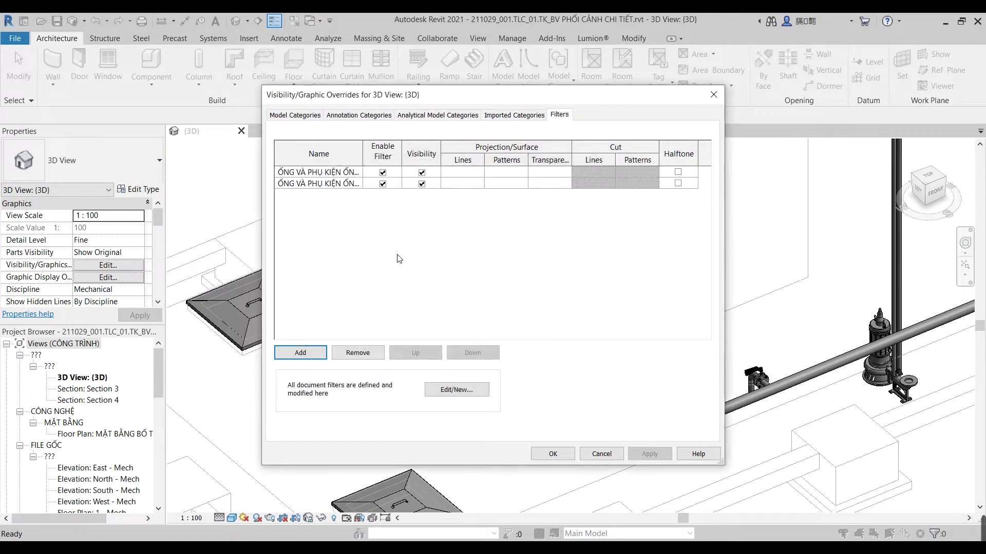
Step: Hide the elements matching the air-pipe filter and accept the overrides
{"action": "left_click_drag", "start_coordinate": [362, 153], "coordinate": [447, 165]}
{"action": "left_click", "coordinate": [461, 184]}
{"action": "left_click", "coordinate": [646, 453]}
{"action": "left_click", "coordinate": [461, 184]}
{"action": "left_click", "coordinate": [500, 183]}
{"action": "left_click", "coordinate": [649, 453]}
{"action": "left_click", "coordinate": [553, 454]}
{"action": "middle_click_drag", "start_coordinate": [611, 335], "coordinate": [719, 422], "text": "shift"}
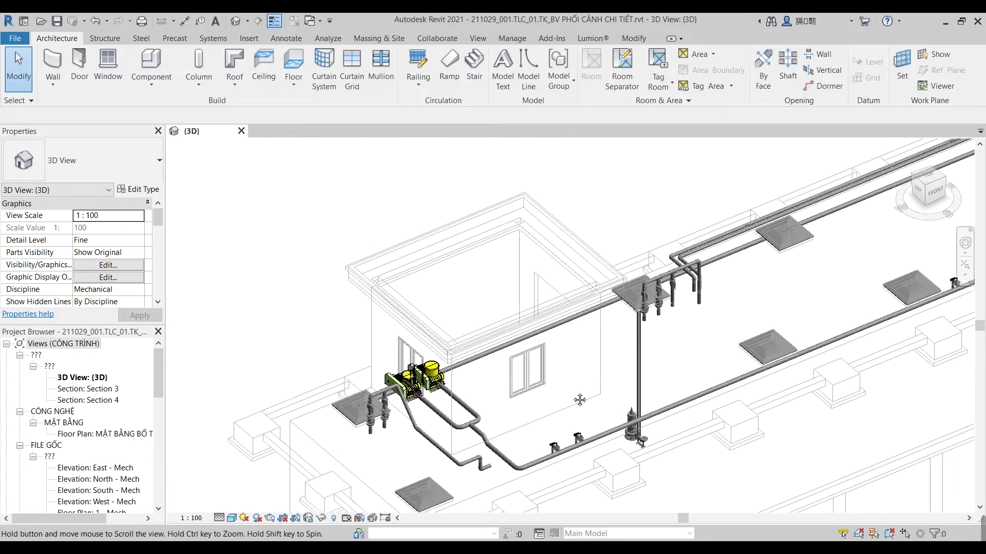
Step: Select several manhole covers across the model
{"action": "scroll", "coordinate": [594, 387], "scroll_direction": "up", "scroll_amount": 3}
{"action": "scroll", "coordinate": [593, 387], "scroll_direction": "down", "scroll_amount": 5}
{"action": "left_click", "coordinate": [659, 461]}
{"action": "scroll", "coordinate": [633, 399], "scroll_direction": "up", "scroll_amount": 2}
{"action": "left_click", "coordinate": [633, 400], "text": "ctrl"}
{"action": "left_click", "coordinate": [340, 501], "text": "ctrl"}
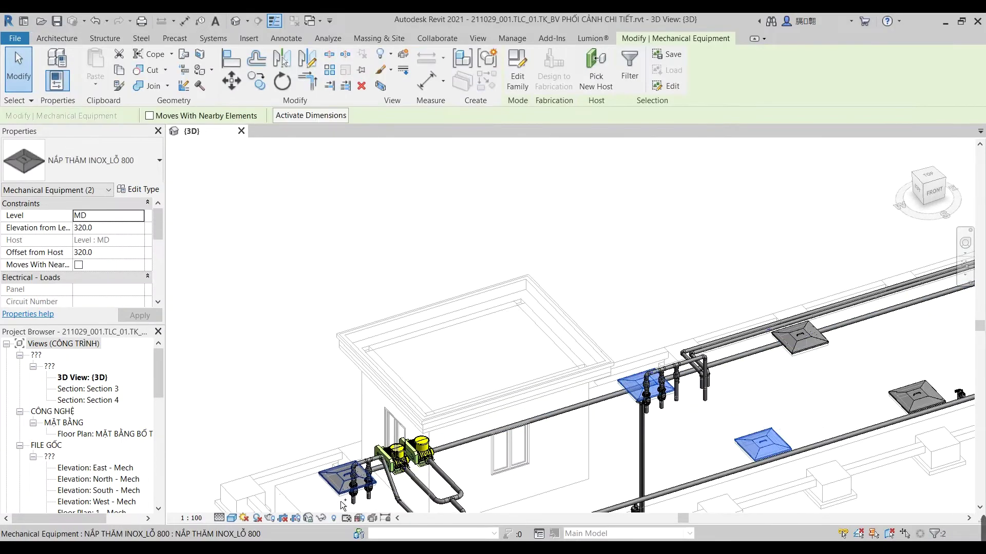
{"action": "scroll", "coordinate": [84, 241], "scroll_direction": "down", "scroll_amount": 3}
{"action": "scroll", "coordinate": [84, 241], "scroll_direction": "down", "scroll_amount": 3}
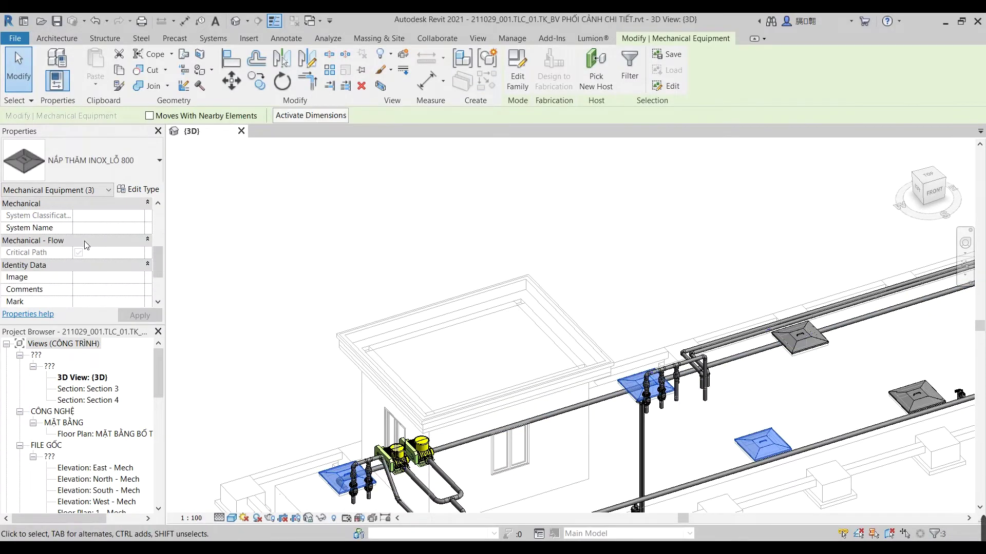
{"action": "scroll", "coordinate": [84, 241], "scroll_direction": "up", "scroll_amount": 6}
{"action": "left_click", "coordinate": [799, 360], "text": "ctrl"}
Step: Add the covers near the tank and the remaining grey cover to the selection
{"action": "middle_click_drag", "start_coordinate": [800, 360], "coordinate": [722, 180]}
{"action": "left_click", "coordinate": [569, 205], "text": "ctrl"}
{"action": "left_click", "coordinate": [709, 233], "text": "ctrl"}
{"action": "scroll", "coordinate": [709, 233], "scroll_direction": "down", "scroll_amount": 3}
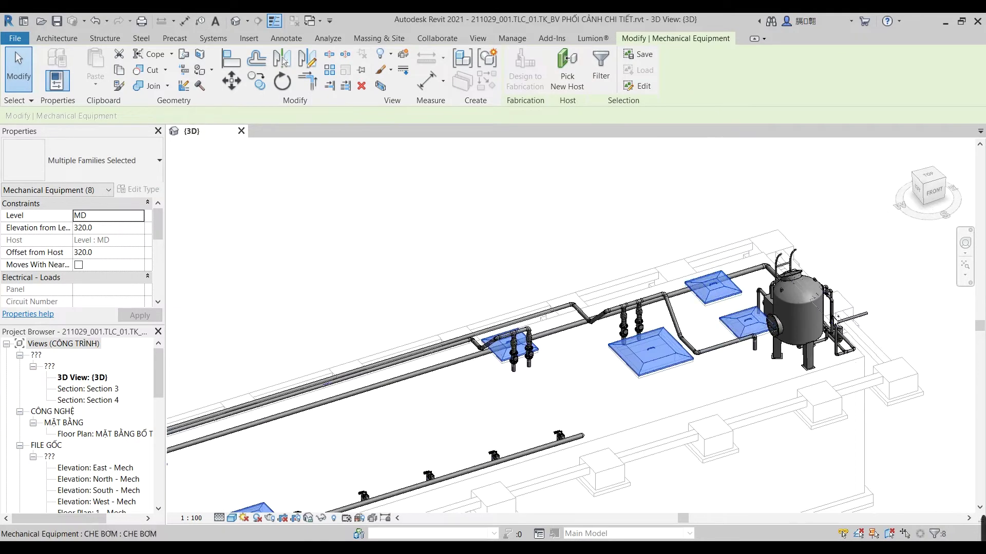
{"action": "scroll", "coordinate": [555, 428], "scroll_direction": "down", "scroll_amount": 3}
{"action": "scroll", "coordinate": [556, 428], "scroll_direction": "up", "scroll_amount": 2}
{"action": "left_click", "coordinate": [555, 426], "text": "ctrl"}
Step: Create a new view filter named NẮP THĂM from the VG Filters page
{"action": "key", "text": "v"}
{"action": "key", "text": "v"}
{"action": "left_click", "coordinate": [559, 114]}
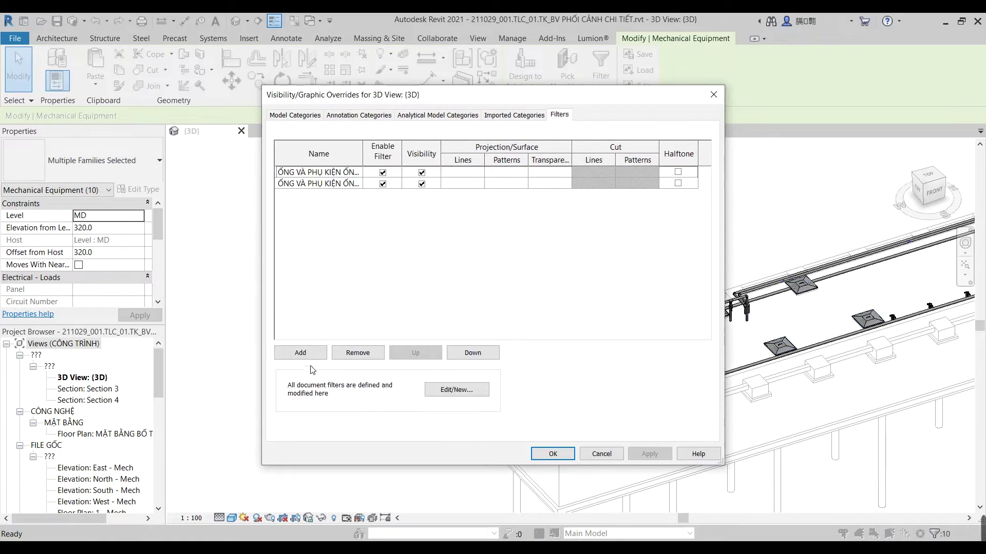
{"action": "left_click", "coordinate": [300, 352]}
{"action": "left_click", "coordinate": [560, 214]}
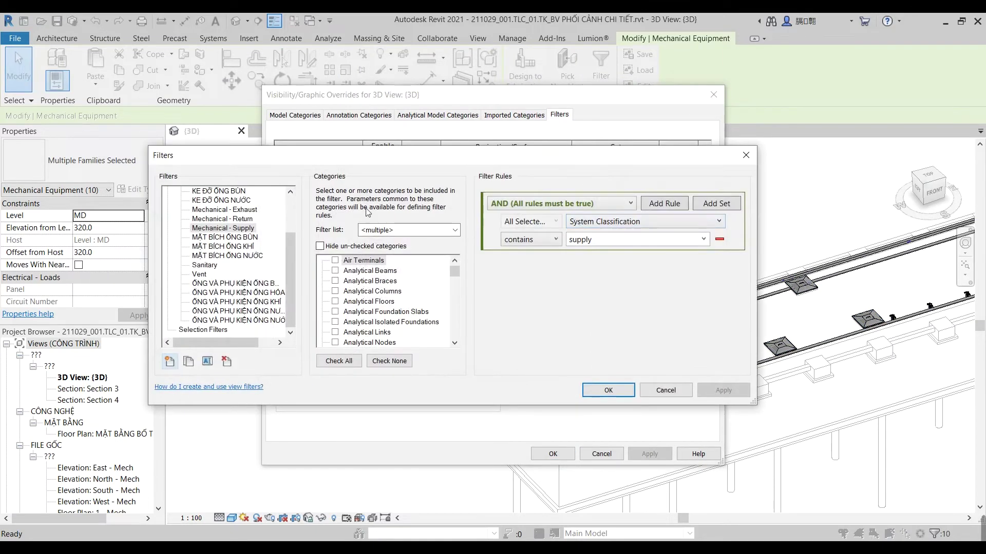
{"action": "left_click", "coordinate": [169, 363]}
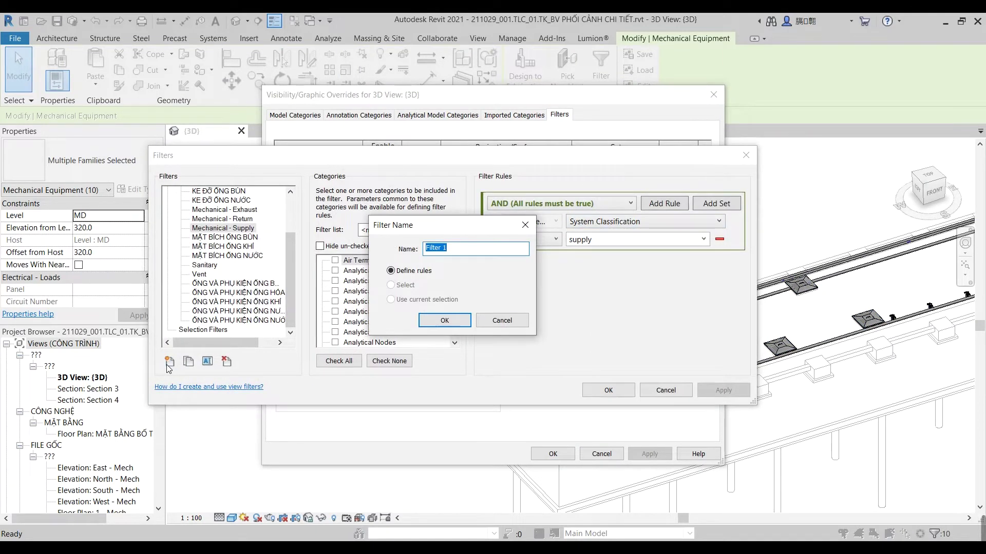
{"action": "left_click", "coordinate": [444, 321]}
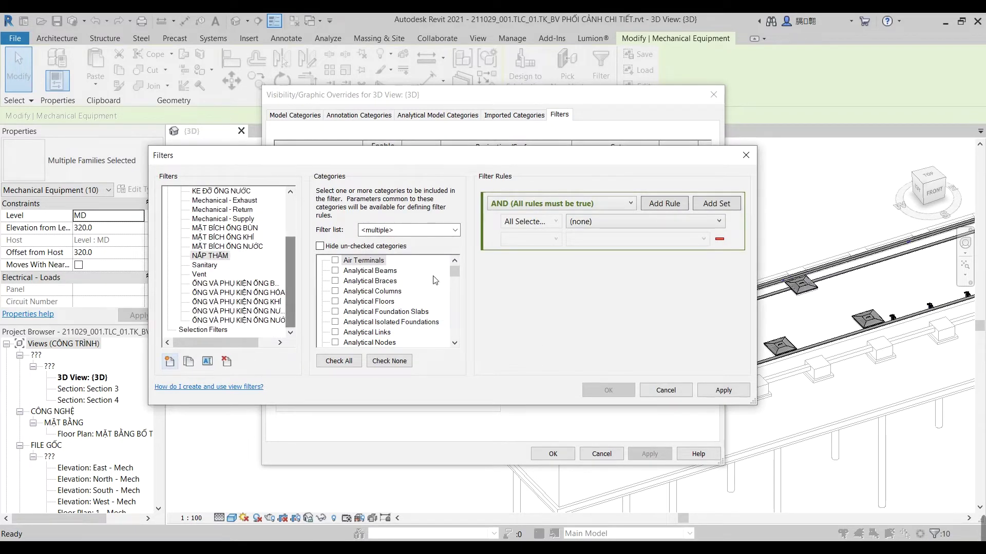
Step: Include the Mechanical Equipment category in the NẮP THĂM filter
{"action": "scroll", "coordinate": [431, 287], "scroll_direction": "down", "scroll_amount": 10}
{"action": "scroll", "coordinate": [390, 288], "scroll_direction": "down", "scroll_amount": 2}
{"action": "scroll", "coordinate": [359, 287], "scroll_direction": "down", "scroll_amount": 3}
{"action": "scroll", "coordinate": [338, 267], "scroll_direction": "down", "scroll_amount": 1}
{"action": "left_click", "coordinate": [335, 261]}
Step: Leave NẮP THĂM without a rule parameter, keep the AND combination, and save it
{"action": "left_click", "coordinate": [711, 222]}
{"action": "scroll", "coordinate": [668, 329], "scroll_direction": "down", "scroll_amount": 5}
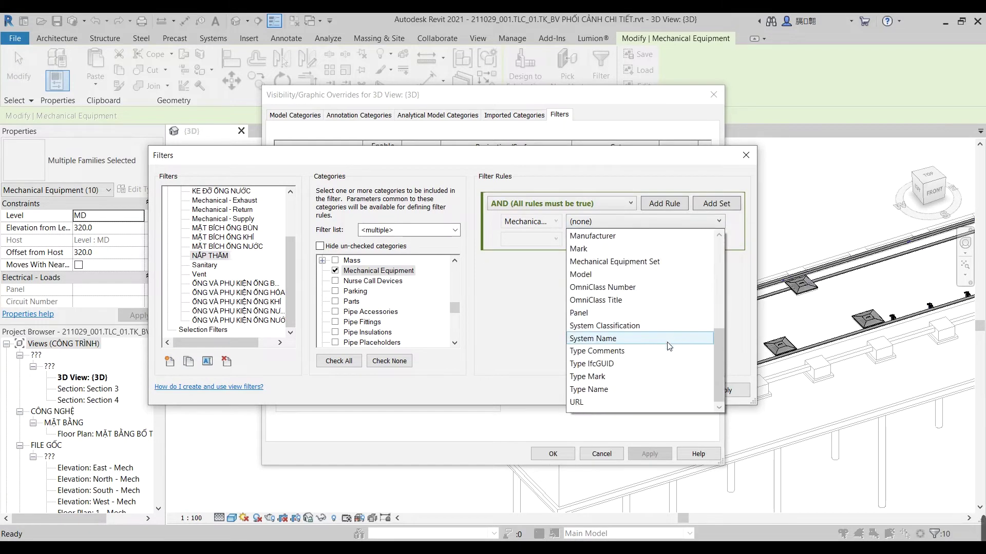
{"action": "scroll", "coordinate": [669, 339], "scroll_direction": "up", "scroll_amount": 4}
{"action": "scroll", "coordinate": [710, 245], "scroll_direction": "up", "scroll_amount": 2}
{"action": "left_click", "coordinate": [720, 220]}
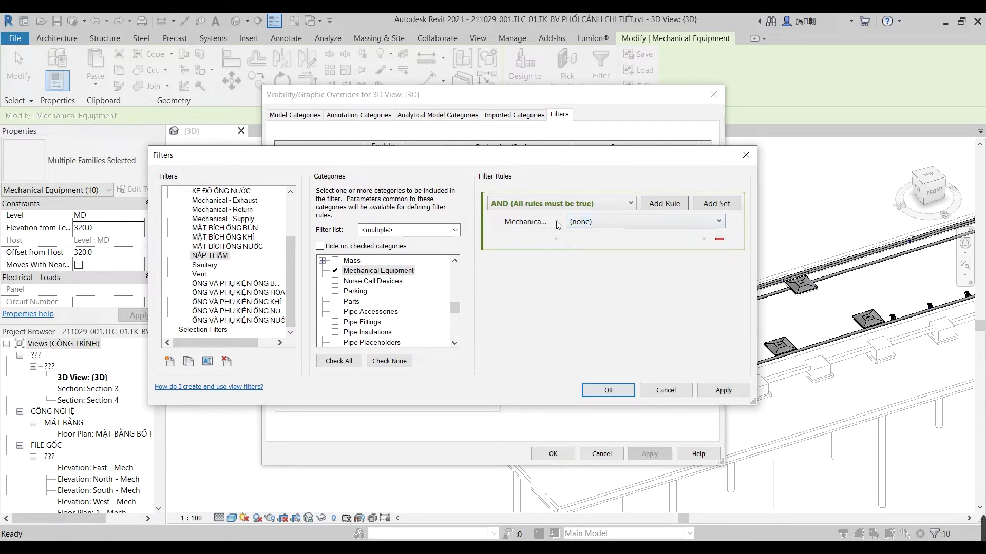
{"action": "scroll", "coordinate": [401, 316], "scroll_direction": "down", "scroll_amount": 2}
{"action": "scroll", "coordinate": [400, 316], "scroll_direction": "up", "scroll_amount": 3}
{"action": "scroll", "coordinate": [390, 315], "scroll_direction": "up", "scroll_amount": 1}
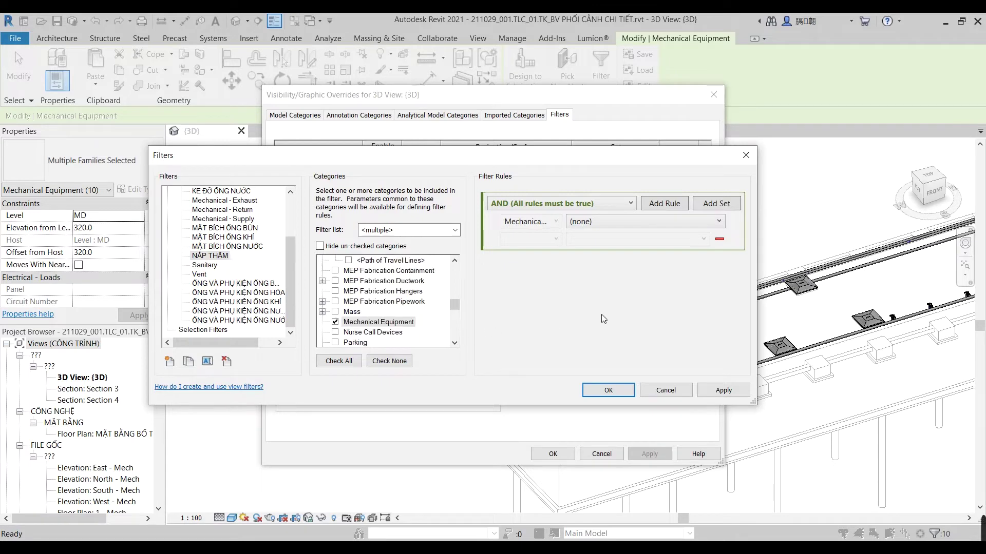
{"action": "left_click", "coordinate": [616, 203]}
{"action": "left_click", "coordinate": [565, 216]}
{"action": "left_click", "coordinate": [614, 390]}
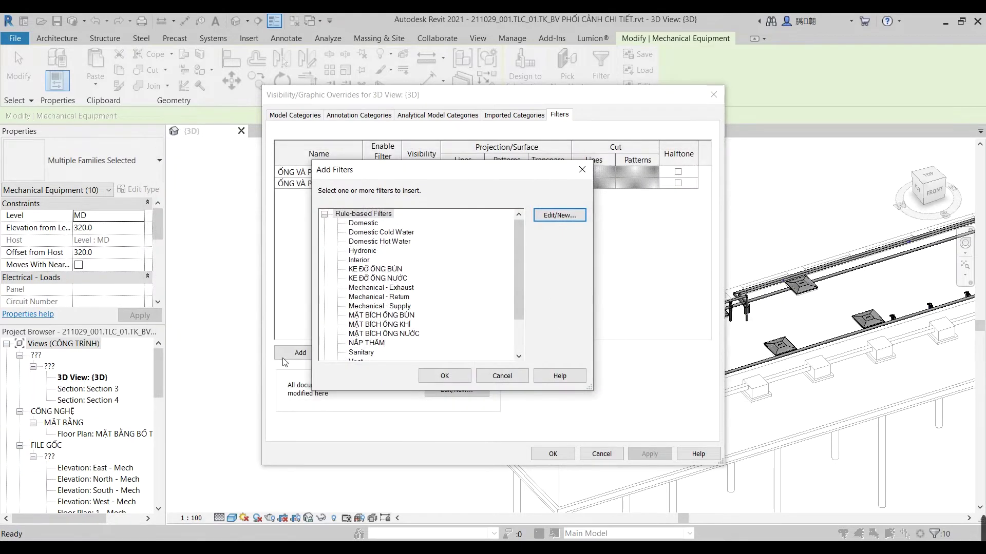
Step: Add NẮP THĂM to the 3D view's filters, apply, then check a manhole cover
{"action": "scroll", "coordinate": [446, 315], "scroll_direction": "down", "scroll_amount": 2}
{"action": "left_click", "coordinate": [370, 298]}
{"action": "left_click", "coordinate": [444, 376]}
{"action": "left_click", "coordinate": [553, 453]}
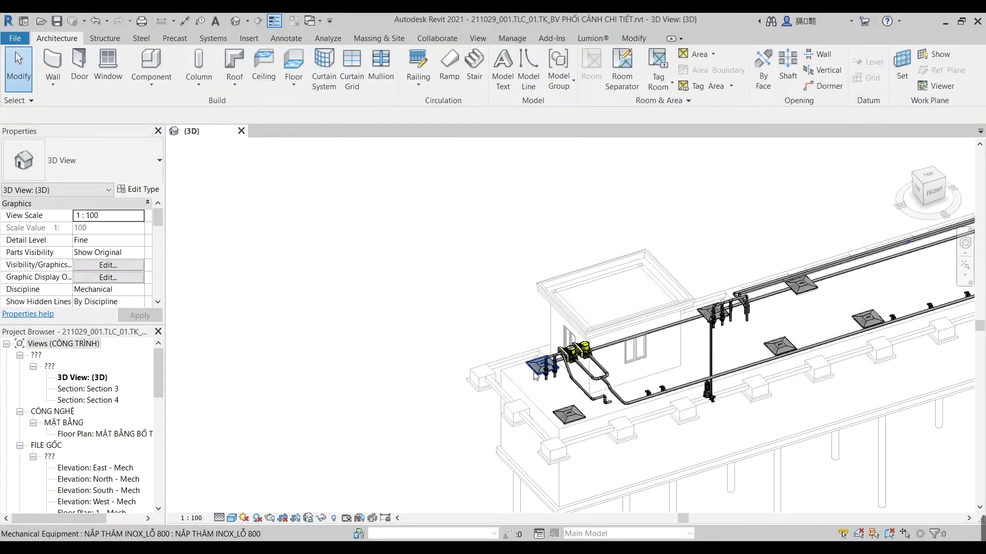
{"action": "left_click", "coordinate": [535, 374]}
{"action": "left_click", "coordinate": [381, 277]}
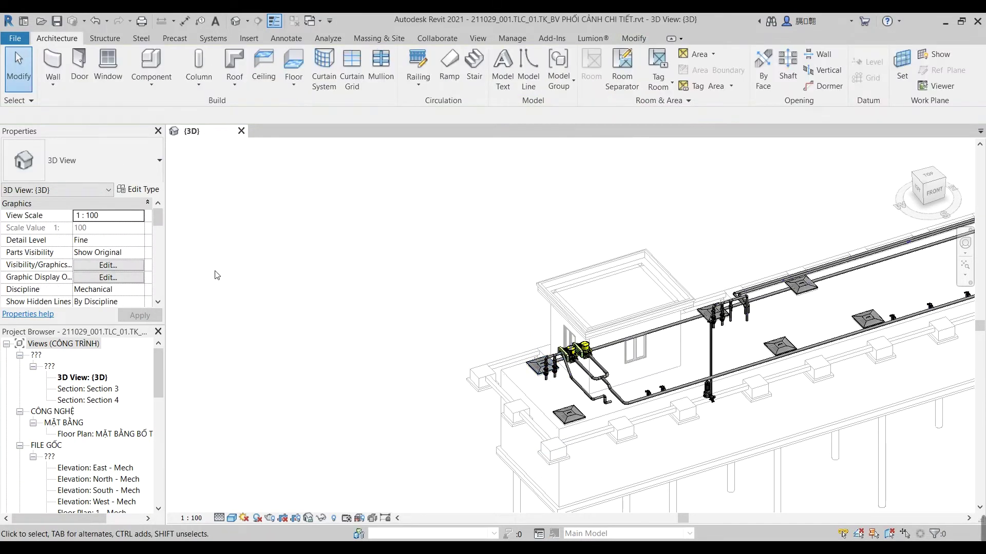
Step: Select a short pipe segment to inspect it, then clear the selection
{"action": "left_click", "coordinate": [598, 364]}
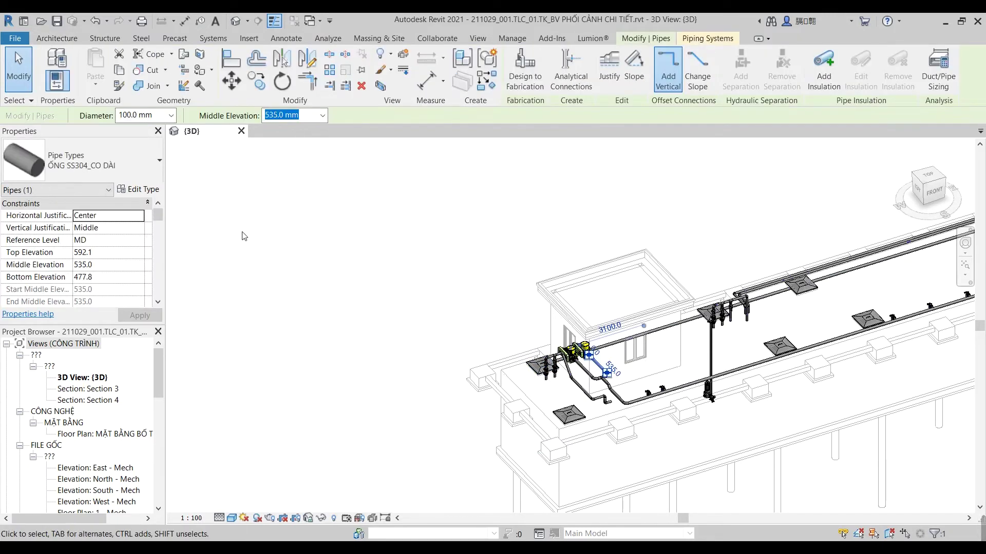
{"action": "scroll", "coordinate": [147, 262], "scroll_direction": "down", "scroll_amount": 3}
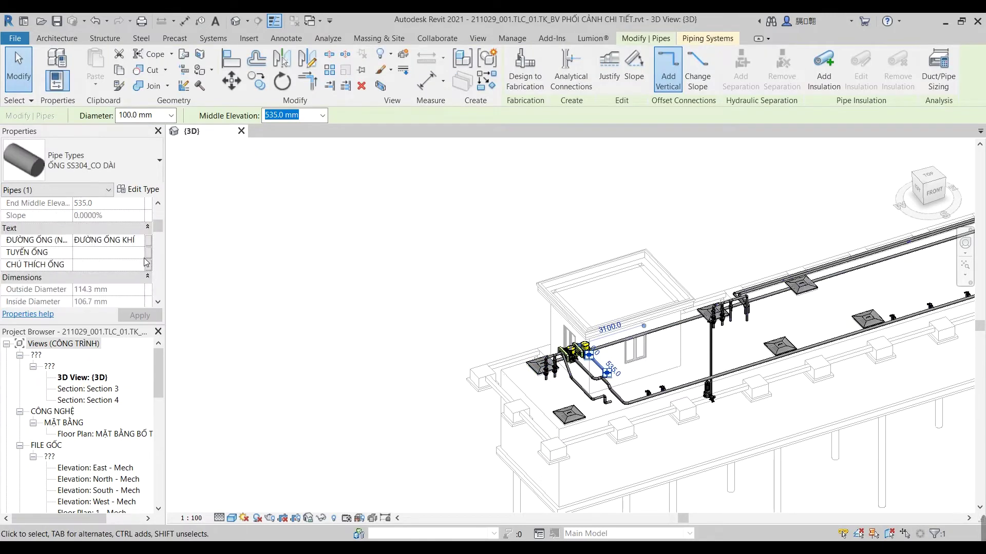
{"action": "left_click", "coordinate": [277, 274]}
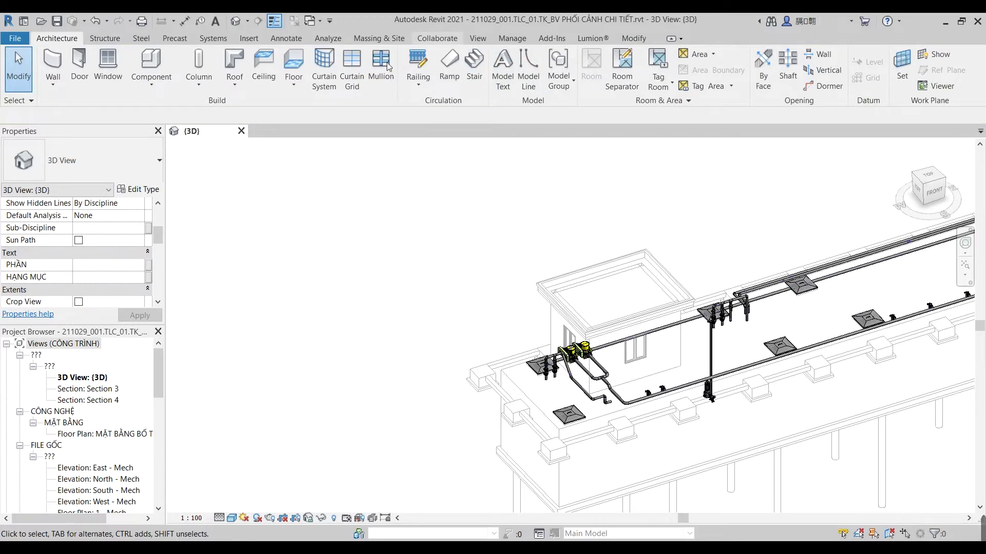
{"action": "scroll", "coordinate": [424, 60], "scroll_direction": "down", "scroll_amount": 9}
{"action": "scroll", "coordinate": [480, 65], "scroll_direction": "down", "scroll_amount": 1}
{"action": "scroll", "coordinate": [480, 65], "scroll_direction": "down", "scroll_amount": 1}
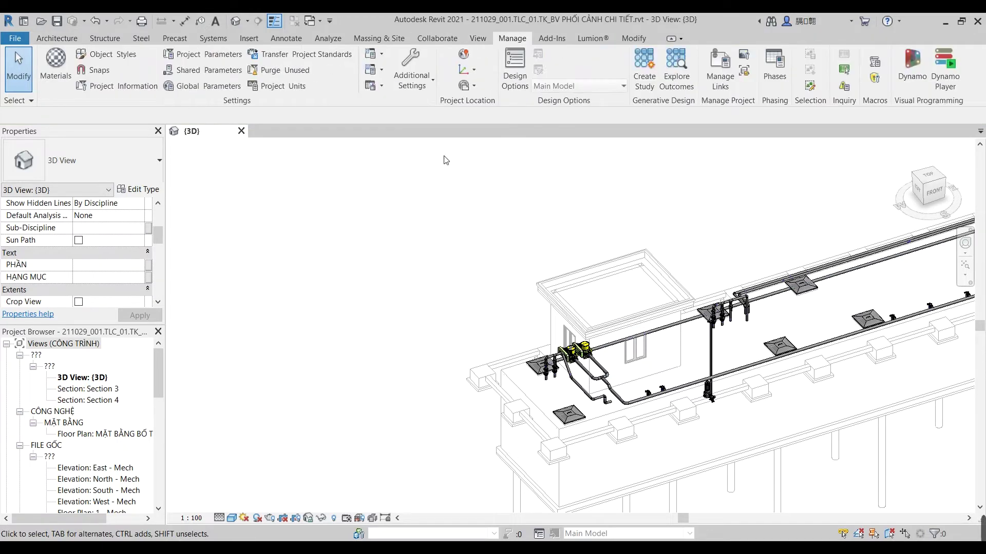
Step: Glance at the shared parameters editor, then bring up the Project Parameters list
{"action": "left_click", "coordinate": [203, 70]}
{"action": "left_click", "coordinate": [615, 144]}
{"action": "left_click", "coordinate": [202, 54]}
{"action": "scroll", "coordinate": [476, 310], "scroll_direction": "down", "scroll_amount": 1}
{"action": "scroll", "coordinate": [475, 310], "scroll_direction": "up", "scroll_amount": 1}
{"action": "scroll", "coordinate": [475, 310], "scroll_direction": "down", "scroll_amount": 1}
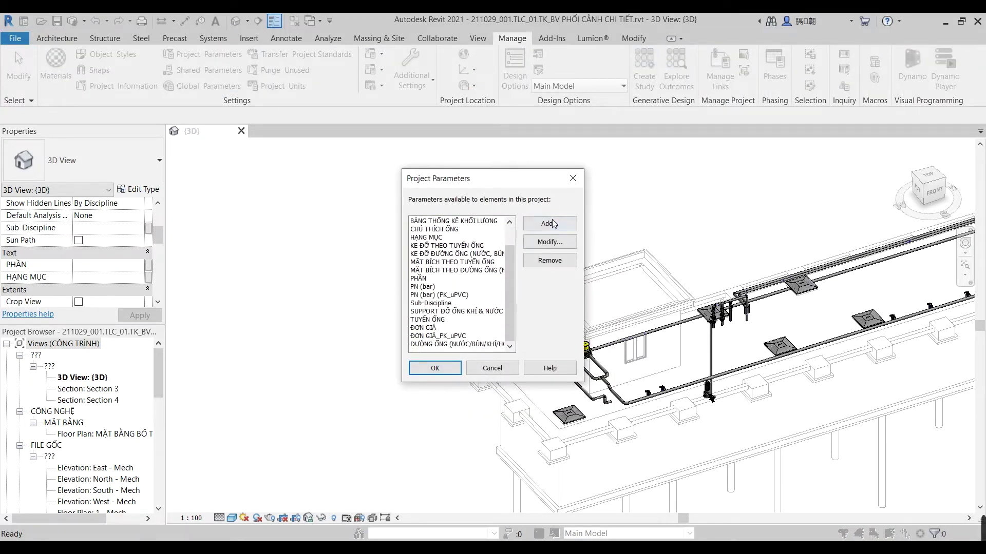
Step: Start a new project parameter and apply it to the Mechanical Equipment category
{"action": "left_click", "coordinate": [549, 223]}
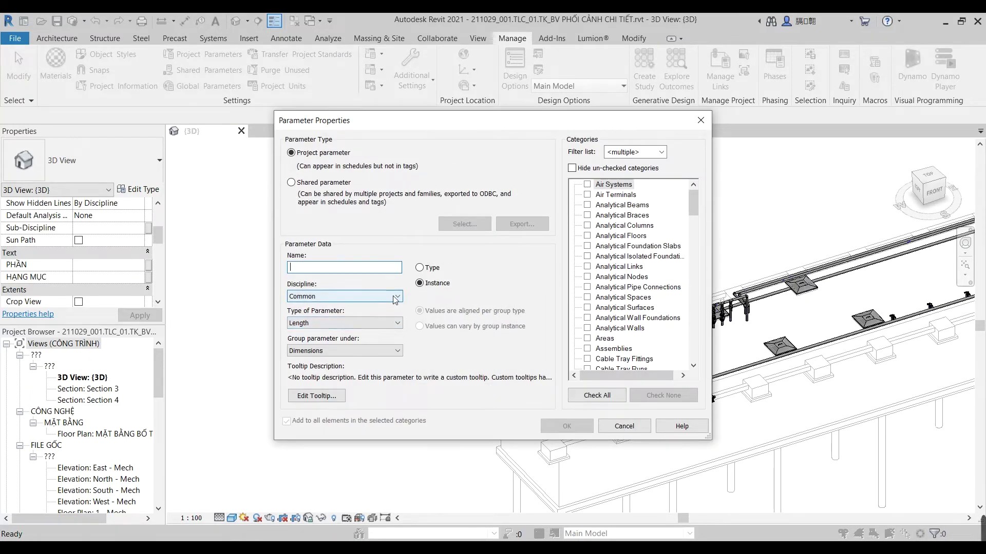
{"action": "scroll", "coordinate": [604, 301], "scroll_direction": "down", "scroll_amount": 1}
{"action": "scroll", "coordinate": [604, 302], "scroll_direction": "down", "scroll_amount": 7}
{"action": "scroll", "coordinate": [604, 301], "scroll_direction": "down", "scroll_amount": 6}
{"action": "scroll", "coordinate": [604, 301], "scroll_direction": "down", "scroll_amount": 2}
{"action": "scroll", "coordinate": [604, 301], "scroll_direction": "down", "scroll_amount": 1}
{"action": "left_click", "coordinate": [606, 307]}
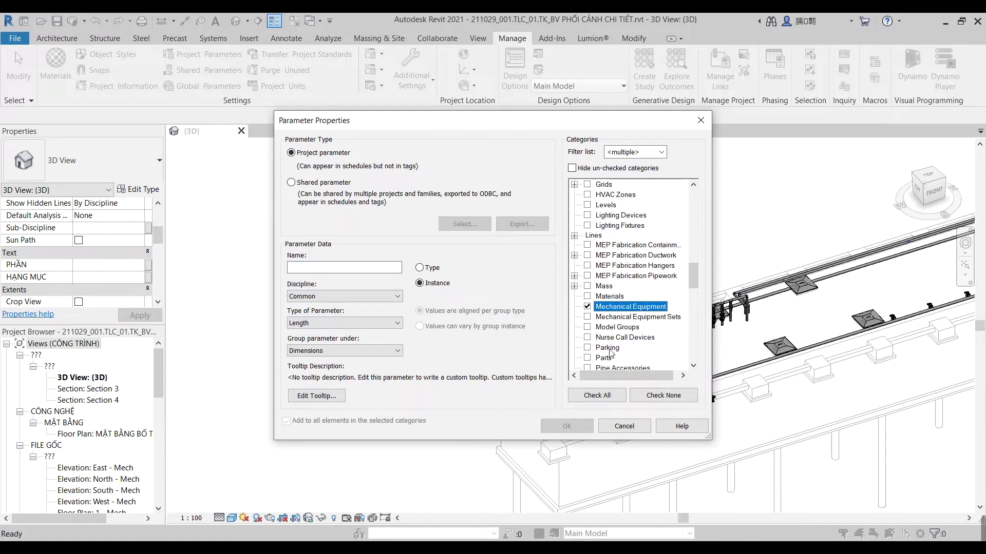
Step: Name it NẮP THĂM BỂ XLNT with Common discipline and Text type, and confirm
{"action": "left_click", "coordinate": [328, 267]}
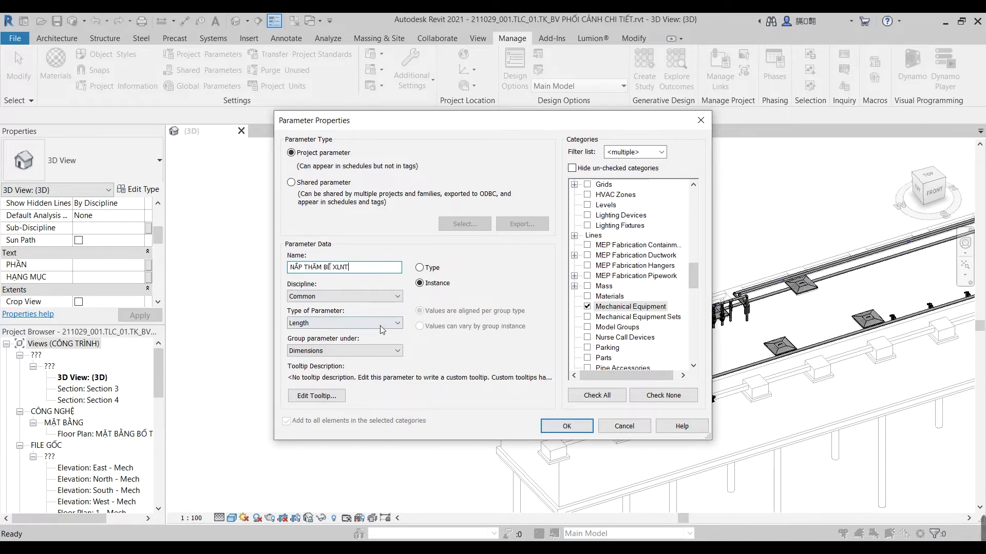
{"action": "left_click", "coordinate": [397, 297]}
{"action": "left_click", "coordinate": [396, 300]}
{"action": "left_click", "coordinate": [396, 323]}
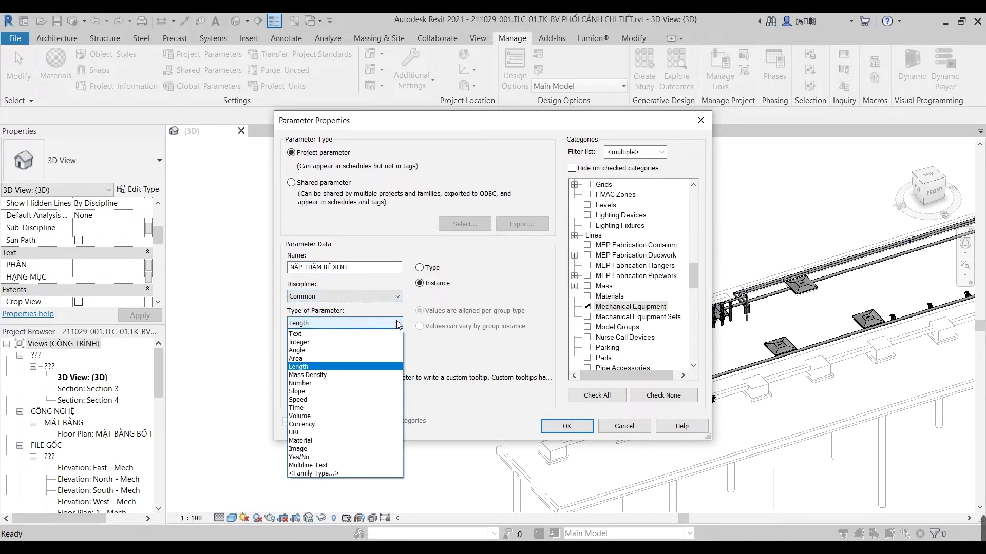
{"action": "left_click", "coordinate": [374, 338]}
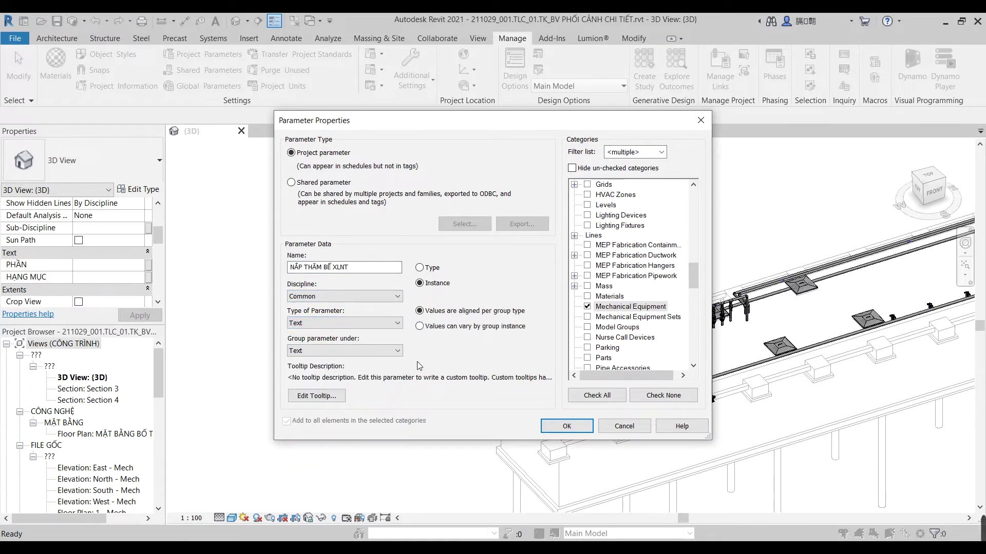
{"action": "left_click", "coordinate": [570, 427]}
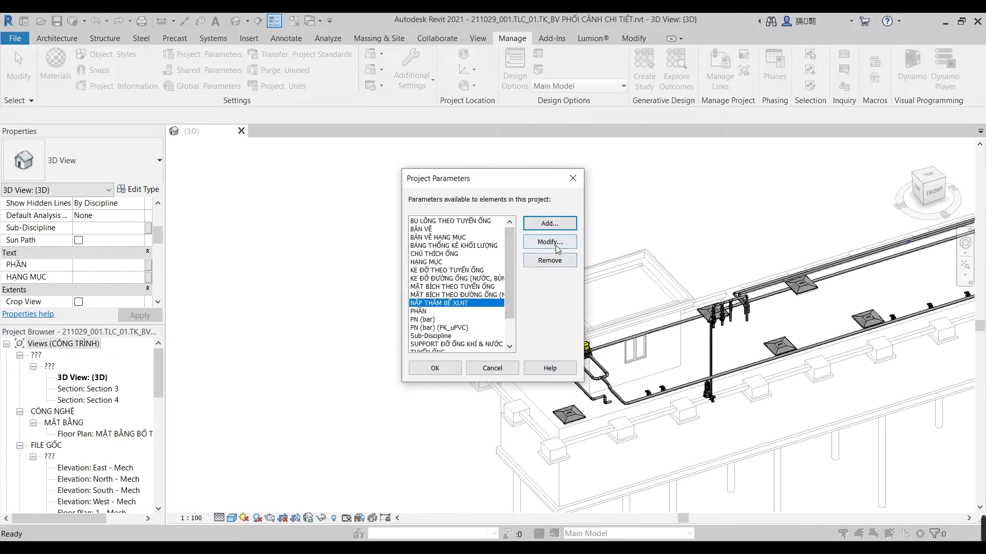
{"action": "left_click", "coordinate": [557, 250]}
{"action": "left_click", "coordinate": [700, 121]}
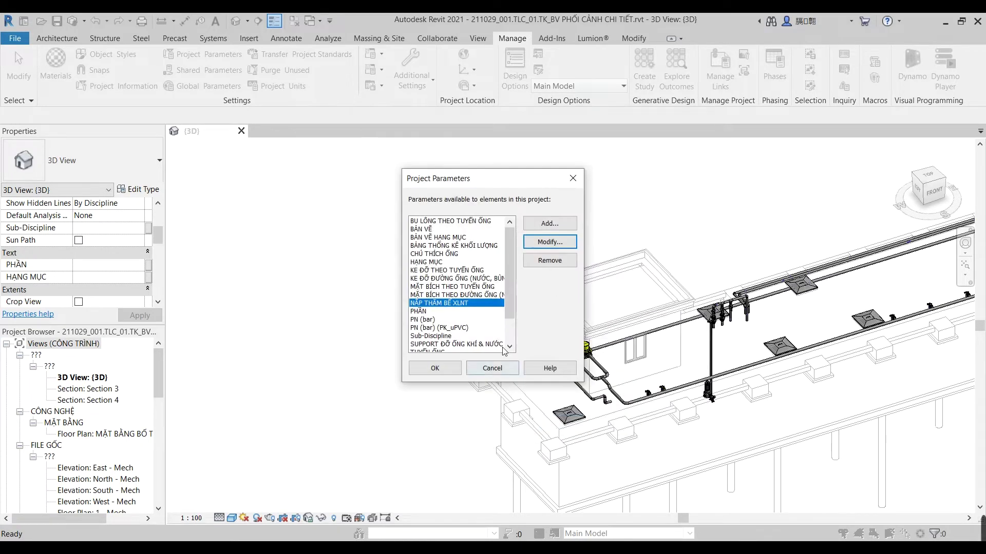
{"action": "left_click", "coordinate": [435, 368]}
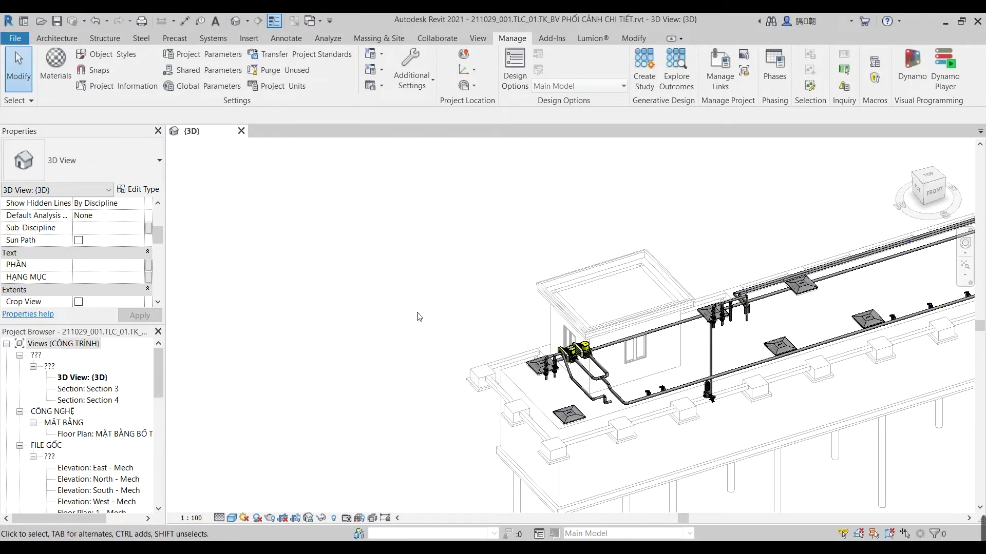
Step: Select all nine manhole covers across the roof and tank end
{"action": "scroll", "coordinate": [573, 387], "scroll_direction": "up", "scroll_amount": 3}
{"action": "left_click", "coordinate": [508, 342]}
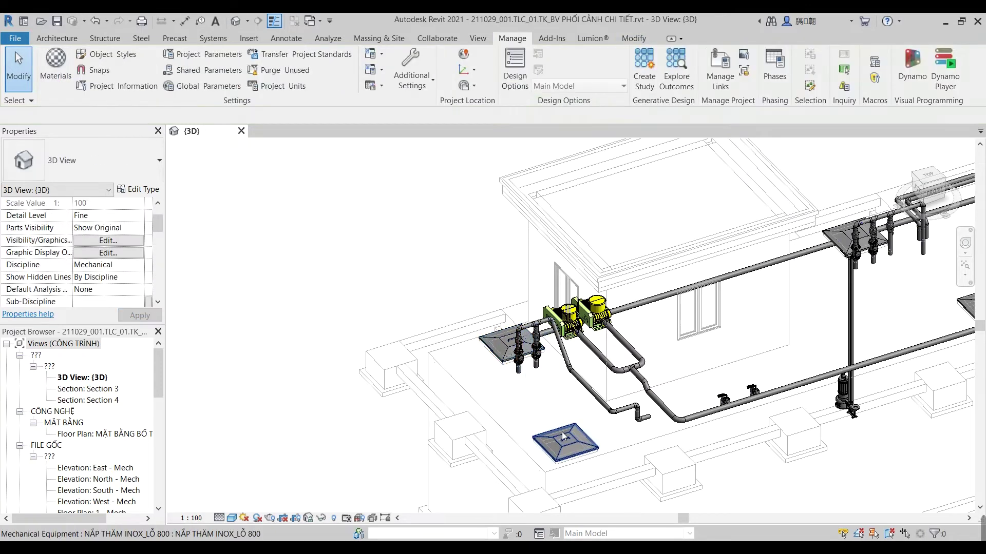
{"action": "left_click", "coordinate": [565, 442]}
{"action": "scroll", "coordinate": [518, 412], "scroll_direction": "down", "scroll_amount": 3}
{"action": "left_click", "coordinate": [711, 313], "text": "ctrl"}
{"action": "left_click", "coordinate": [811, 280], "text": "ctrl"}
{"action": "left_click", "coordinate": [785, 351], "text": "ctrl"}
{"action": "left_click", "coordinate": [887, 319], "text": "ctrl"}
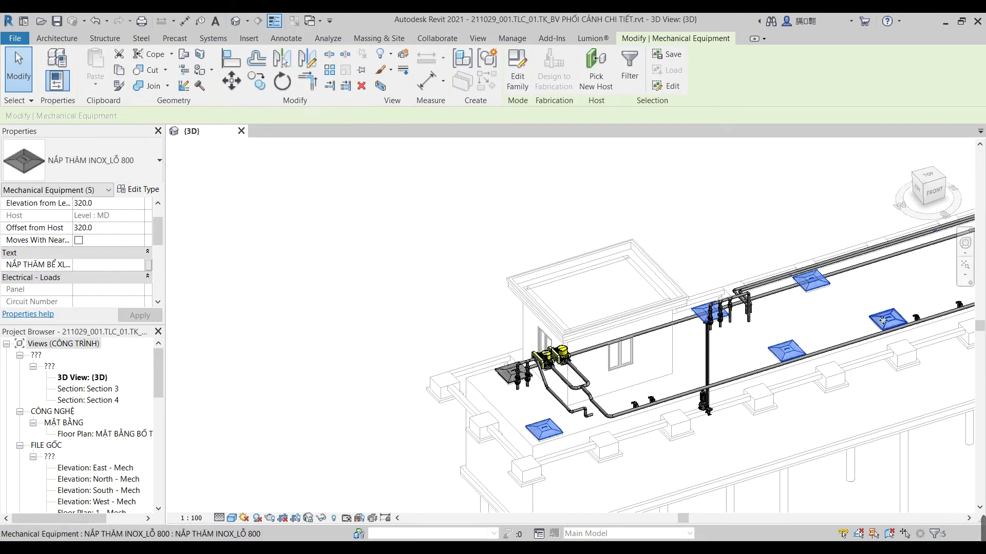
{"action": "middle_click_drag", "start_coordinate": [887, 319], "coordinate": [576, 404]}
{"action": "left_click", "coordinate": [577, 405], "text": "ctrl"}
{"action": "left_click", "coordinate": [633, 347], "text": "ctrl"}
{"action": "left_click", "coordinate": [653, 370], "text": "ctrl"}
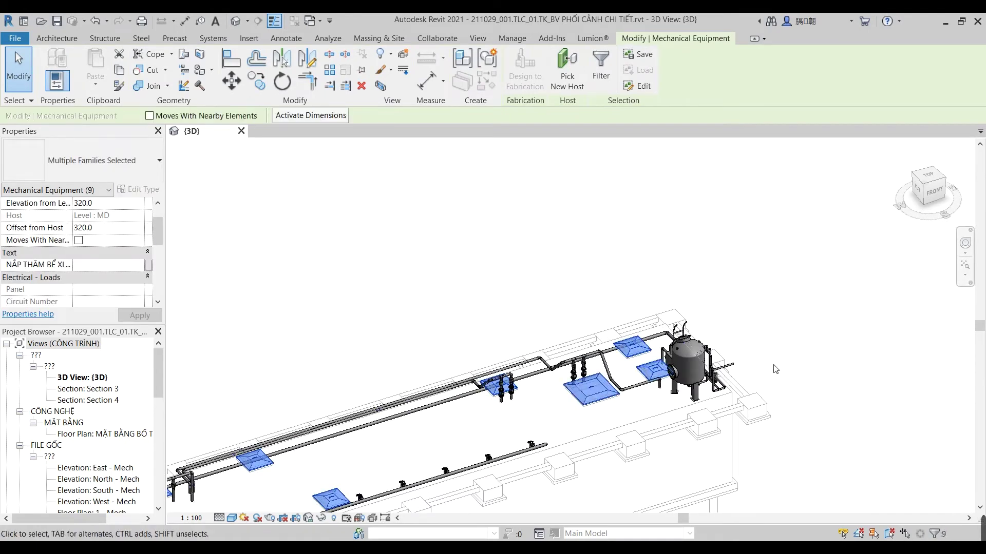
Step: Enter NẮP THĂM INOX in NẮP THĂM BỂ XLNT, deselect, and show the VG Filters list
{"action": "scroll", "coordinate": [653, 370], "scroll_direction": "down", "scroll_amount": 3}
{"action": "left_click", "coordinate": [122, 277]}
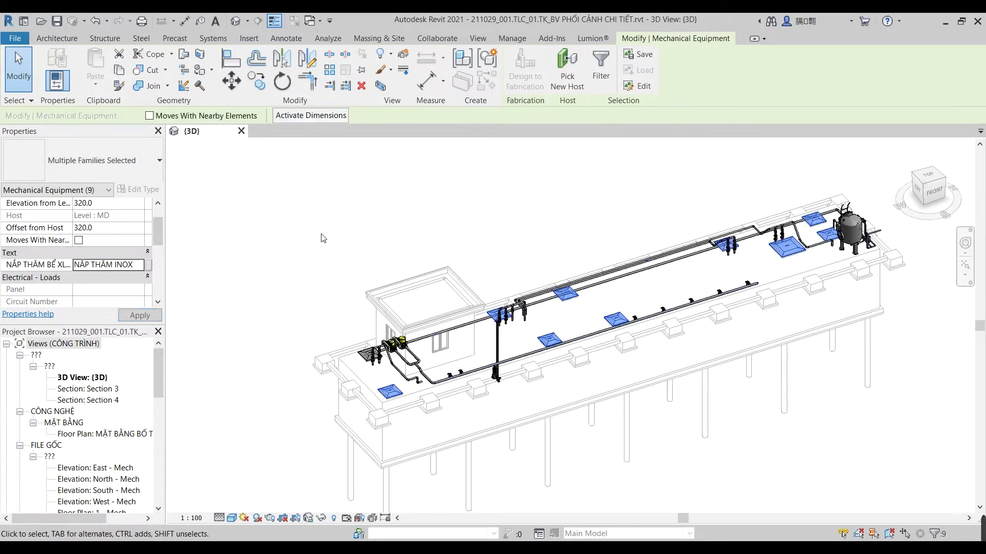
{"action": "left_click", "coordinate": [322, 235]}
{"action": "key", "text": "v"}
{"action": "key", "text": "g"}
{"action": "left_click", "coordinate": [558, 115]}
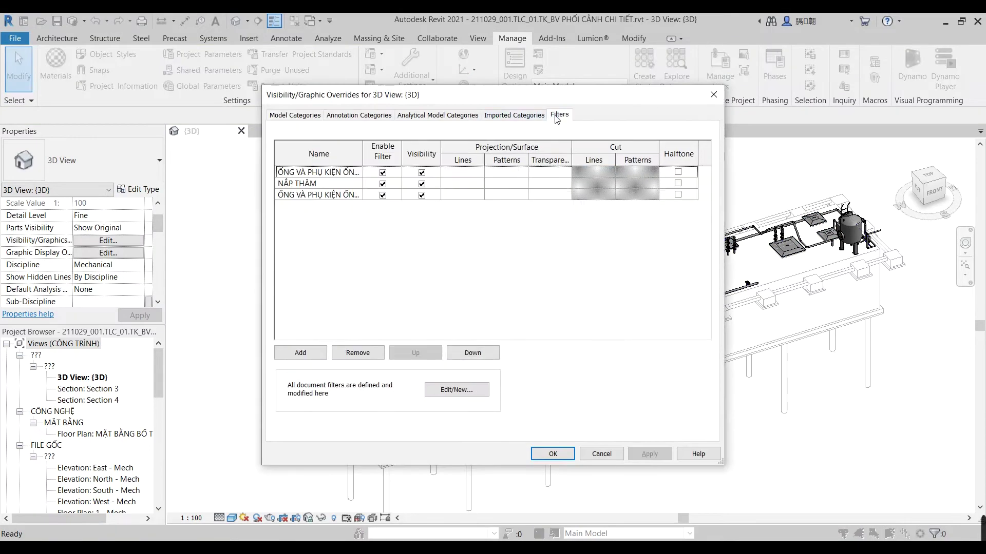
Step: Pick the NẮP THĂM filter, close Visibility/Graphics, and inspect the riser pump and air blower
{"action": "left_click", "coordinate": [383, 184]}
{"action": "left_click", "coordinate": [561, 448]}
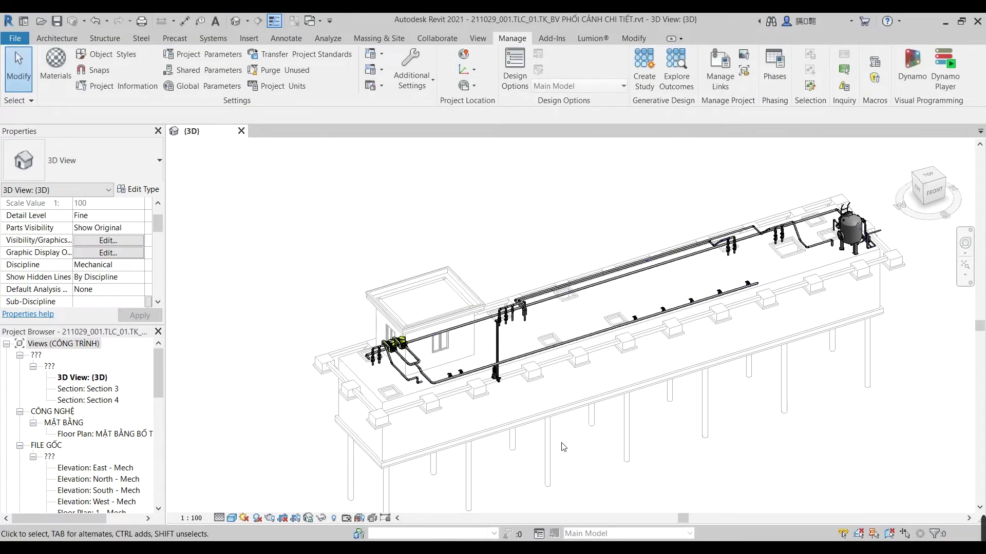
{"action": "scroll", "coordinate": [599, 356], "scroll_direction": "up", "scroll_amount": 2}
{"action": "scroll", "coordinate": [598, 356], "scroll_direction": "up", "scroll_amount": 3}
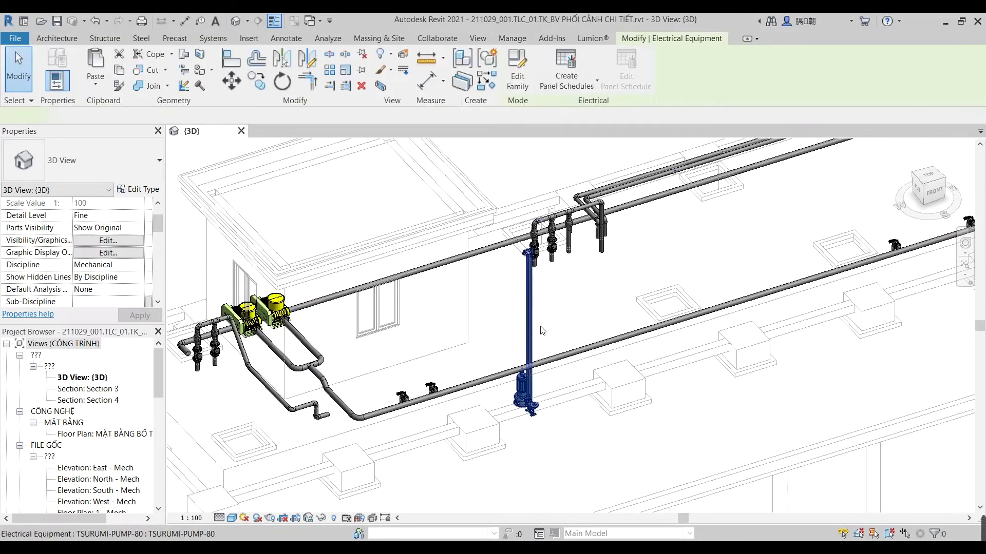
{"action": "left_click", "coordinate": [526, 334]}
{"action": "key", "text": "Escape"}
{"action": "left_click", "coordinate": [625, 348]}
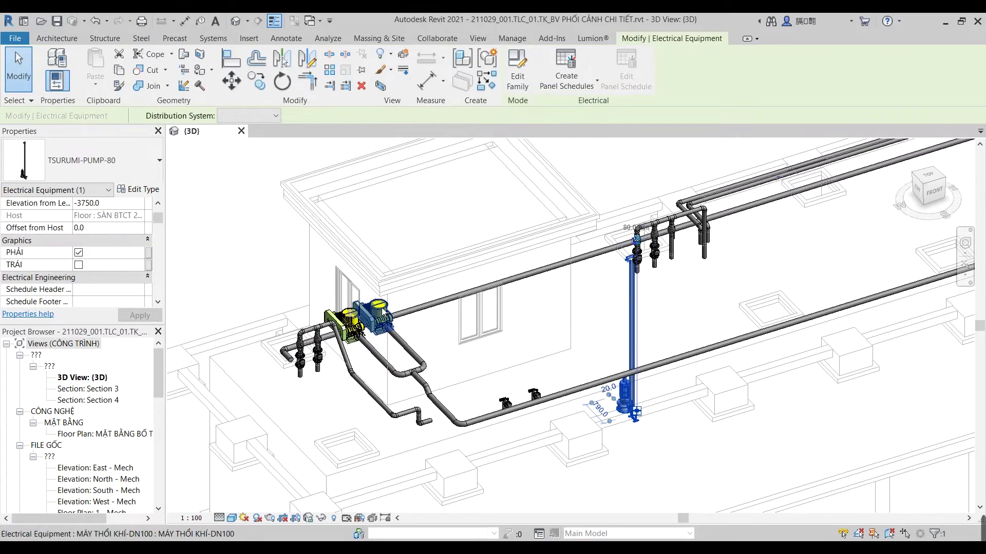
{"action": "left_click", "coordinate": [377, 314]}
{"action": "key", "text": "Escape"}
Step: Inspect a pipe near the tank while moving the view to the tank area
{"action": "scroll", "coordinate": [288, 393], "scroll_direction": "up", "scroll_amount": 4}
{"action": "left_click", "coordinate": [248, 398]}
{"action": "scroll", "coordinate": [248, 398], "scroll_direction": "down", "scroll_amount": 5}
{"action": "mouse_move", "coordinate": [531, 371]}
{"action": "middle_mouse_down"}
{"action": "mouse_move", "coordinate": [495, 381]}
{"action": "mouse_move", "coordinate": [769, 265]}
{"action": "mouse_move", "coordinate": [535, 357]}
{"action": "middle_mouse_up"}
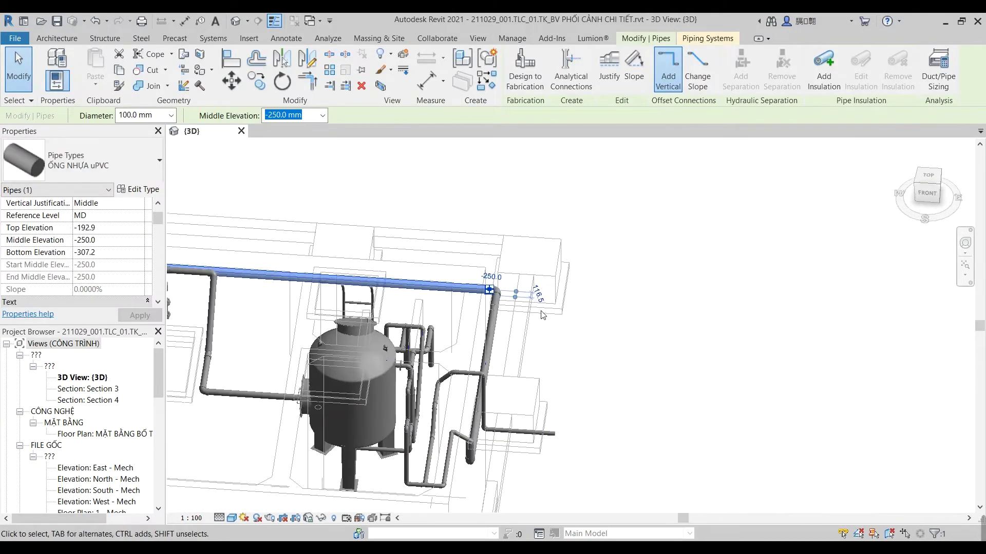
{"action": "key", "text": "Escape"}
{"action": "scroll", "coordinate": [535, 356], "scroll_direction": "down", "scroll_amount": 2}
{"action": "scroll", "coordinate": [535, 357], "scroll_direction": "down", "scroll_amount": 2}
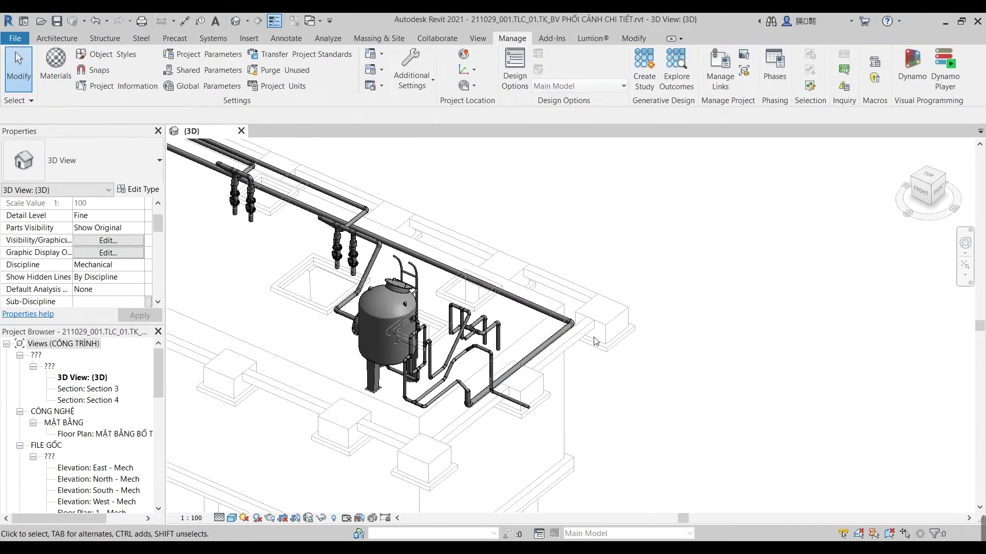
{"action": "scroll", "coordinate": [668, 349], "scroll_direction": "up", "scroll_amount": 2}
{"action": "scroll", "coordinate": [733, 347], "scroll_direction": "up", "scroll_amount": 2}
Step: Pan to the long pipe runs and equipment room, then inspect the blower unit
{"action": "middle_click_drag", "start_coordinate": [733, 346], "coordinate": [730, 368]}
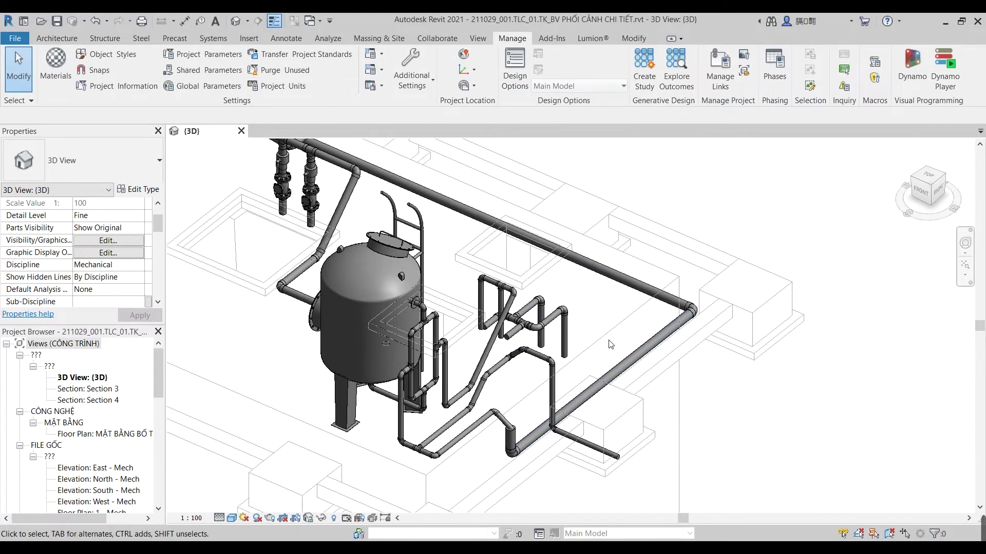
{"action": "scroll", "coordinate": [611, 344], "scroll_direction": "down", "scroll_amount": 2}
{"action": "scroll", "coordinate": [611, 344], "scroll_direction": "down", "scroll_amount": 2}
{"action": "scroll", "coordinate": [667, 355], "scroll_direction": "down", "scroll_amount": 1}
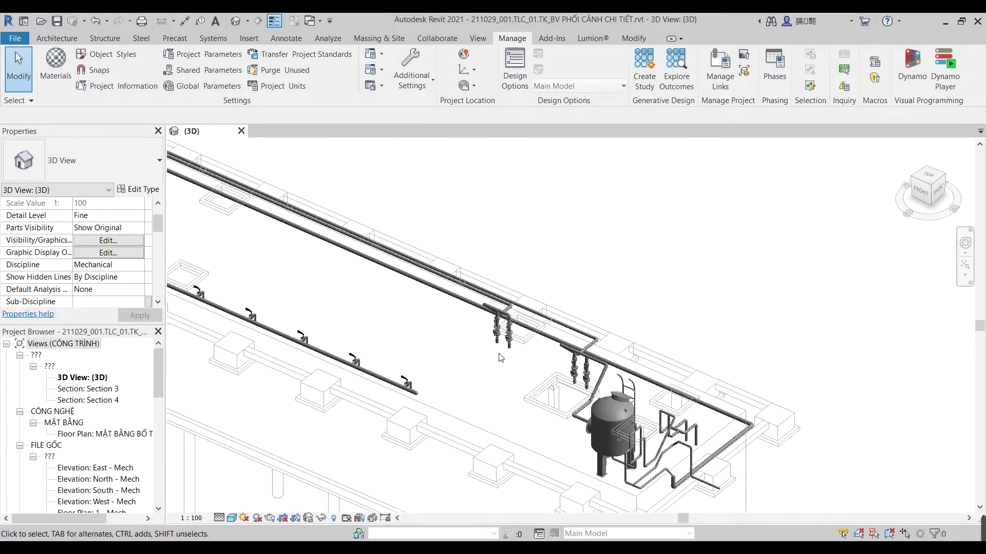
{"action": "middle_click_drag", "start_coordinate": [667, 354], "coordinate": [725, 367]}
{"action": "middle_click_drag", "start_coordinate": [572, 342], "coordinate": [656, 385]}
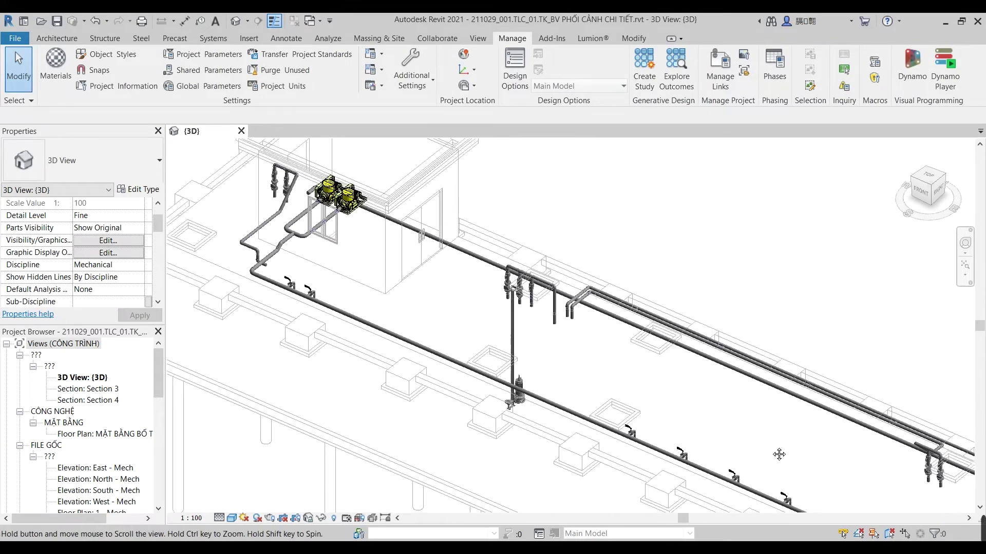
{"action": "scroll", "coordinate": [330, 218], "scroll_direction": "up", "scroll_amount": 2}
{"action": "scroll", "coordinate": [359, 257], "scroll_direction": "down", "scroll_amount": 2}
{"action": "scroll", "coordinate": [385, 287], "scroll_direction": "down", "scroll_amount": 1}
{"action": "scroll", "coordinate": [409, 316], "scroll_direction": "down", "scroll_amount": 1}
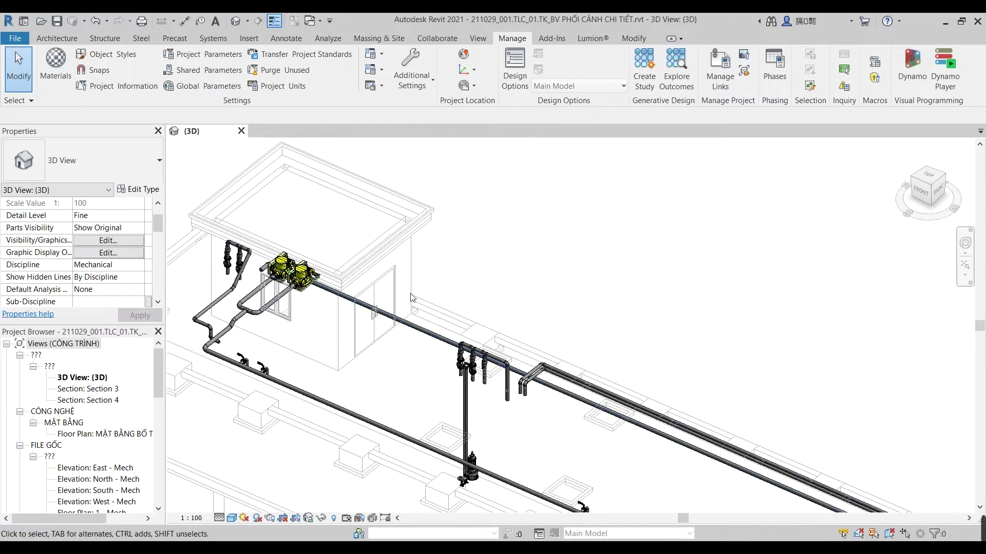
{"action": "left_click", "coordinate": [311, 272]}
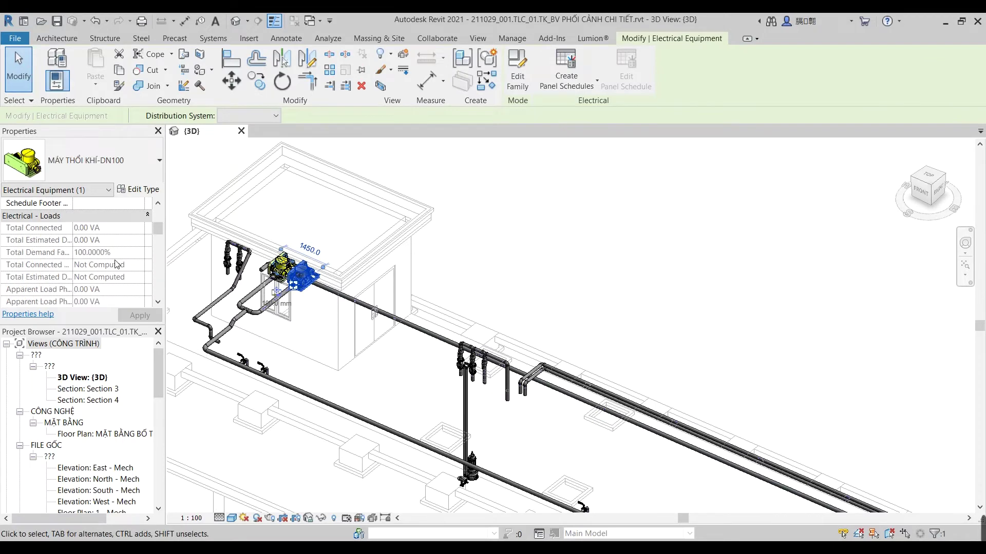
{"action": "key", "text": "Escape"}
Step: Close Visibility/Graphics and bring up the Project Parameters list
{"action": "key", "text": "v"}
{"action": "key", "text": "v"}
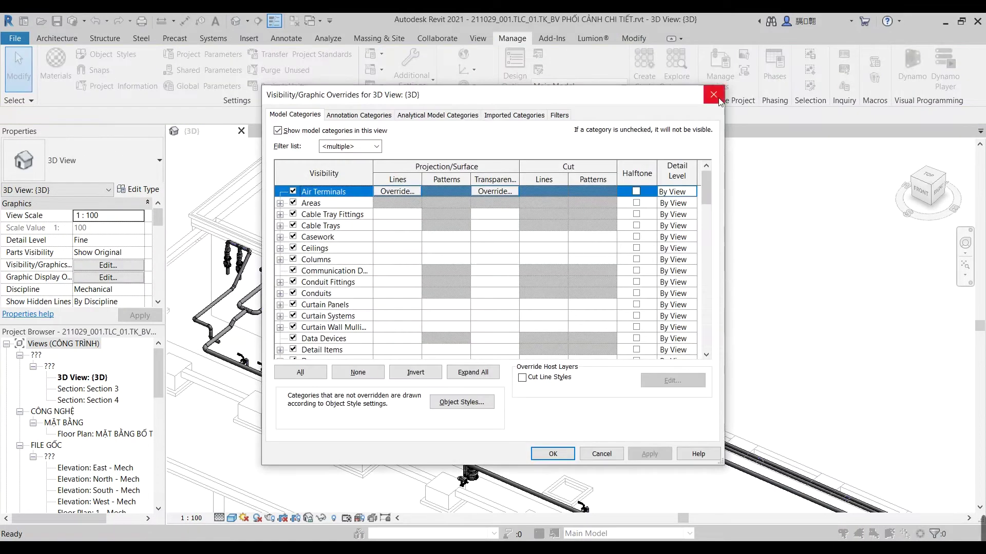
{"action": "left_click", "coordinate": [713, 94]}
{"action": "left_click", "coordinate": [216, 61]}
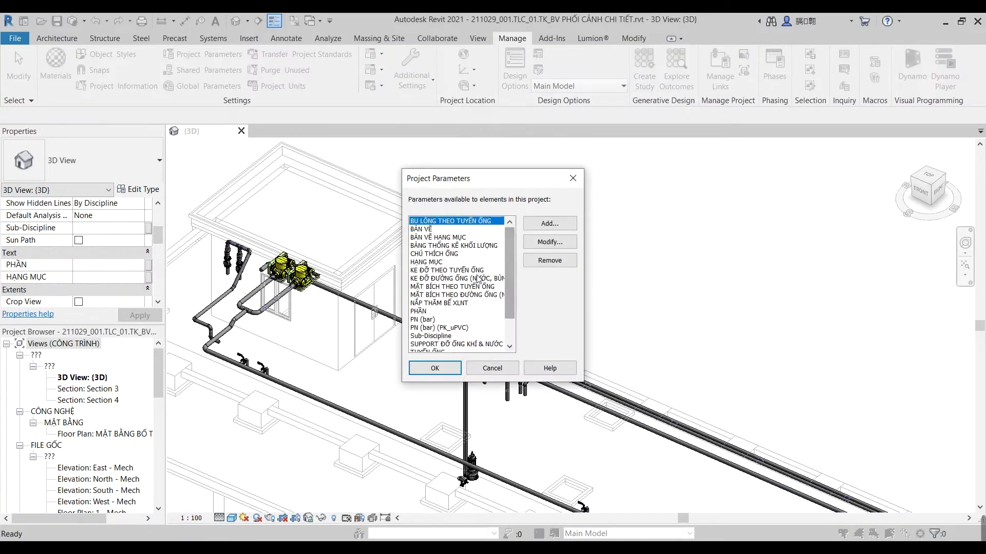
{"action": "scroll", "coordinate": [489, 273], "scroll_direction": "down", "scroll_amount": 3}
{"action": "scroll", "coordinate": [490, 273], "scroll_direction": "up", "scroll_amount": 2}
{"action": "scroll", "coordinate": [489, 273], "scroll_direction": "up", "scroll_amount": 2}
Step: Create TB TRẠM XLNT as a Text instance parameter for Electrical Equipment
{"action": "left_click", "coordinate": [549, 223]}
{"action": "type", "text": "TB TRAM XLNT"}
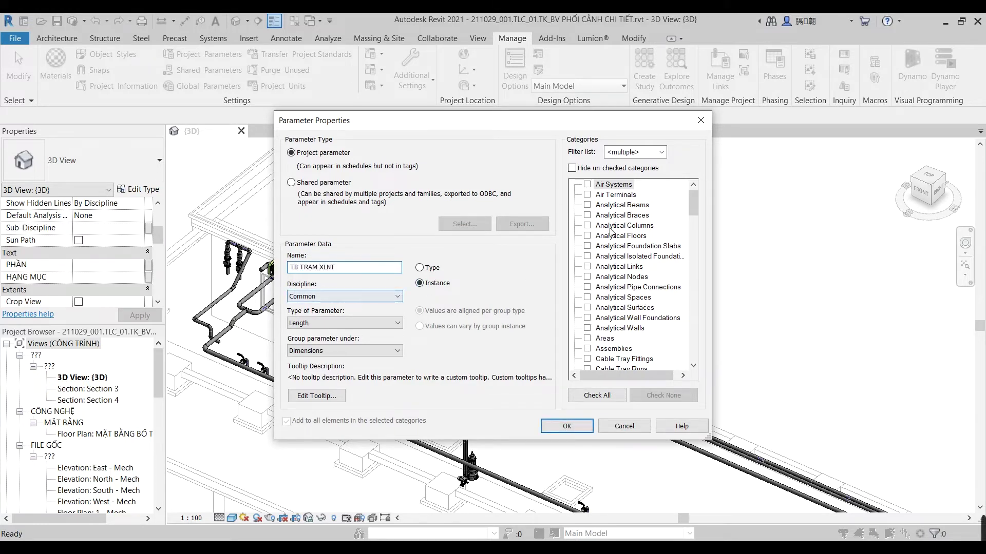
{"action": "scroll", "coordinate": [631, 303], "scroll_direction": "down", "scroll_amount": 2}
{"action": "scroll", "coordinate": [632, 303], "scroll_direction": "down", "scroll_amount": 5}
{"action": "scroll", "coordinate": [632, 303], "scroll_direction": "down", "scroll_amount": 3}
{"action": "left_click", "coordinate": [587, 308]}
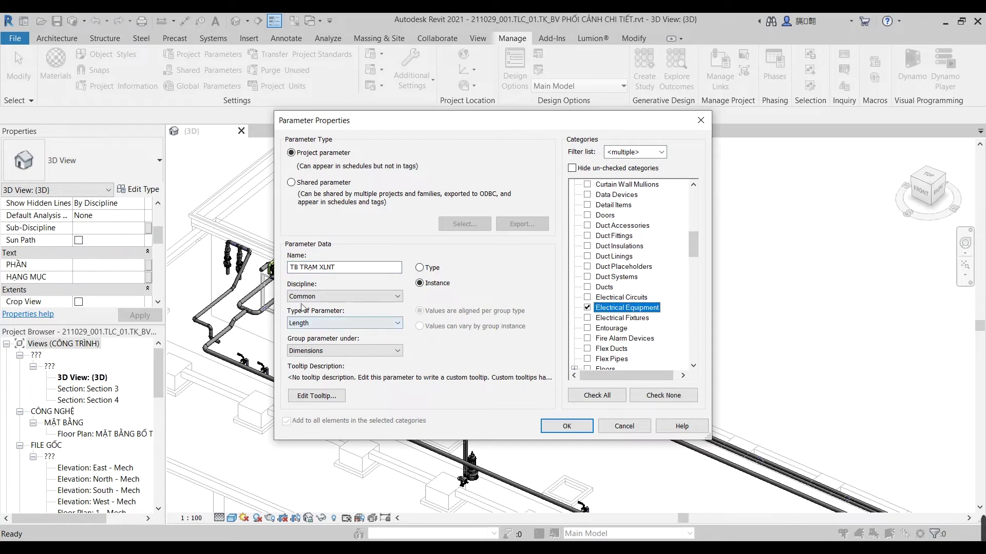
{"action": "left_click", "coordinate": [390, 323]}
{"action": "left_click", "coordinate": [359, 332]}
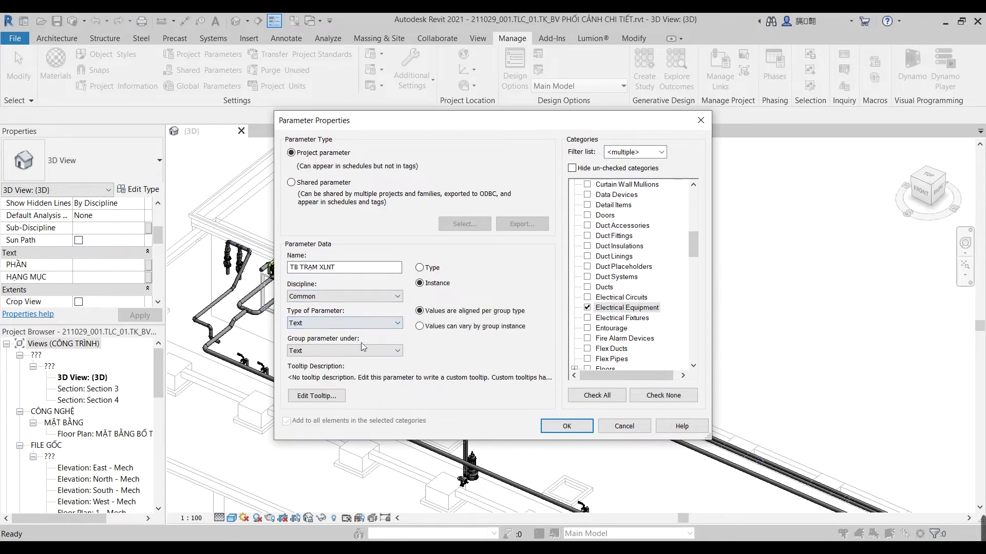
{"action": "left_click", "coordinate": [559, 427]}
{"action": "left_click", "coordinate": [435, 368]}
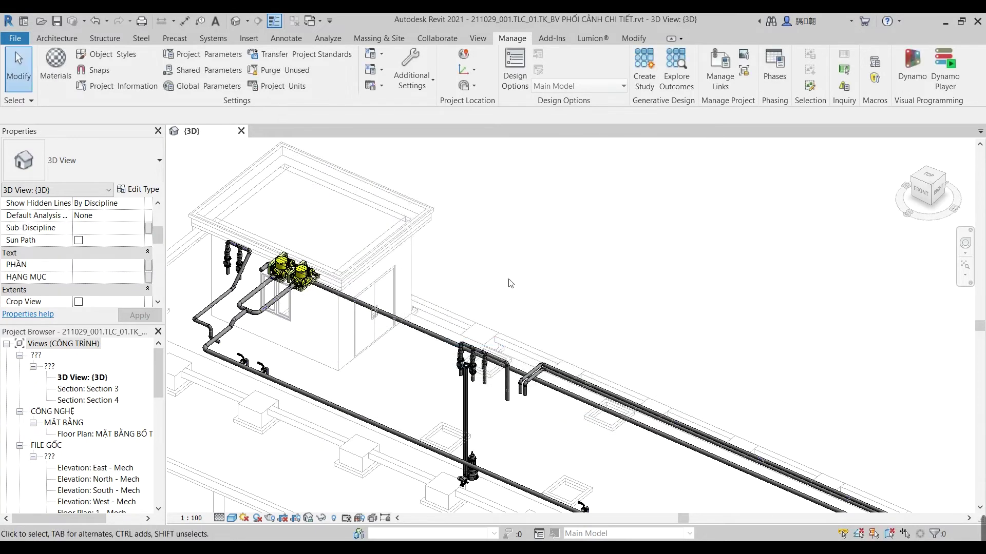
Step: Select both blower units
{"action": "left_click", "coordinate": [296, 280]}
{"action": "scroll", "coordinate": [277, 290], "scroll_direction": "up", "scroll_amount": 3}
{"action": "left_click", "coordinate": [288, 272], "text": "ctrl"}
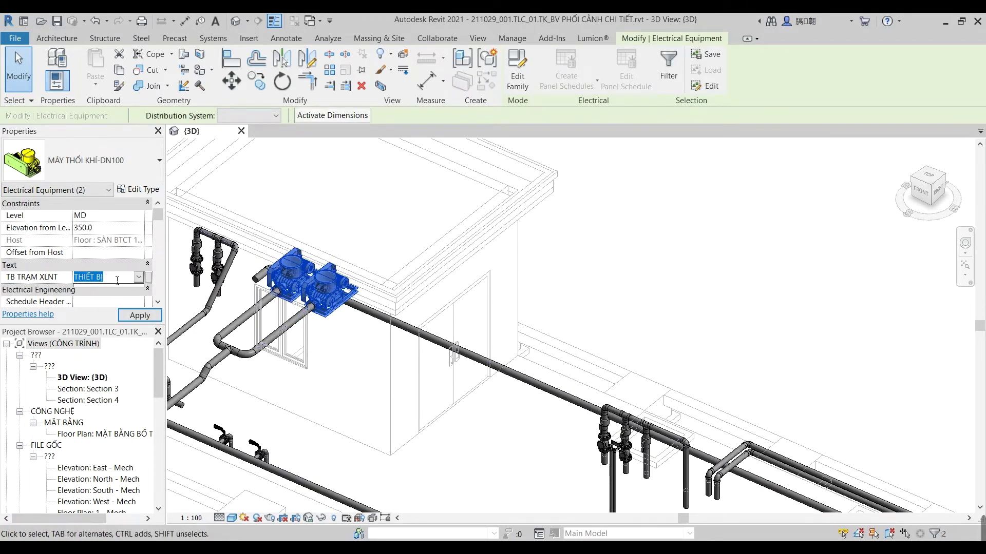
Step: Give the filter tank and riser pump THIẾT BỊ in TB TRẠM XLNT
{"action": "key", "text": "Escape"}
{"action": "scroll", "coordinate": [372, 221], "scroll_direction": "down", "scroll_amount": 3}
{"action": "scroll", "coordinate": [618, 322], "scroll_direction": "up", "scroll_amount": 4}
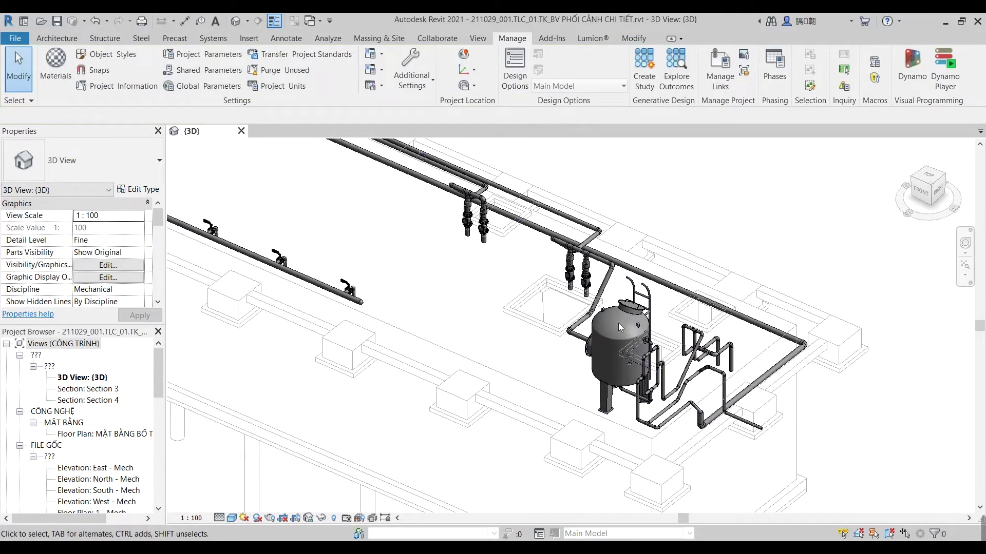
{"action": "left_click", "coordinate": [618, 322]}
{"action": "scroll", "coordinate": [691, 371], "scroll_direction": "down", "scroll_amount": 5}
{"action": "left_click", "coordinate": [542, 308], "text": "ctrl"}
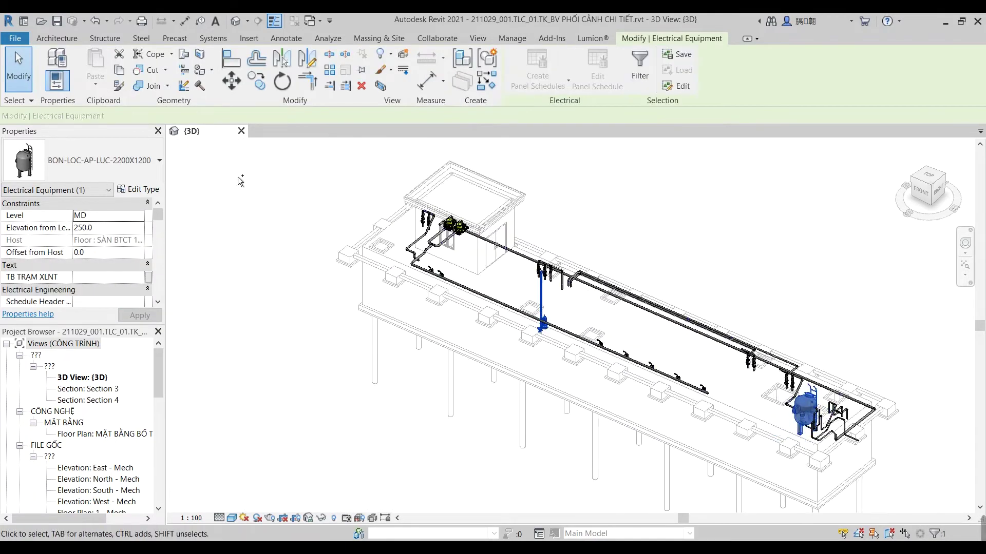
{"action": "left_click", "coordinate": [140, 273]}
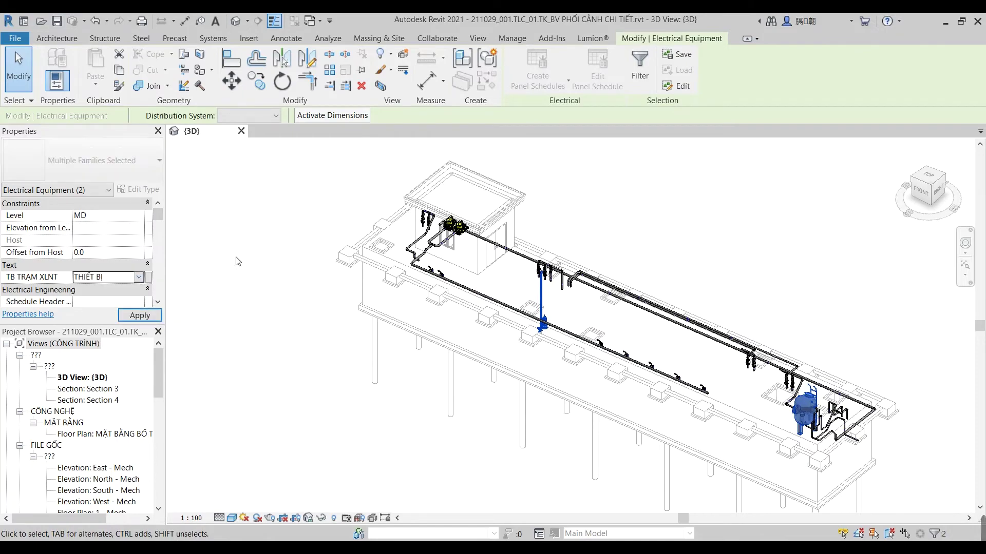
{"action": "key", "text": "Escape"}
Step: Zoom and pan the 3D view over to another pipe area
{"action": "scroll", "coordinate": [519, 320], "scroll_direction": "up", "scroll_amount": 3}
{"action": "scroll", "coordinate": [519, 320], "scroll_direction": "up", "scroll_amount": 3}
{"action": "scroll", "coordinate": [519, 320], "scroll_direction": "down", "scroll_amount": 3}
{"action": "middle_click_drag", "start_coordinate": [520, 320], "coordinate": [390, 256]}
{"action": "scroll", "coordinate": [329, 231], "scroll_direction": "up", "scroll_amount": 3}
Step: Trial-select a short pipe branch and the valve group, then clear both selections
{"action": "left_click", "coordinate": [296, 238]}
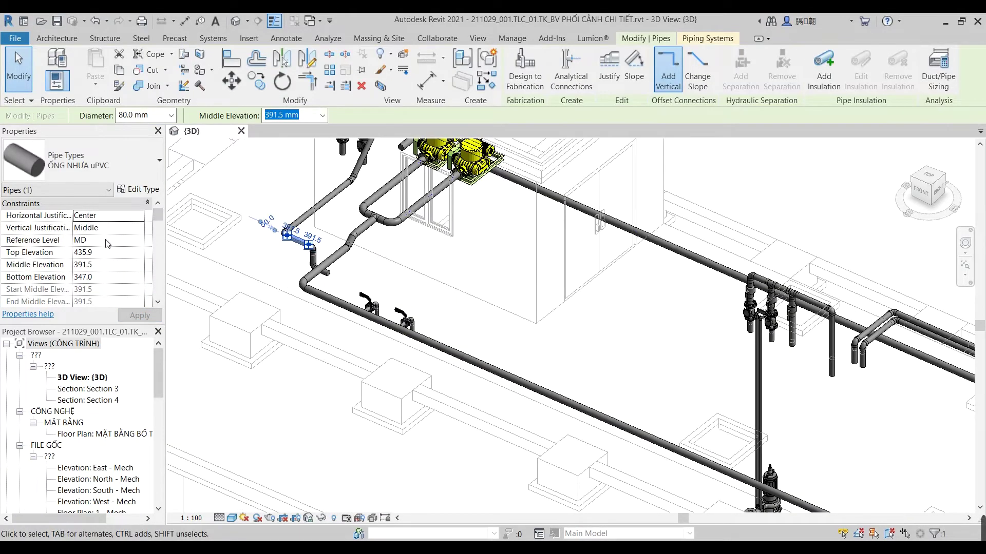
{"action": "scroll", "coordinate": [107, 244], "scroll_direction": "down", "scroll_amount": 3}
{"action": "left_click", "coordinate": [108, 202]}
{"action": "left_click", "coordinate": [108, 226]}
{"action": "middle_click_drag", "start_coordinate": [876, 343], "coordinate": [649, 353]}
{"action": "key", "text": "Escape"}
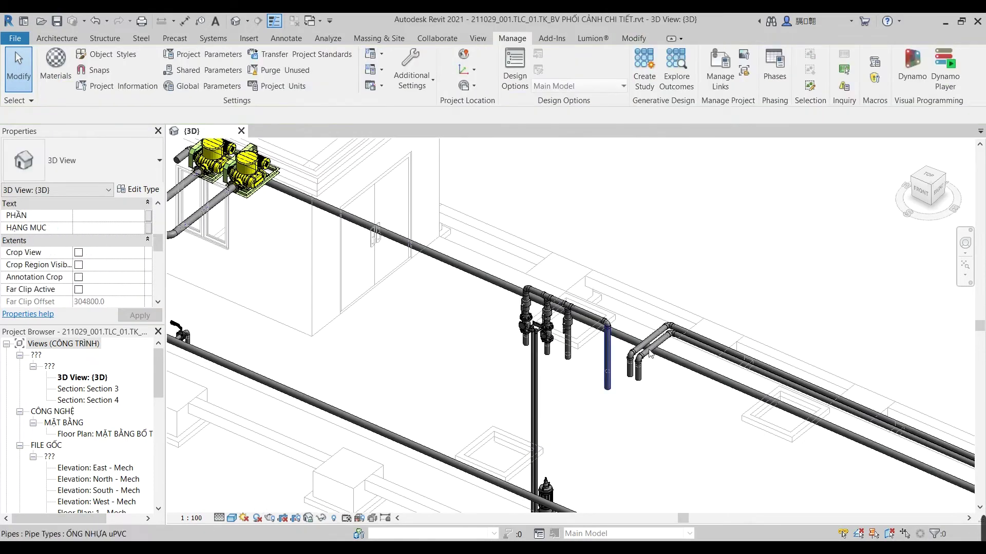
{"action": "scroll", "coordinate": [650, 354], "scroll_direction": "up", "scroll_amount": 3}
{"action": "scroll", "coordinate": [532, 381], "scroll_direction": "up", "scroll_amount": 2}
{"action": "middle_click_drag", "start_coordinate": [514, 334], "coordinate": [352, 184]}
{"action": "left_click_drag", "start_coordinate": [352, 184], "coordinate": [573, 447]}
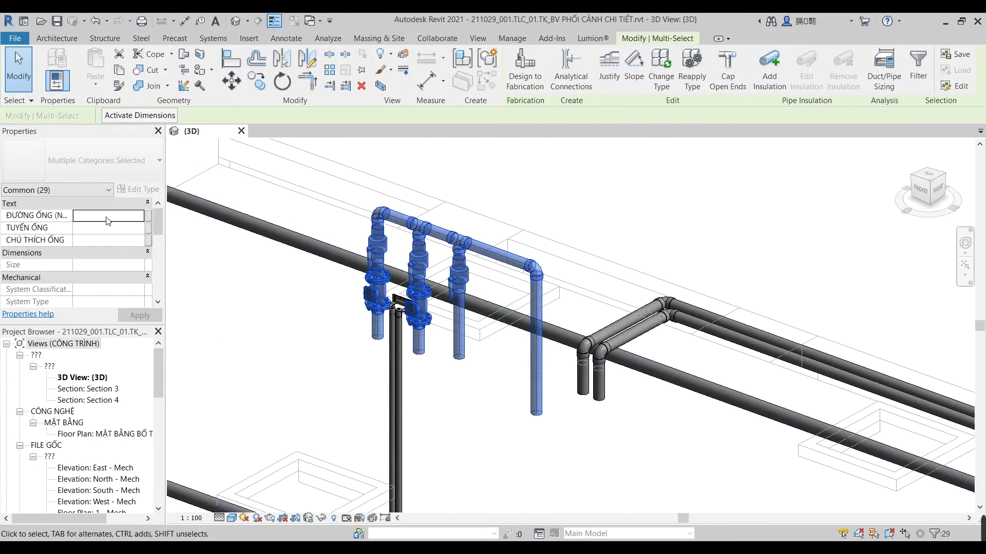
{"action": "key", "text": "Escape"}
Step: Window-select the valve group and its connected pipes
{"action": "scroll", "coordinate": [562, 264], "scroll_direction": "down", "scroll_amount": 2}
{"action": "scroll", "coordinate": [548, 349], "scroll_direction": "down", "scroll_amount": 2}
{"action": "scroll", "coordinate": [549, 349], "scroll_direction": "down", "scroll_amount": 1}
{"action": "middle_click_drag", "start_coordinate": [548, 349], "coordinate": [444, 411], "text": "shift"}
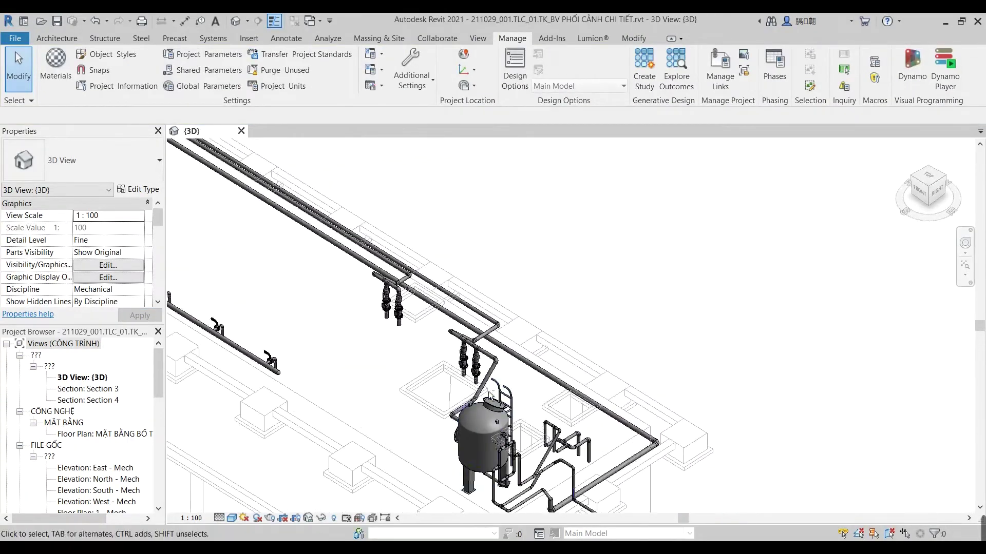
{"action": "scroll", "coordinate": [444, 411], "scroll_direction": "up", "scroll_amount": 2}
{"action": "middle_click_drag", "start_coordinate": [444, 410], "coordinate": [477, 270]}
{"action": "scroll", "coordinate": [476, 271], "scroll_direction": "up", "scroll_amount": 3}
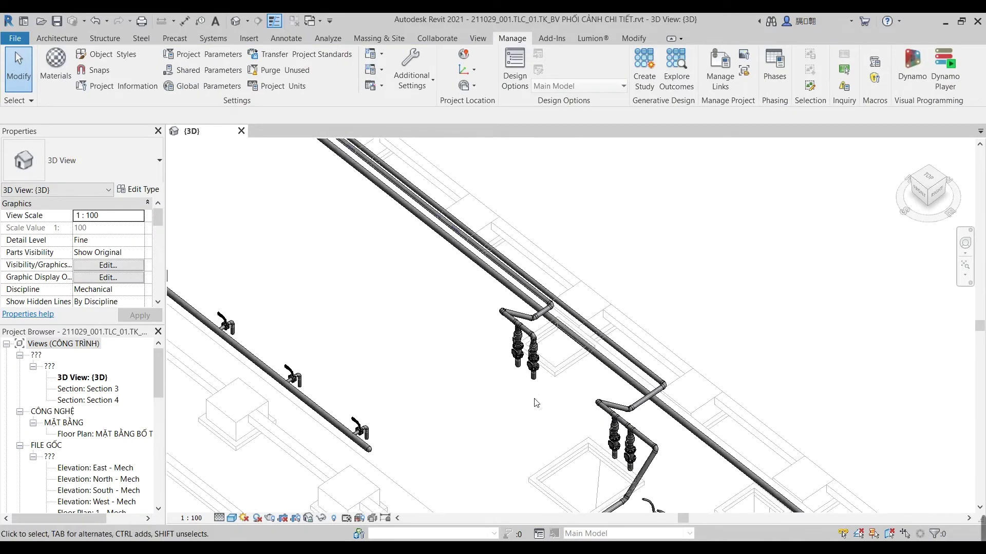
{"action": "scroll", "coordinate": [477, 271], "scroll_direction": "up", "scroll_amount": 1}
{"action": "left_click_drag", "start_coordinate": [459, 242], "coordinate": [562, 410]}
Step: Add the elbow and extra pipe pieces, then set ĐƯỜNG ỐNG to ĐƯỜNG ỐNG BÙN
{"action": "scroll", "coordinate": [513, 334], "scroll_direction": "up", "scroll_amount": 2}
{"action": "middle_click_drag", "start_coordinate": [514, 334], "coordinate": [439, 268]}
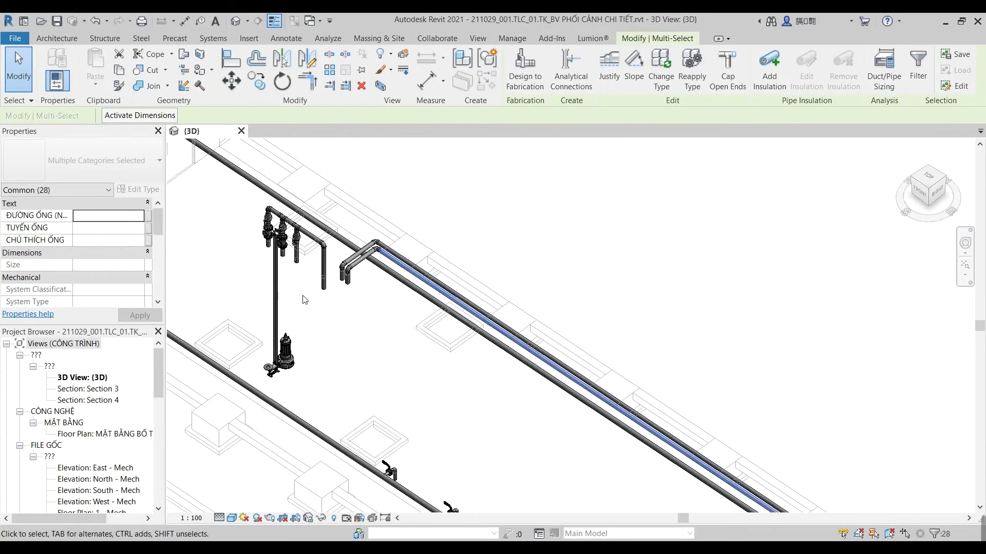
{"action": "scroll", "coordinate": [440, 269], "scroll_direction": "up", "scroll_amount": 2}
{"action": "left_click", "coordinate": [437, 236], "text": "ctrl"}
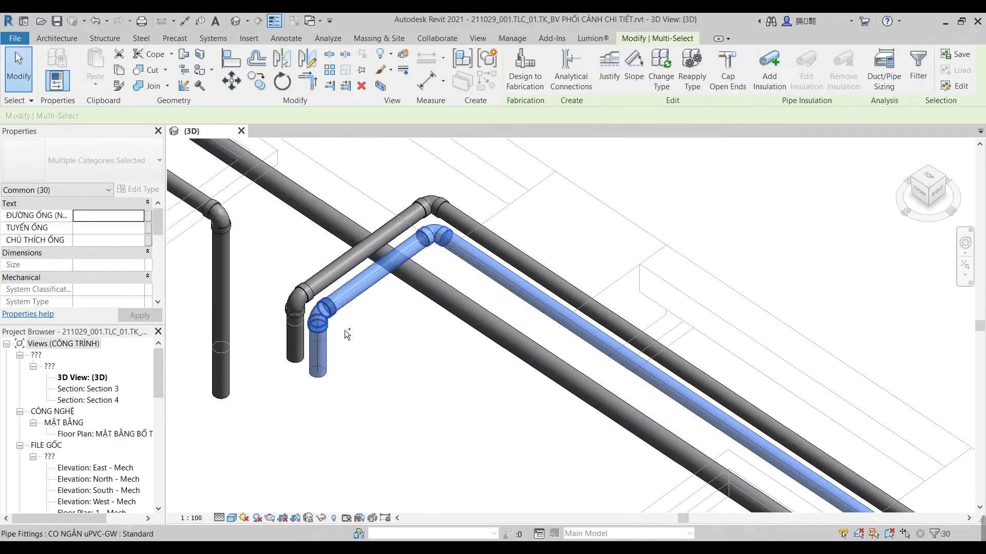
{"action": "left_click", "coordinate": [319, 315], "text": "ctrl"}
{"action": "scroll", "coordinate": [319, 315], "scroll_direction": "down", "scroll_amount": 5}
{"action": "key", "text": "ctrl+v"}
{"action": "key", "text": "Return"}
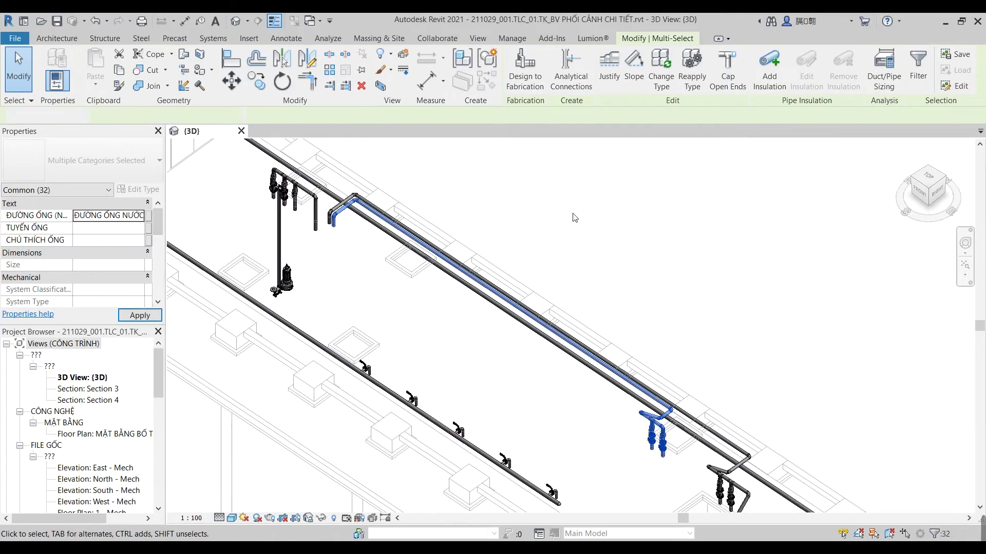
{"action": "key", "text": "Escape"}
Step: Tag the pipe branch near the tank, diagonal and vertical pipes as ĐƯỜNG ỐNG BÙN
{"action": "scroll", "coordinate": [526, 273], "scroll_direction": "up", "scroll_amount": 4}
{"action": "left_click", "coordinate": [526, 273]}
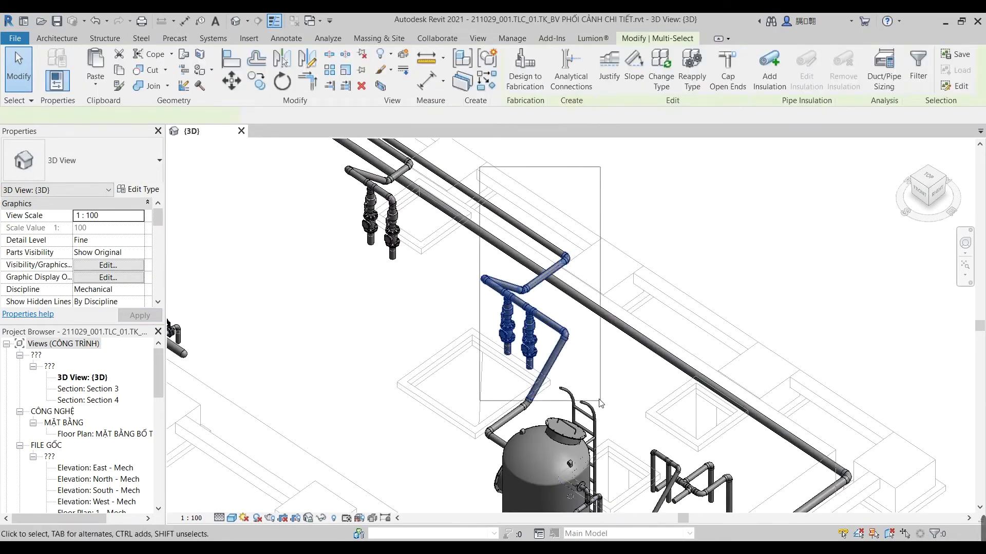
{"action": "middle_click_drag", "start_coordinate": [526, 274], "coordinate": [612, 397], "text": "shift"}
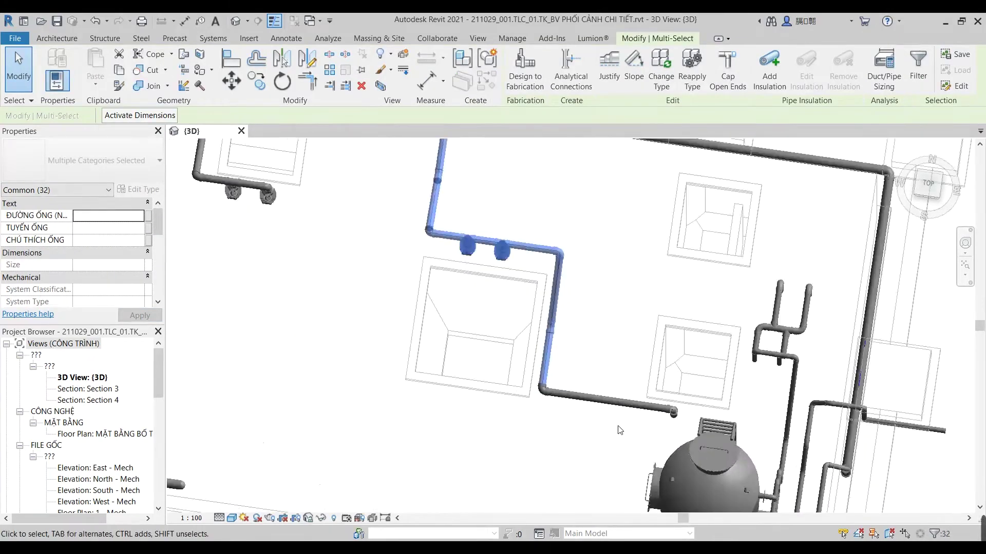
{"action": "mouse_move", "coordinate": [612, 397]}
{"action": "middle_mouse_down", "text": "shift"}
{"action": "mouse_move", "coordinate": [545, 385]}
{"action": "mouse_move", "coordinate": [521, 275]}
{"action": "middle_mouse_up", "text": "shift"}
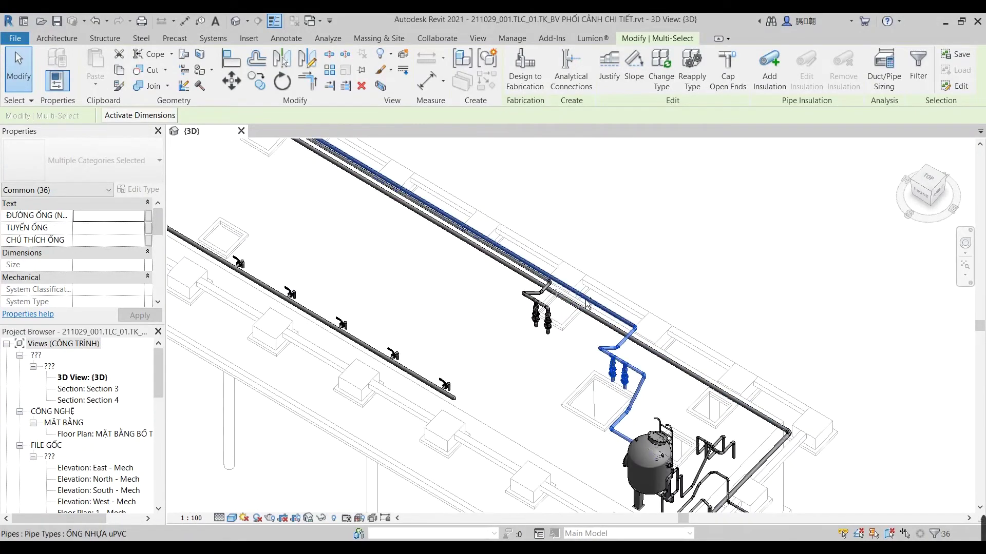
{"action": "scroll", "coordinate": [521, 275], "scroll_direction": "up", "scroll_amount": 3}
{"action": "scroll", "coordinate": [552, 337], "scroll_direction": "up", "scroll_amount": 2}
{"action": "left_click", "coordinate": [553, 337], "text": "ctrl"}
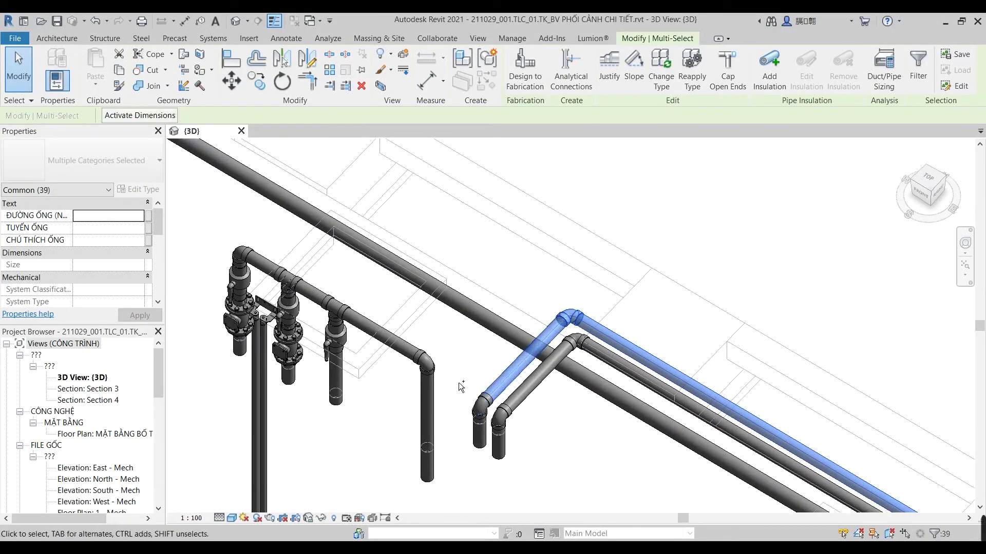
{"action": "left_click_drag", "start_coordinate": [460, 377], "coordinate": [501, 477], "text": "ctrl"}
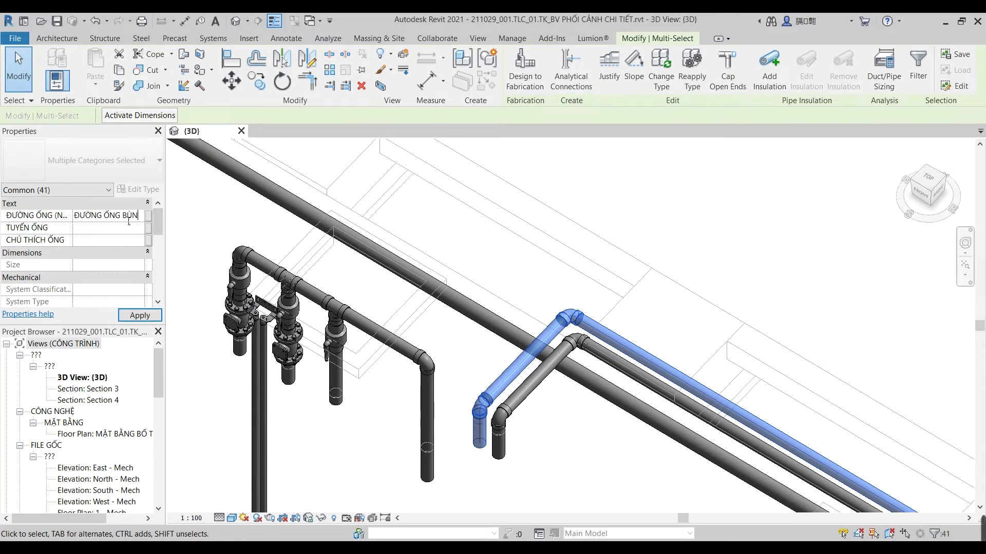
{"action": "key", "text": "Escape"}
Step: Select a long pipe to check its pipeline tag
{"action": "scroll", "coordinate": [564, 328], "scroll_direction": "down", "scroll_amount": 5}
{"action": "scroll", "coordinate": [564, 328], "scroll_direction": "up", "scroll_amount": 2}
{"action": "left_click", "coordinate": [564, 347]}
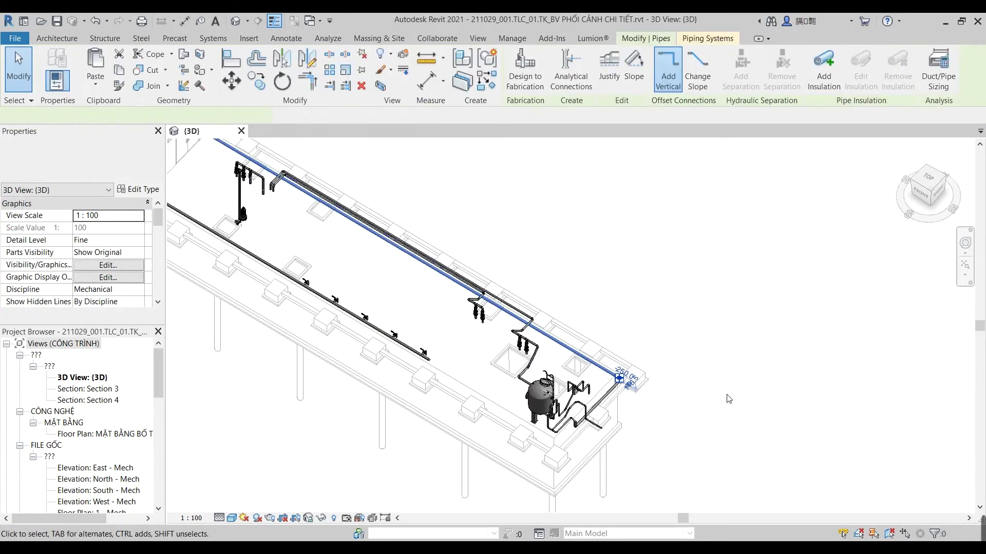
Step: Try selecting individual pipes near the tank, clearing each selection
{"action": "scroll", "coordinate": [104, 259], "scroll_direction": "down", "scroll_amount": 3}
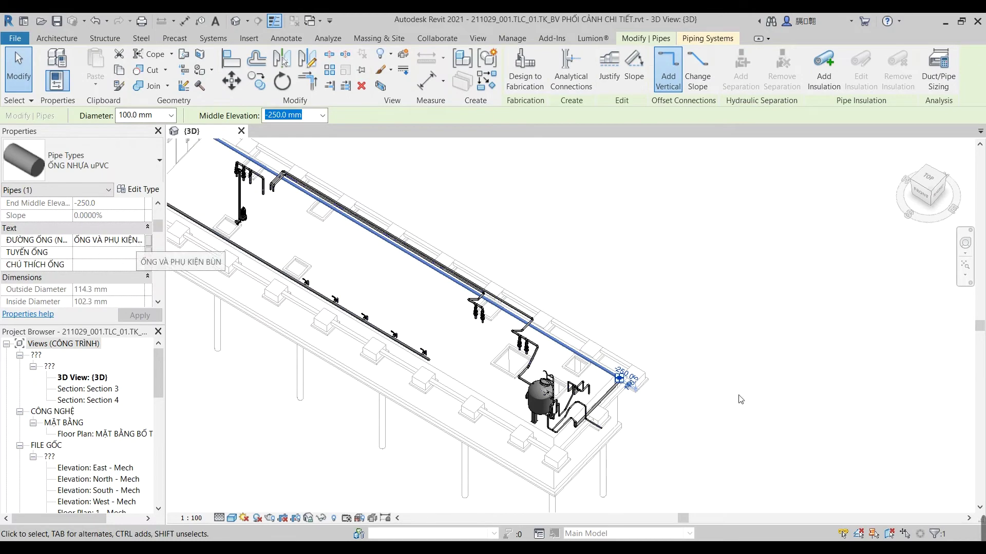
{"action": "scroll", "coordinate": [564, 390], "scroll_direction": "up", "scroll_amount": 5}
{"action": "key", "text": "Escape"}
{"action": "left_click", "coordinate": [554, 334]}
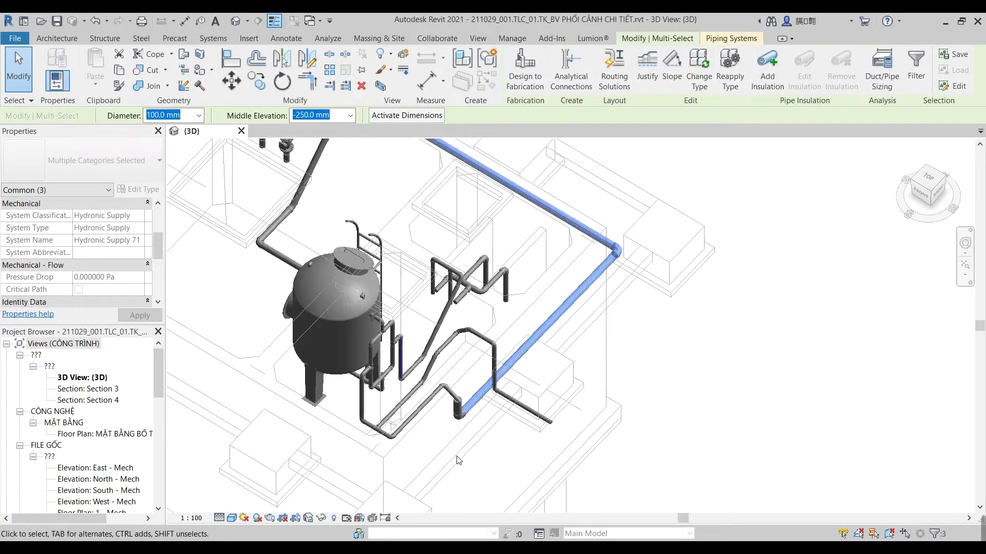
{"action": "left_click", "coordinate": [457, 406]}
{"action": "key", "text": "Escape"}
{"action": "left_click", "coordinate": [277, 215]}
{"action": "left_click", "coordinate": [138, 240]}
{"action": "key", "text": "Escape"}
{"action": "key", "text": "Escape"}
Step: Select the long pipe run and the elbow near the pumps, then clear it
{"action": "left_click", "coordinate": [477, 390]}
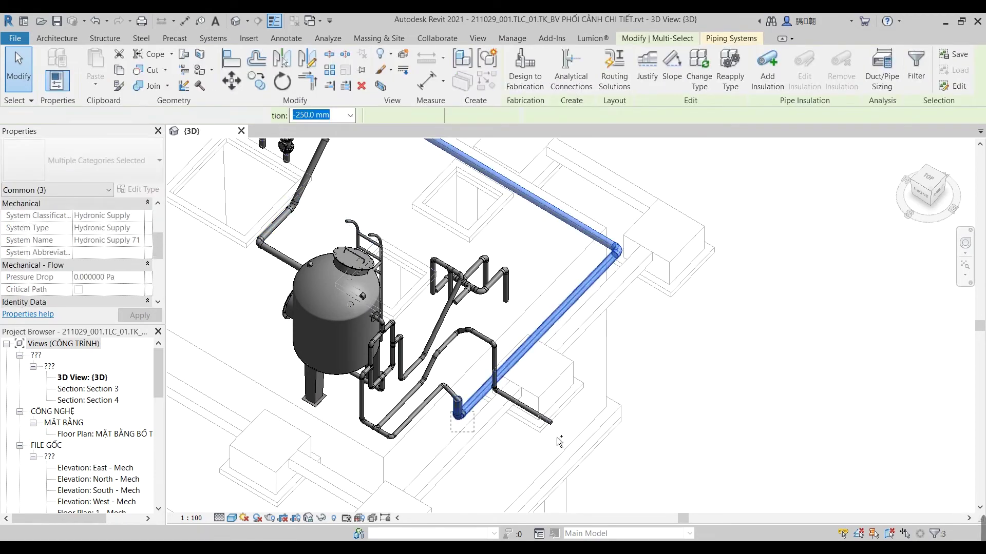
{"action": "scroll", "coordinate": [644, 356], "scroll_direction": "down", "scroll_amount": 5}
{"action": "scroll", "coordinate": [323, 282], "scroll_direction": "up", "scroll_amount": 5}
{"action": "scroll", "coordinate": [323, 282], "scroll_direction": "up", "scroll_amount": 4}
{"action": "left_click", "coordinate": [403, 311], "text": "ctrl"}
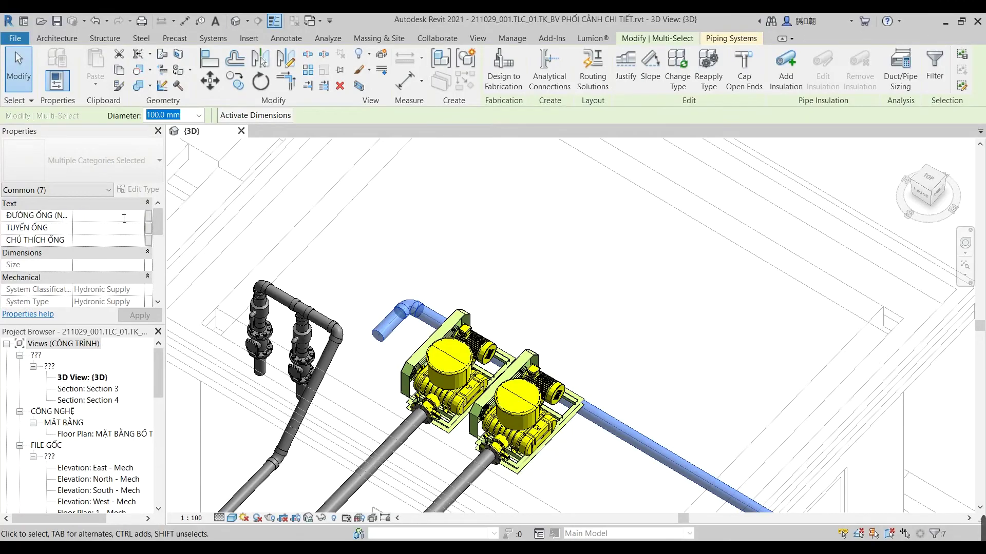
{"action": "key", "text": "Escape"}
Step: Move to another pipe area and select a short pipe to inspect its tag
{"action": "scroll", "coordinate": [636, 310], "scroll_direction": "down", "scroll_amount": 5}
{"action": "scroll", "coordinate": [482, 294], "scroll_direction": "up", "scroll_amount": 5}
{"action": "middle_click_drag", "start_coordinate": [462, 231], "coordinate": [481, 294]}
{"action": "scroll", "coordinate": [482, 294], "scroll_direction": "down", "scroll_amount": 5}
{"action": "scroll", "coordinate": [513, 287], "scroll_direction": "up", "scroll_amount": 4}
{"action": "scroll", "coordinate": [564, 287], "scroll_direction": "up", "scroll_amount": 2}
{"action": "left_click", "coordinate": [624, 283]}
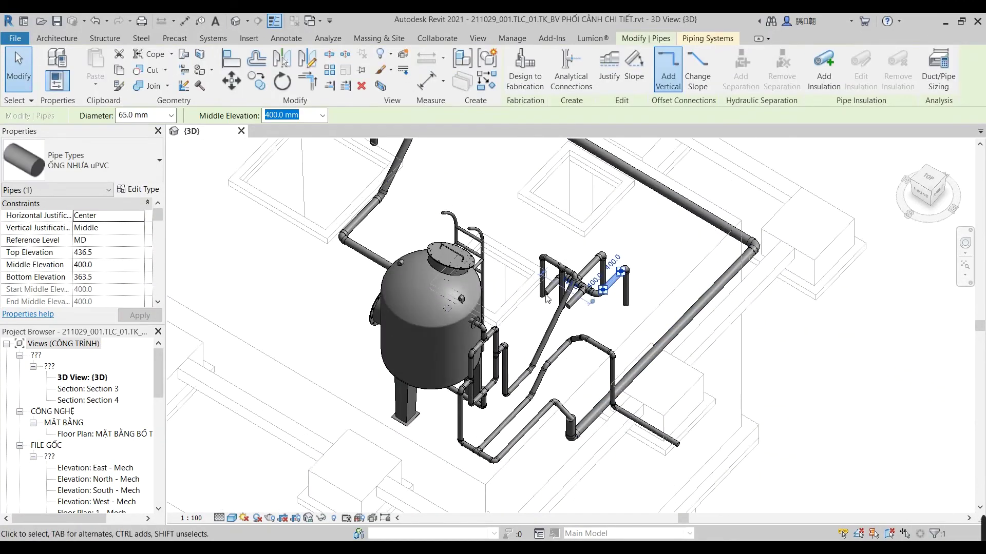
{"action": "scroll", "coordinate": [132, 243], "scroll_direction": "down", "scroll_amount": 2}
{"action": "scroll", "coordinate": [132, 242], "scroll_direction": "down", "scroll_amount": 2}
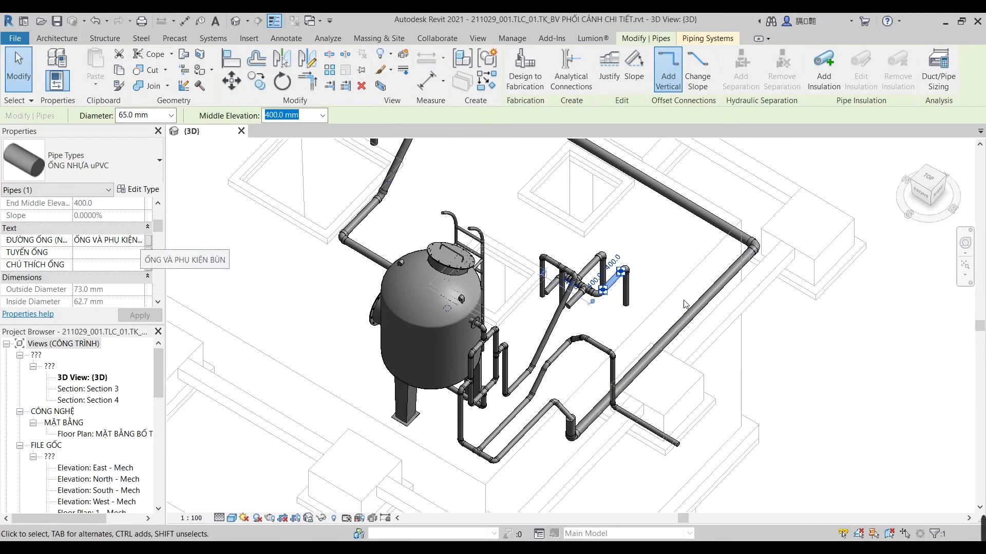
Step: Select the pipe cluster, diagonal, arched, vertical and horizontal pipes around the tank
{"action": "left_click_drag", "start_coordinate": [641, 241], "coordinate": [547, 356]}
{"action": "scroll", "coordinate": [580, 401], "scroll_direction": "up", "scroll_amount": 3}
{"action": "left_click_drag", "start_coordinate": [594, 295], "coordinate": [507, 219]}
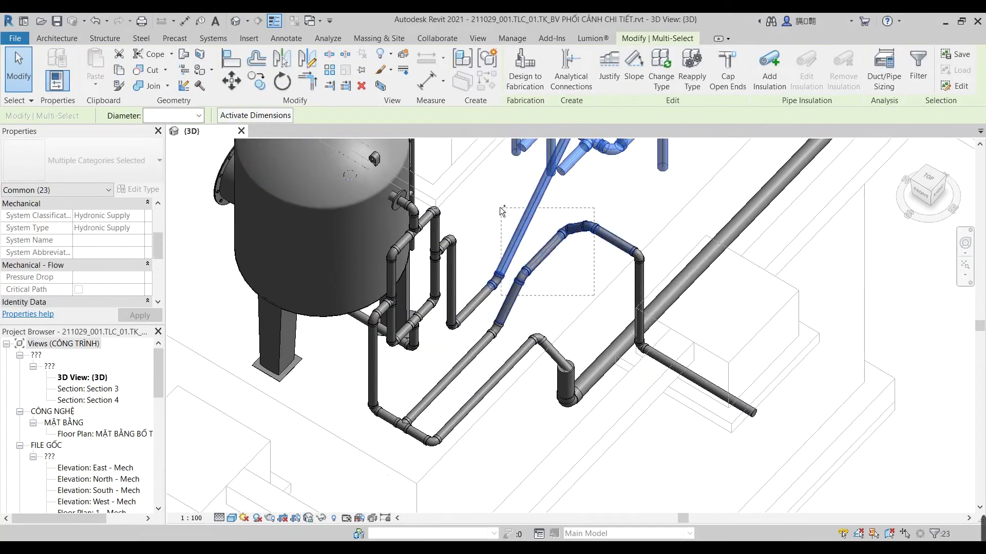
{"action": "left_click", "coordinate": [639, 308], "text": "ctrl"}
{"action": "left_click", "coordinate": [739, 403], "text": "ctrl"}
{"action": "scroll", "coordinate": [594, 351], "scroll_direction": "up", "scroll_amount": 3}
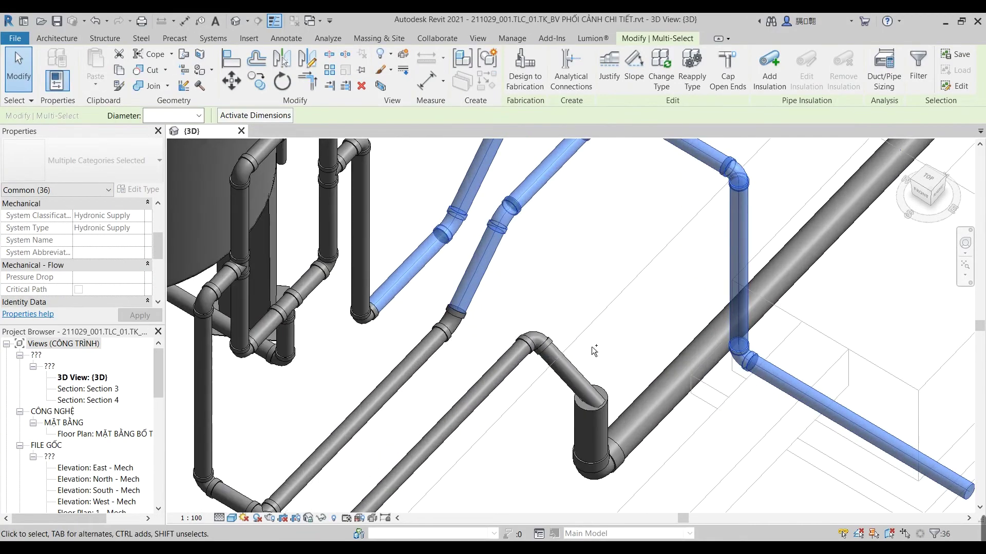
{"action": "left_click", "coordinate": [565, 369], "text": "ctrl"}
{"action": "left_click", "coordinate": [359, 417], "text": "ctrl"}
{"action": "scroll", "coordinate": [667, 393], "scroll_direction": "down", "scroll_amount": 3}
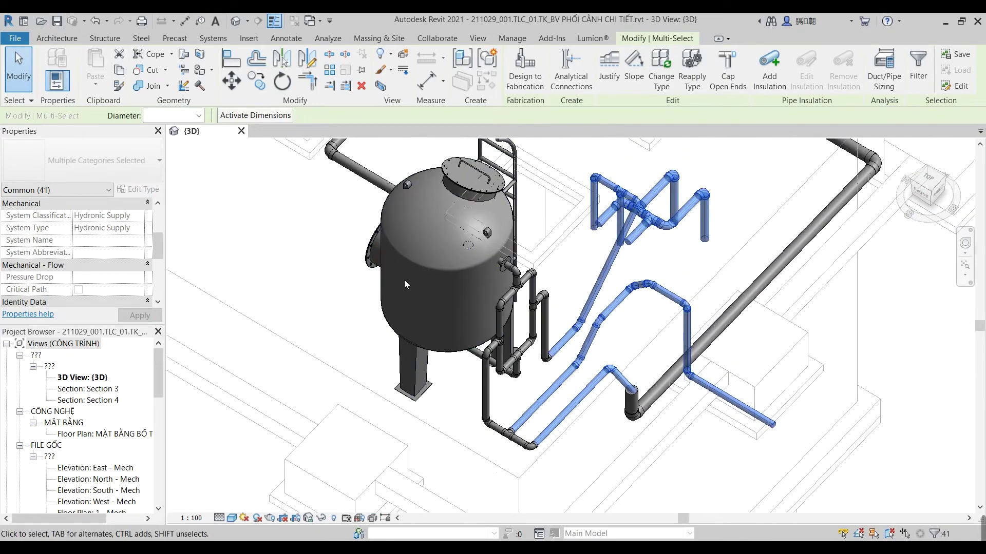
Step: Add more pipes beside the tank to the selection, viewed from several angles
{"action": "middle_click_drag", "start_coordinate": [606, 336], "coordinate": [667, 434], "text": "shift"}
{"action": "left_click_drag", "start_coordinate": [485, 231], "coordinate": [643, 494]}
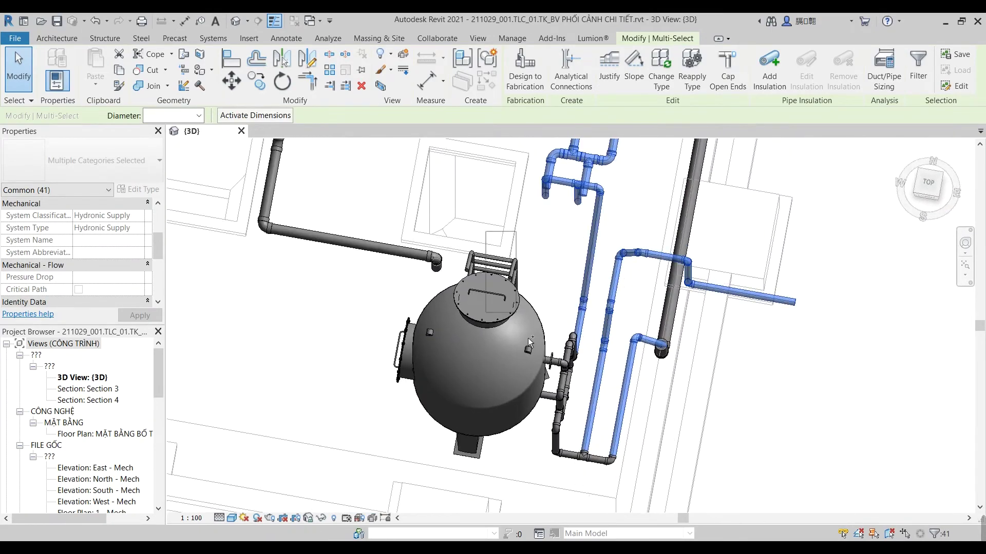
{"action": "middle_click_drag", "start_coordinate": [603, 452], "coordinate": [564, 411], "text": "shift"}
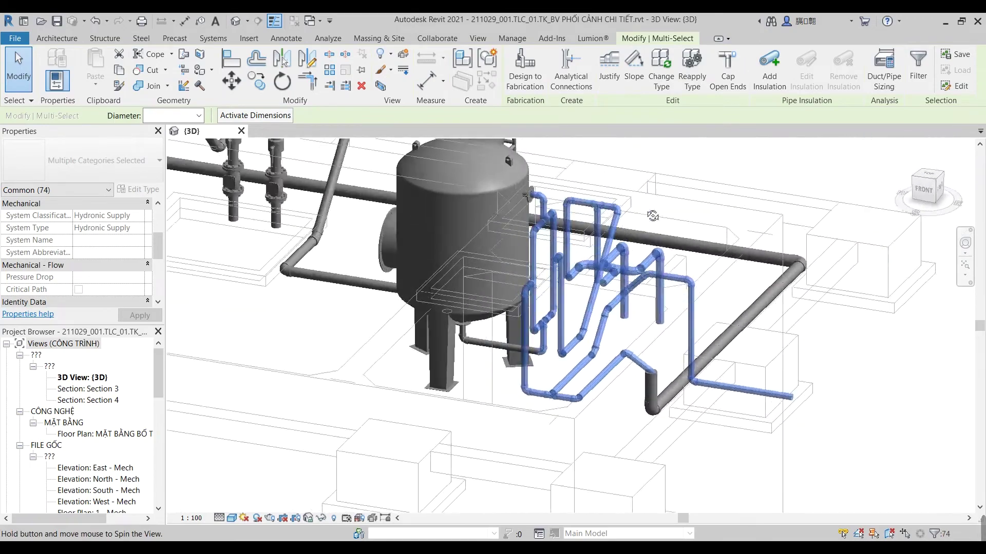
{"action": "scroll", "coordinate": [528, 399], "scroll_direction": "up", "scroll_amount": 3}
{"action": "left_click_drag", "start_coordinate": [526, 392], "coordinate": [473, 333]}
{"action": "scroll", "coordinate": [473, 333], "scroll_direction": "down", "scroll_amount": 3}
{"action": "mouse_move", "coordinate": [473, 333]}
{"action": "middle_mouse_down", "text": "shift"}
{"action": "mouse_move", "coordinate": [491, 462]}
{"action": "mouse_move", "coordinate": [198, 225]}
{"action": "middle_mouse_up", "text": "shift"}
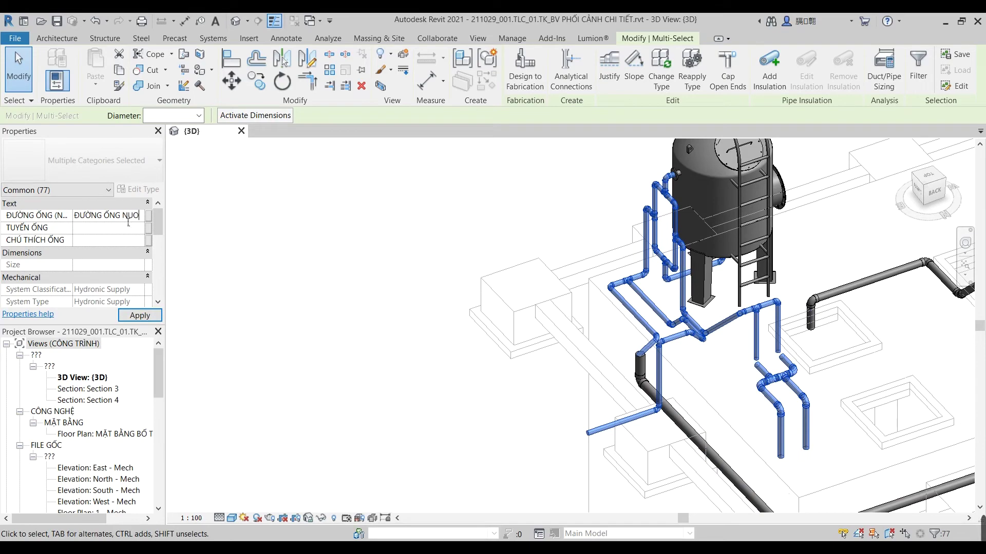
Step: Apply ĐƯỜNG ỐNG NƯỚC to the 77 selected pipes and verify a pipe's tag
{"action": "left_click", "coordinate": [455, 298]}
{"action": "left_click", "coordinate": [722, 323]}
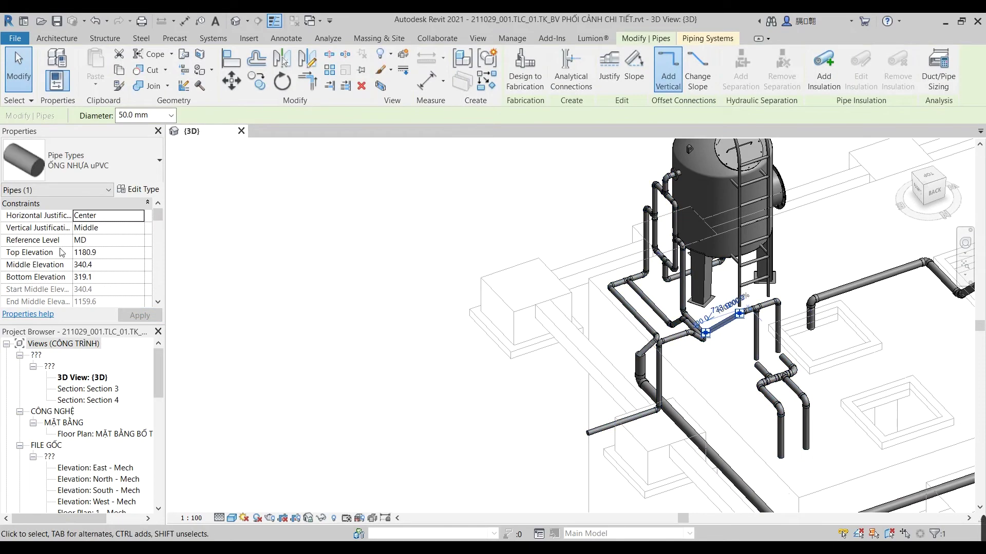
{"action": "scroll", "coordinate": [110, 251], "scroll_direction": "down", "scroll_amount": 5}
{"action": "key", "text": "Escape"}
{"action": "scroll", "coordinate": [667, 360], "scroll_direction": "down", "scroll_amount": 5}
{"action": "middle_click_drag", "start_coordinate": [667, 360], "coordinate": [714, 388]}
{"action": "scroll", "coordinate": [714, 388], "scroll_direction": "up", "scroll_amount": 3}
{"action": "scroll", "coordinate": [695, 352], "scroll_direction": "up", "scroll_amount": 3}
{"action": "scroll", "coordinate": [690, 364], "scroll_direction": "up", "scroll_amount": 2}
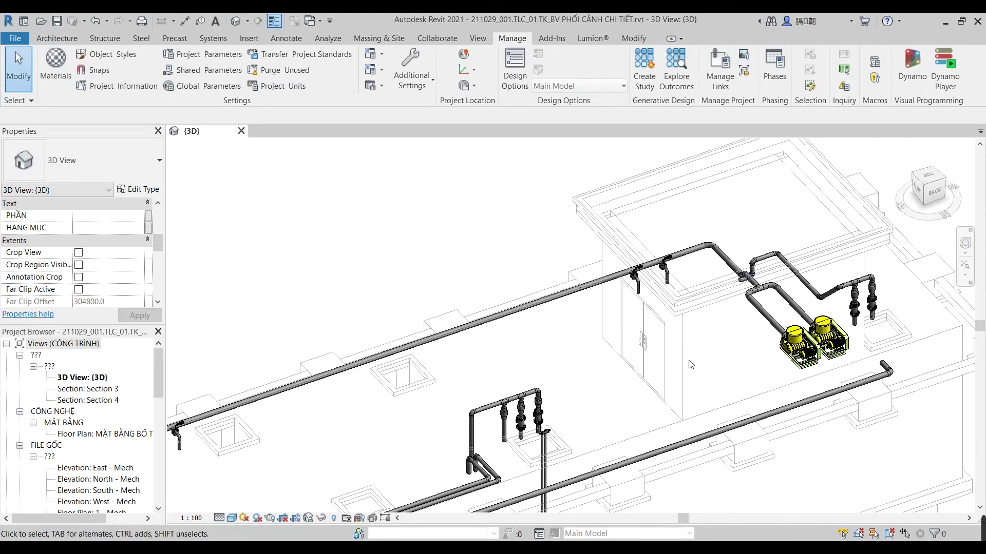
Step: Open the 3D view's Visibility/Graphics filters with VG and the filter editor
{"action": "scroll", "coordinate": [701, 352], "scroll_direction": "up", "scroll_amount": 3}
{"action": "scroll", "coordinate": [682, 344], "scroll_direction": "up", "scroll_amount": 1}
{"action": "scroll", "coordinate": [667, 333], "scroll_direction": "down", "scroll_amount": 1}
{"action": "key", "text": "v"}
{"action": "key", "text": "g"}
{"action": "left_click", "coordinate": [559, 115]}
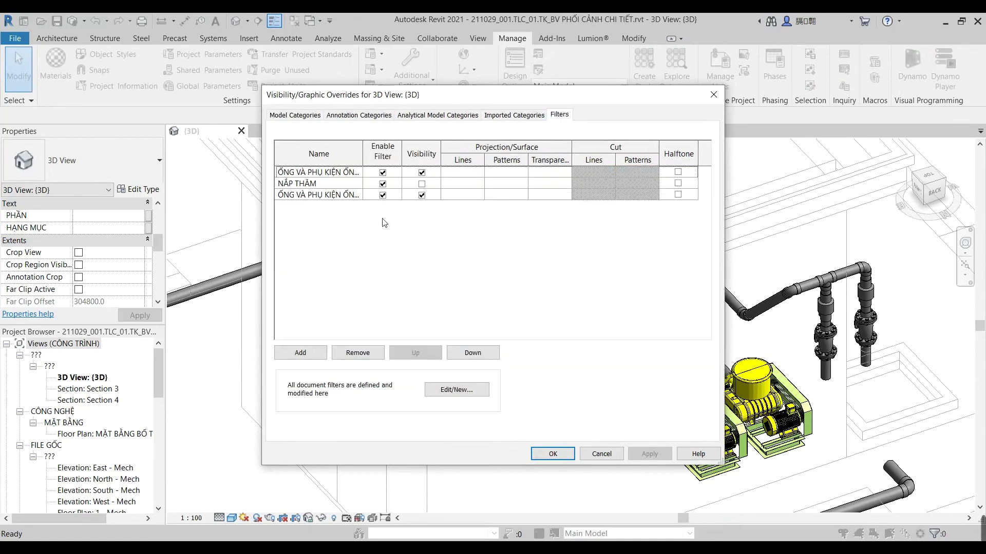
{"action": "left_click", "coordinate": [308, 354]}
{"action": "left_click", "coordinate": [548, 215]}
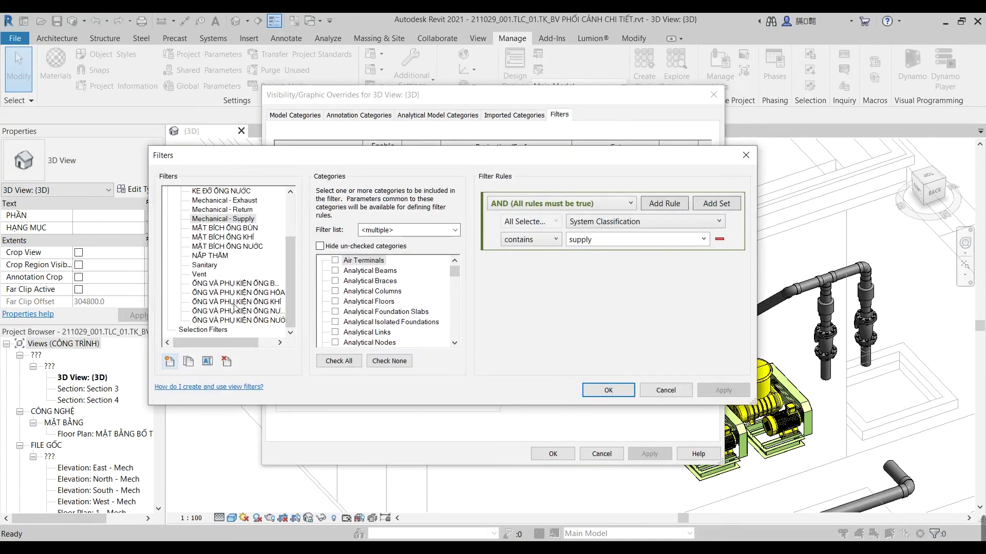
Step: Set the ỐNG VÀ PHỤ KIỆN ỐNG BÙN filter rule value to ĐƯỜNG ỐNG BÙN
{"action": "left_click", "coordinate": [264, 284]}
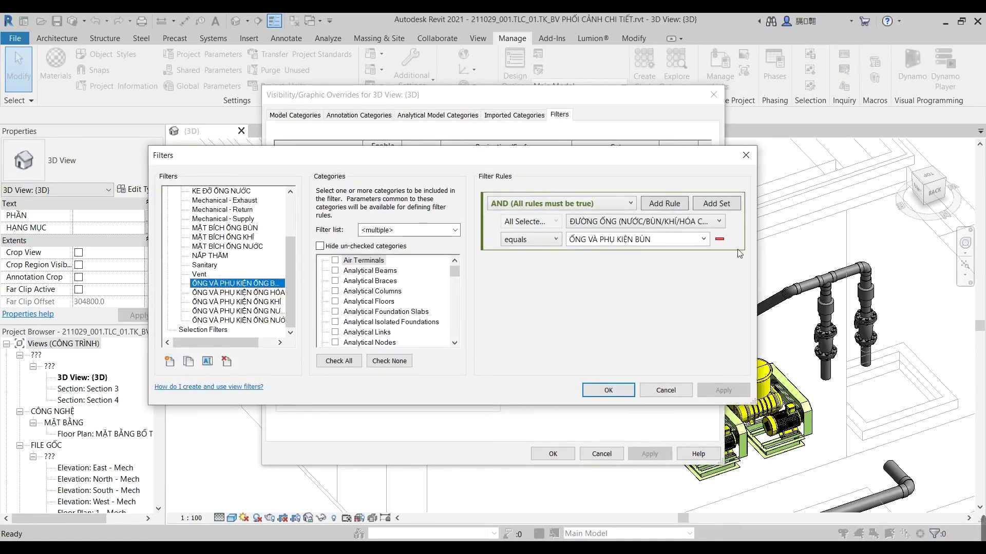
{"action": "left_click", "coordinate": [703, 239]}
{"action": "left_click", "coordinate": [610, 259]}
{"action": "scroll", "coordinate": [422, 303], "scroll_direction": "down", "scroll_amount": 3}
{"action": "scroll", "coordinate": [422, 303], "scroll_direction": "down", "scroll_amount": 7}
{"action": "scroll", "coordinate": [422, 302], "scroll_direction": "down", "scroll_amount": 8}
{"action": "scroll", "coordinate": [421, 303], "scroll_direction": "down", "scroll_amount": 5}
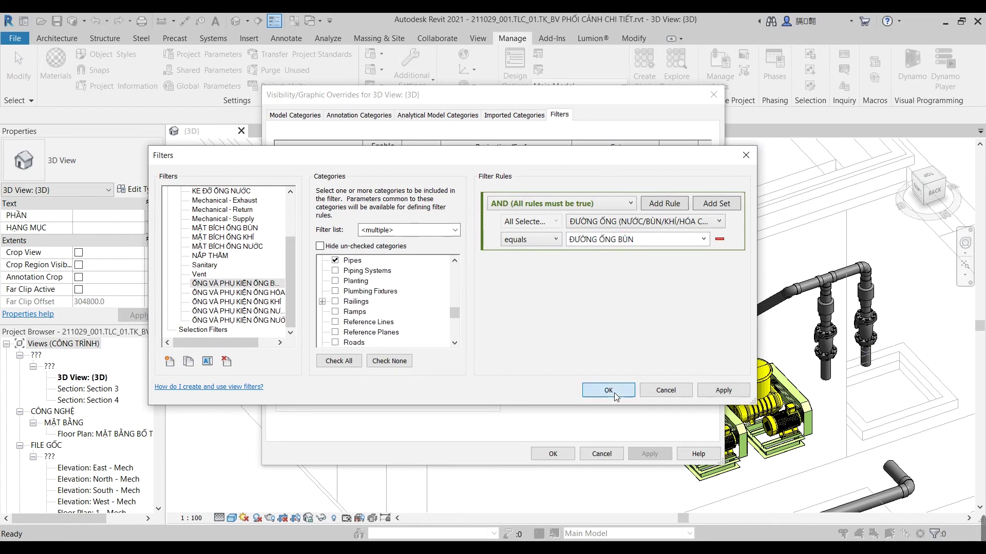
{"action": "left_click", "coordinate": [607, 390]}
Step: Add a pipe filter to the 3D view with visibility turned off, and apply
{"action": "left_click", "coordinate": [471, 374]}
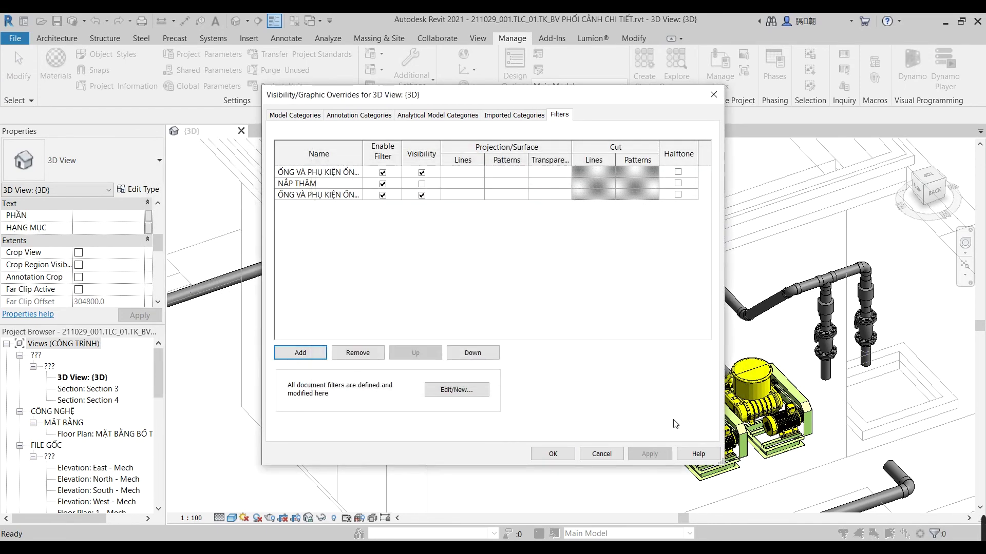
{"action": "left_click", "coordinate": [317, 354]}
{"action": "scroll", "coordinate": [396, 298], "scroll_direction": "down", "scroll_amount": 3}
{"action": "left_click", "coordinate": [396, 323]}
{"action": "left_click", "coordinate": [452, 375]}
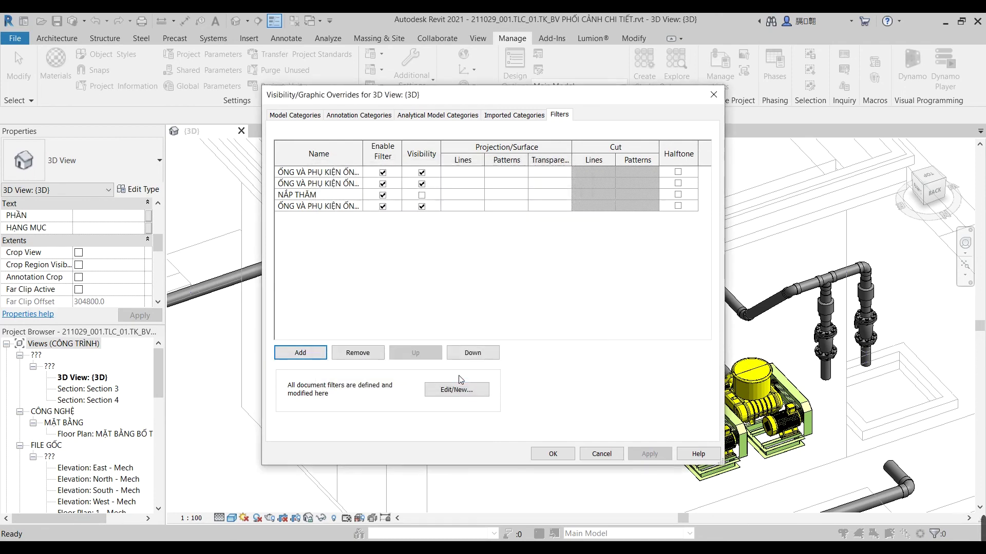
{"action": "left_click", "coordinate": [422, 184]}
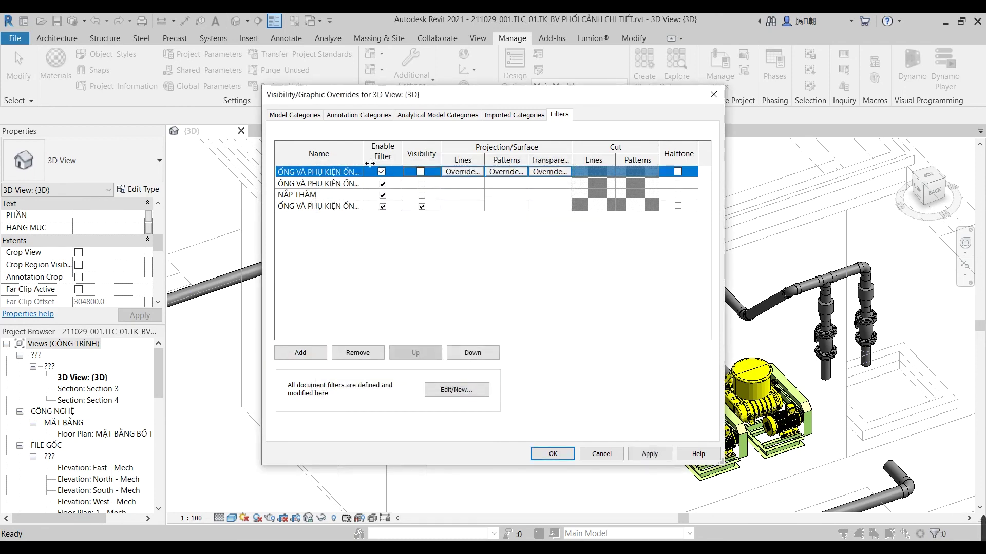
{"action": "left_click", "coordinate": [649, 453]}
{"action": "left_click", "coordinate": [553, 454]}
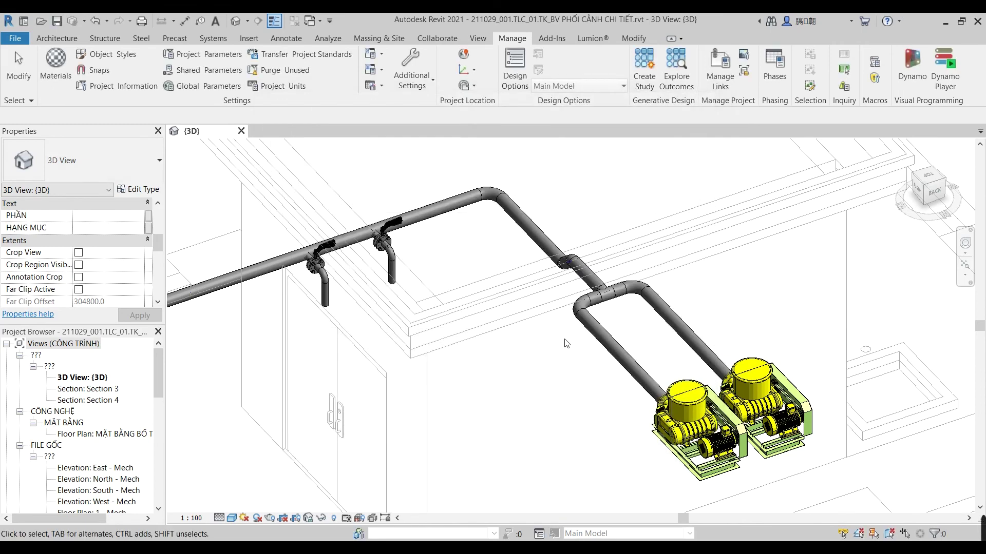
{"action": "scroll", "coordinate": [755, 253], "scroll_direction": "down", "scroll_amount": 3}
{"action": "scroll", "coordinate": [569, 374], "scroll_direction": "down", "scroll_amount": 2}
{"action": "scroll", "coordinate": [567, 373], "scroll_direction": "up", "scroll_amount": 2}
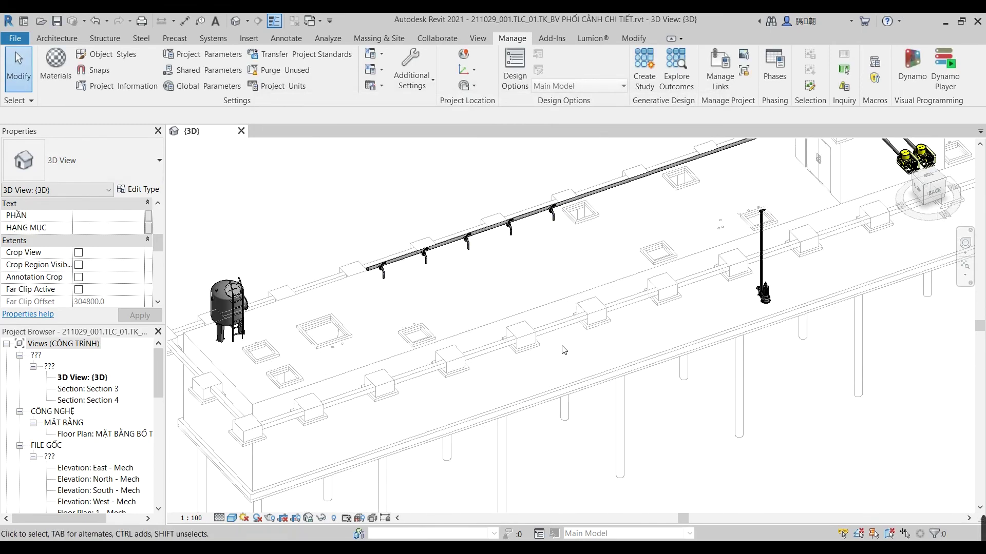